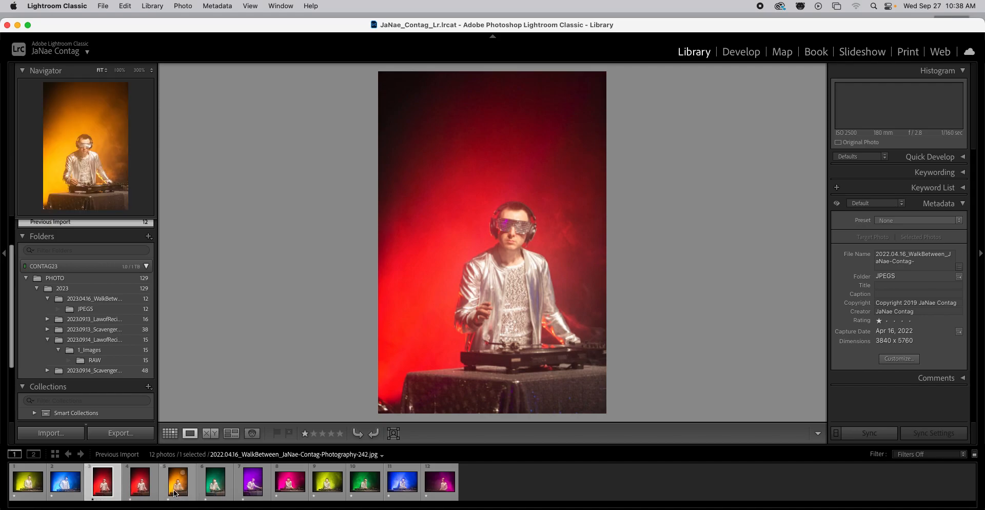
Look through the imported DJ photos one by one at full size to compare their framing
{"action": "left_click", "coordinate": [215, 484]}
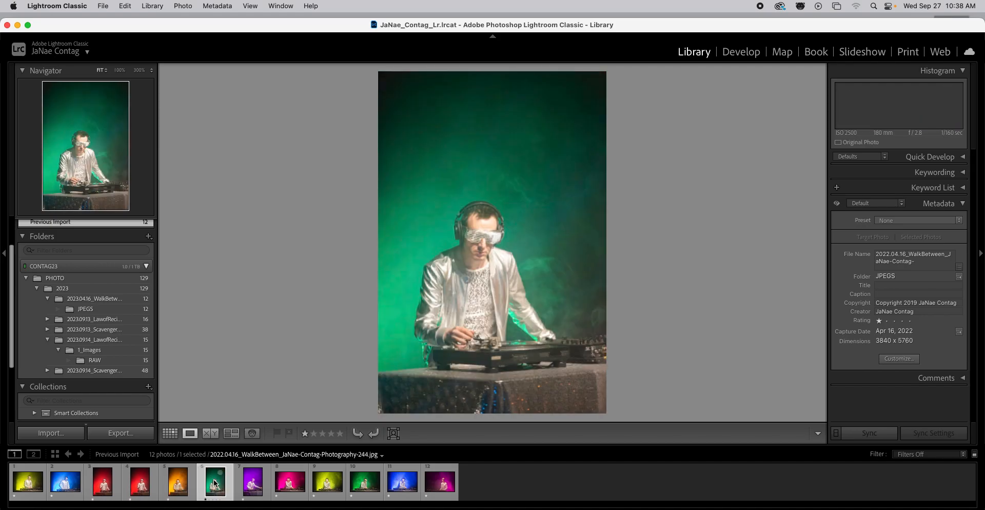
{"action": "left_click", "coordinate": [251, 487]}
{"action": "left_click", "coordinate": [294, 486]}
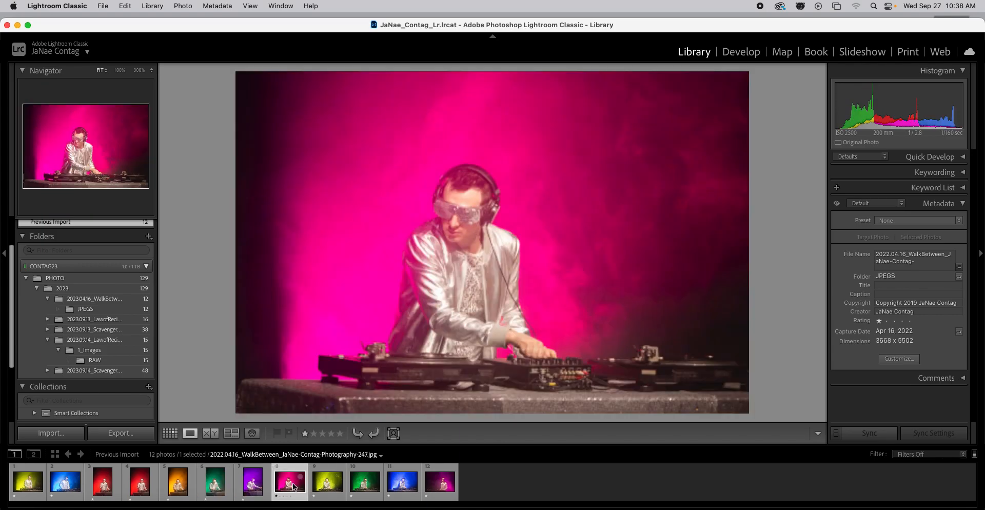
{"action": "left_click", "coordinate": [321, 488]}
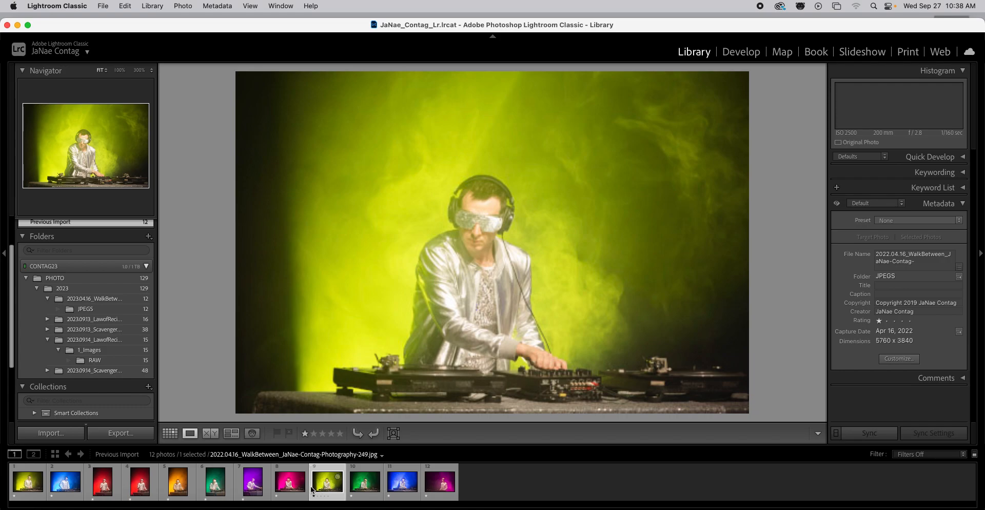
{"action": "left_click", "coordinate": [434, 480]}
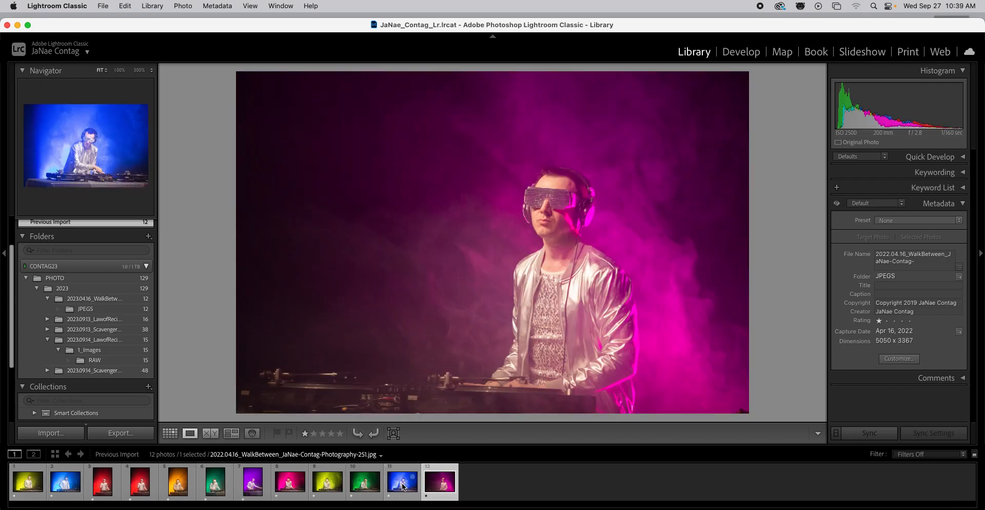
{"action": "left_click", "coordinate": [402, 482]}
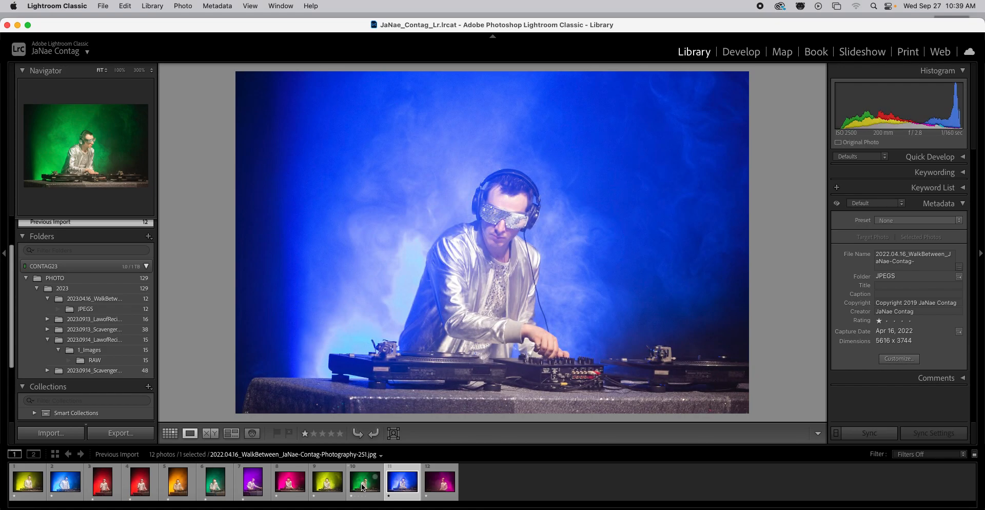
{"action": "left_click", "coordinate": [363, 486]}
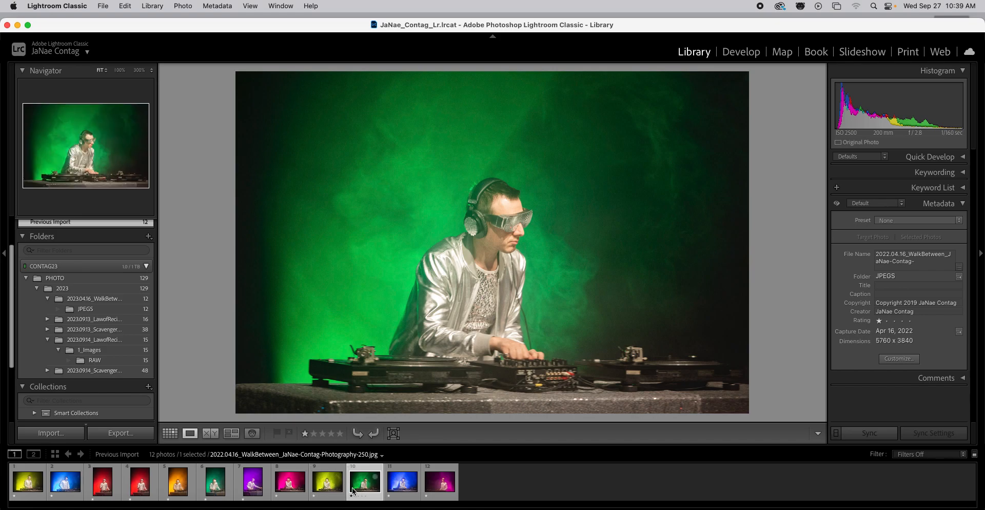
{"action": "left_click", "coordinate": [258, 490]}
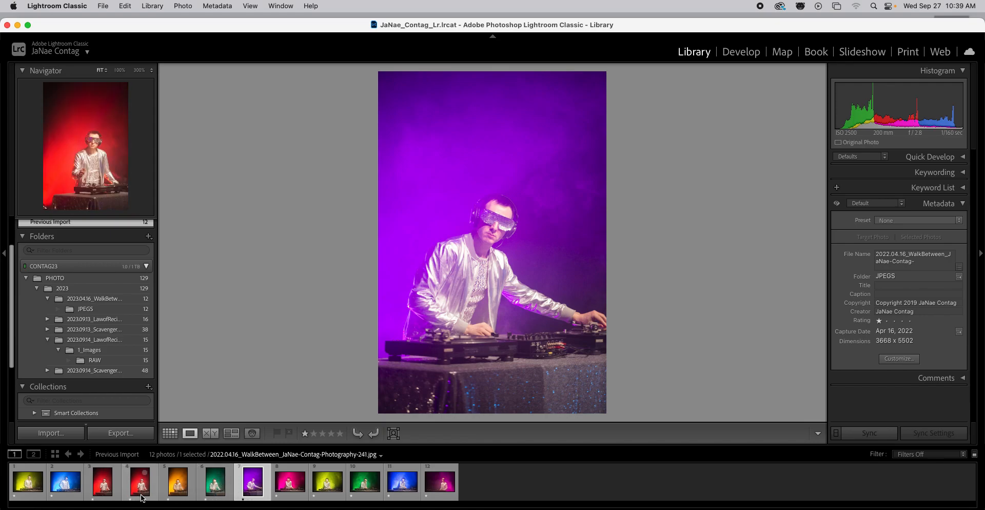
Open the first yellow-lit photo in the Develop module and try a crop with the 1 x 1 aspect ratio
{"action": "left_click", "coordinate": [27, 487]}
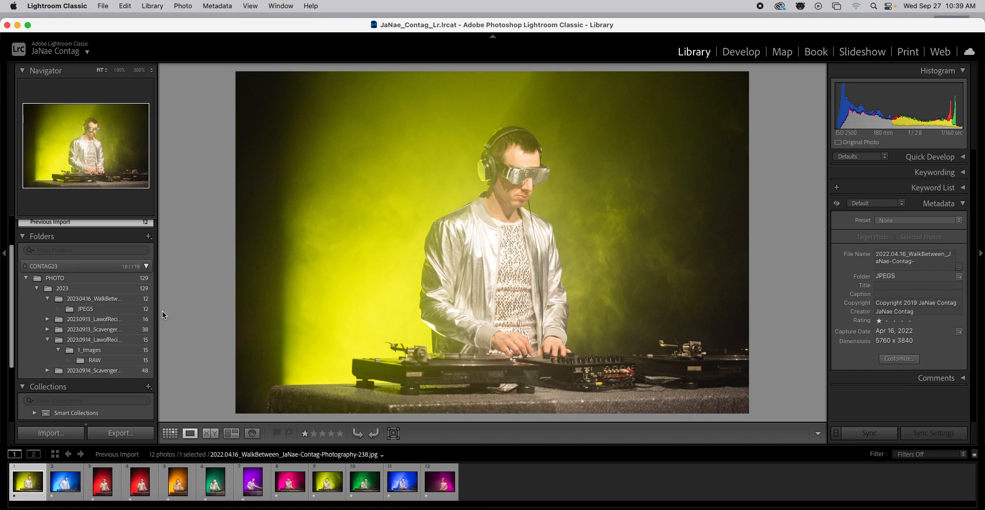
{"action": "left_click", "coordinate": [733, 53]}
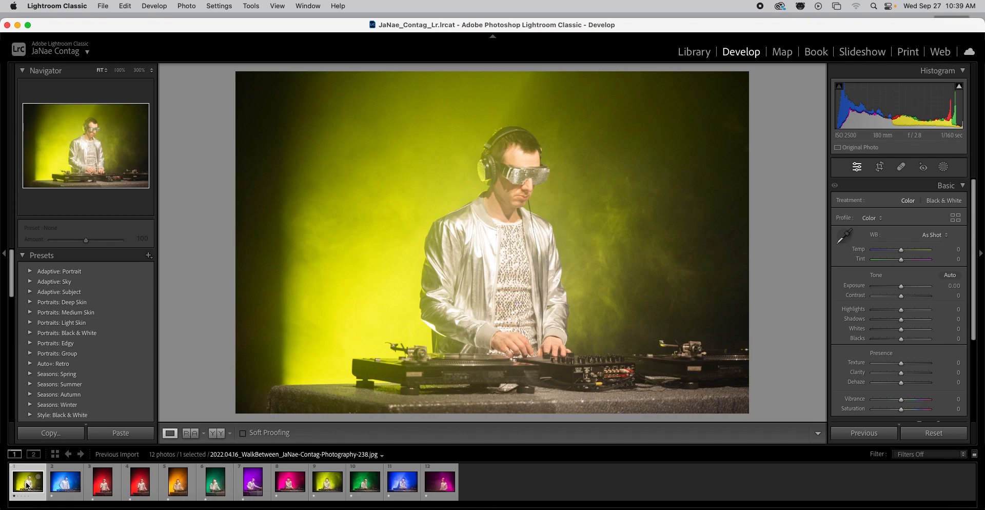
{"action": "key", "text": "r"}
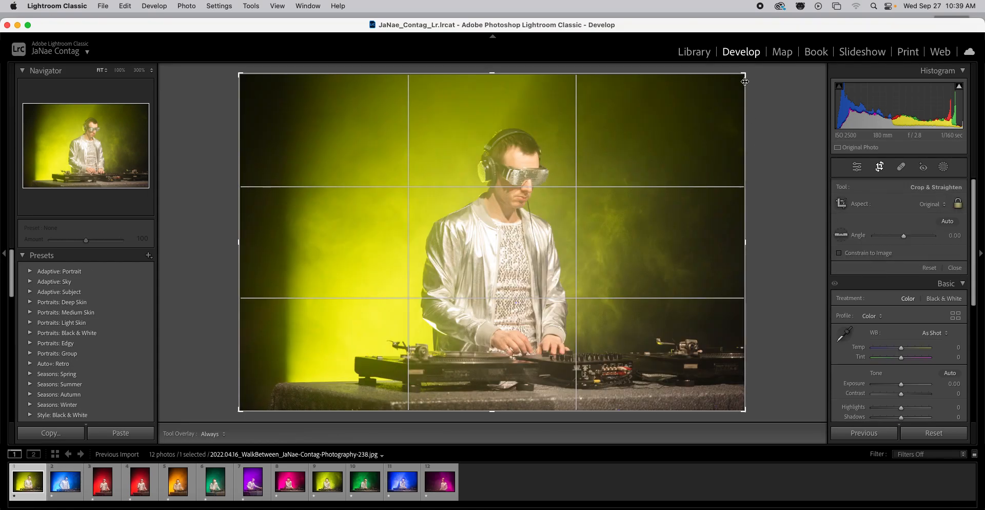
{"action": "left_click_drag", "start_coordinate": [746, 75], "coordinate": [754, 95]}
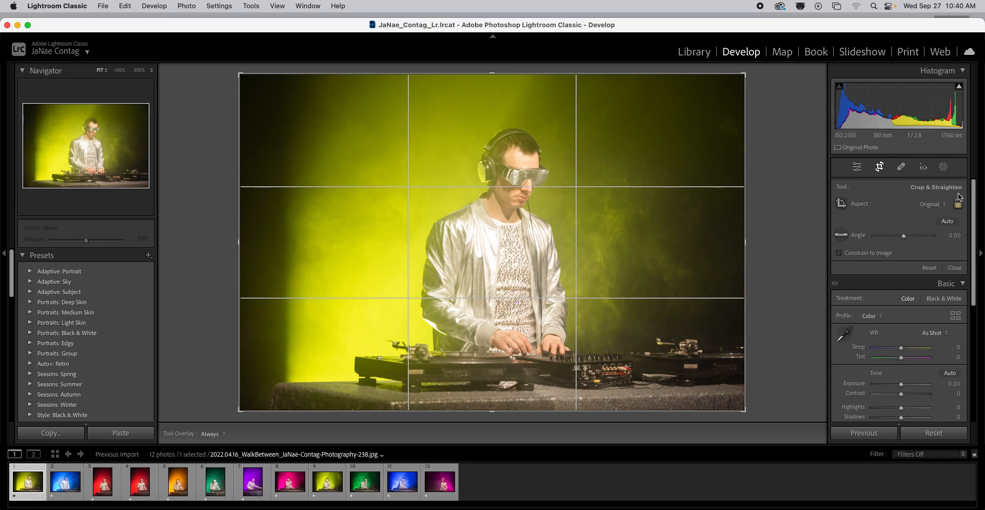
{"action": "left_click_drag", "start_coordinate": [745, 75], "coordinate": [760, 54]}
{"action": "left_click", "coordinate": [880, 208]}
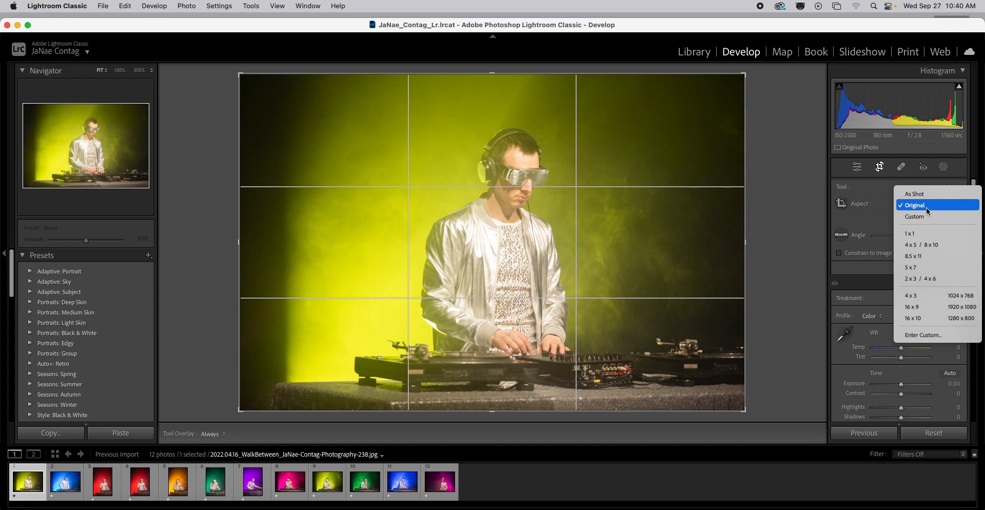
{"action": "left_click", "coordinate": [926, 233]}
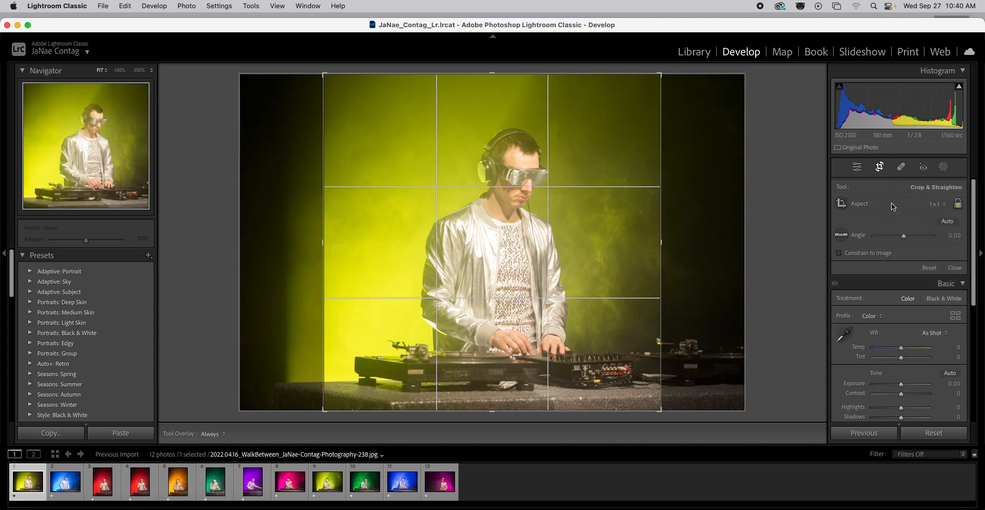
Crop the first yellow-lit photo to 4 x 5 / 8 x 10, tightening and repositioning the frame around the DJ
{"action": "left_click", "coordinate": [910, 204]}
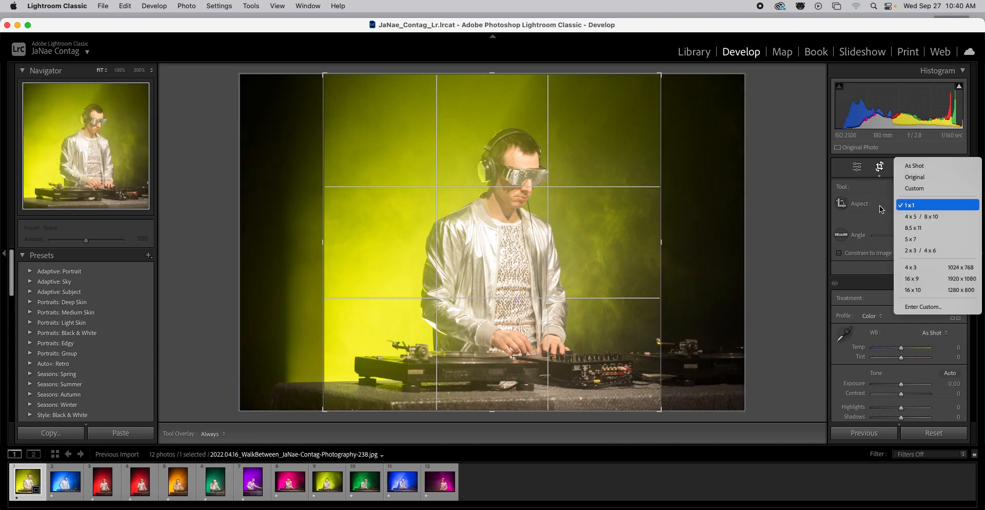
{"action": "left_click", "coordinate": [909, 218]}
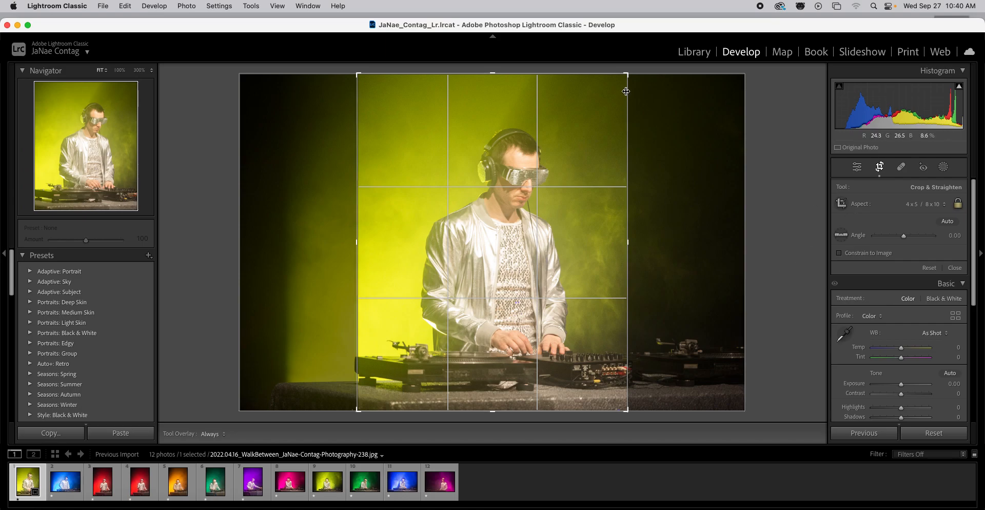
{"action": "left_click_drag", "start_coordinate": [628, 73], "coordinate": [590, 101]}
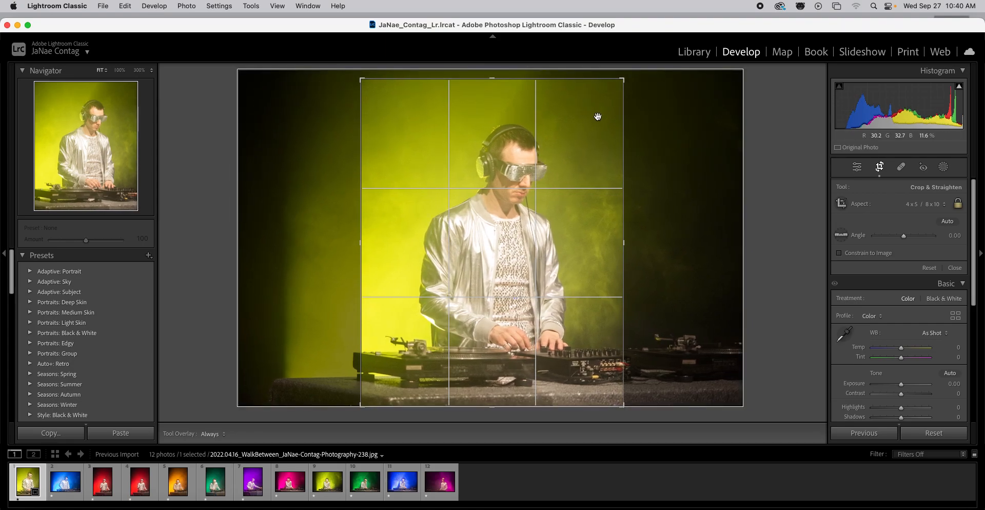
{"action": "left_click_drag", "start_coordinate": [553, 171], "coordinate": [543, 171]}
{"action": "key", "text": "Return"}
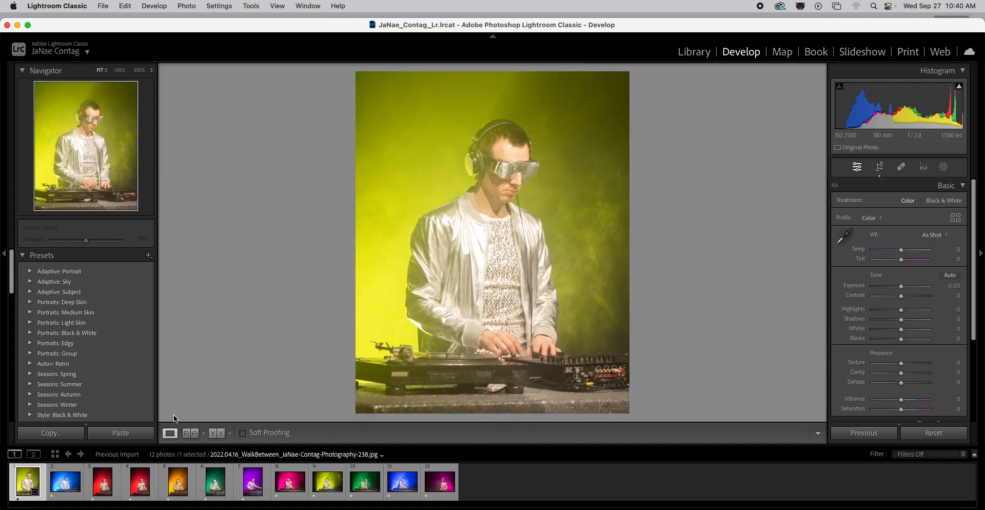
Start a crop on the second photo, the blue-lit one, with the 4 x 5 / 8 x 10 aspect ratio in portrait orientation
{"action": "left_click", "coordinate": [60, 485]}
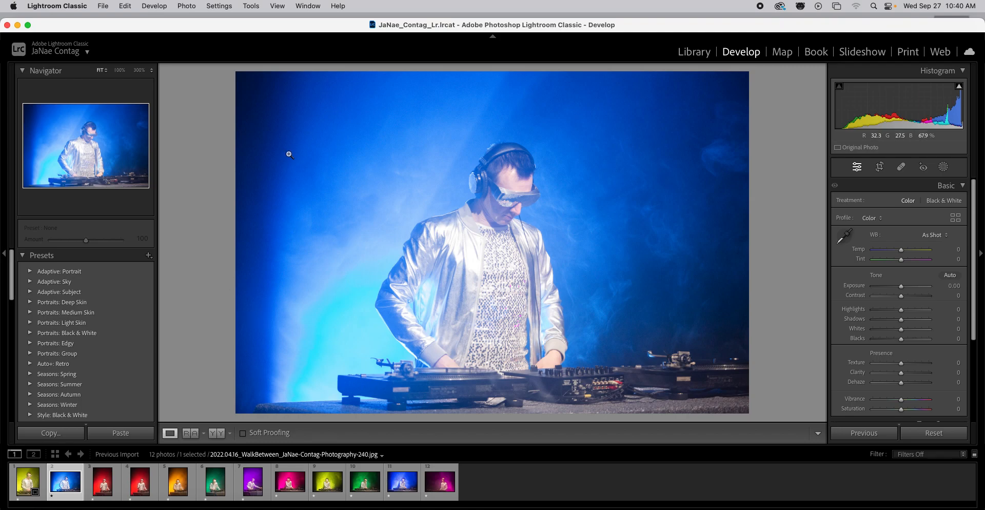
{"action": "key", "text": "r"}
{"action": "left_click", "coordinate": [931, 204]}
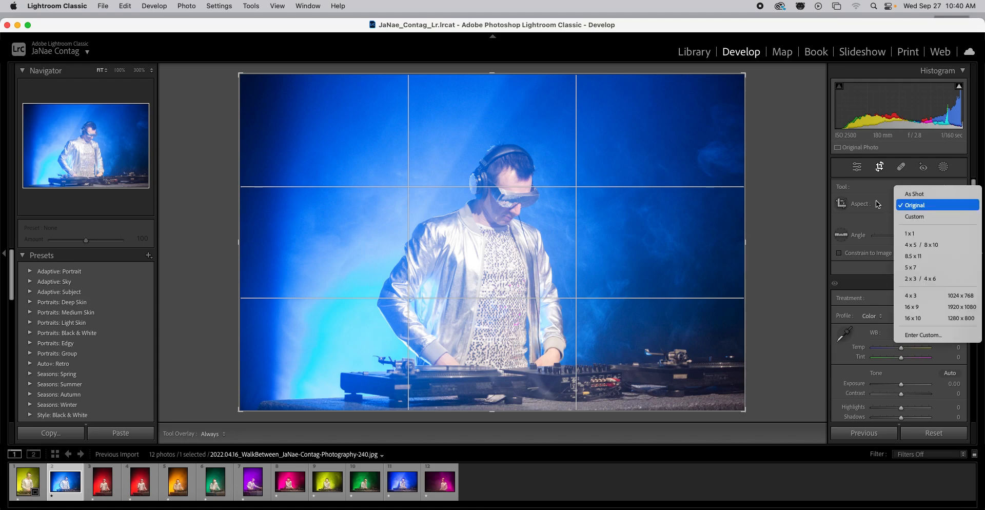
{"action": "left_click", "coordinate": [906, 244]}
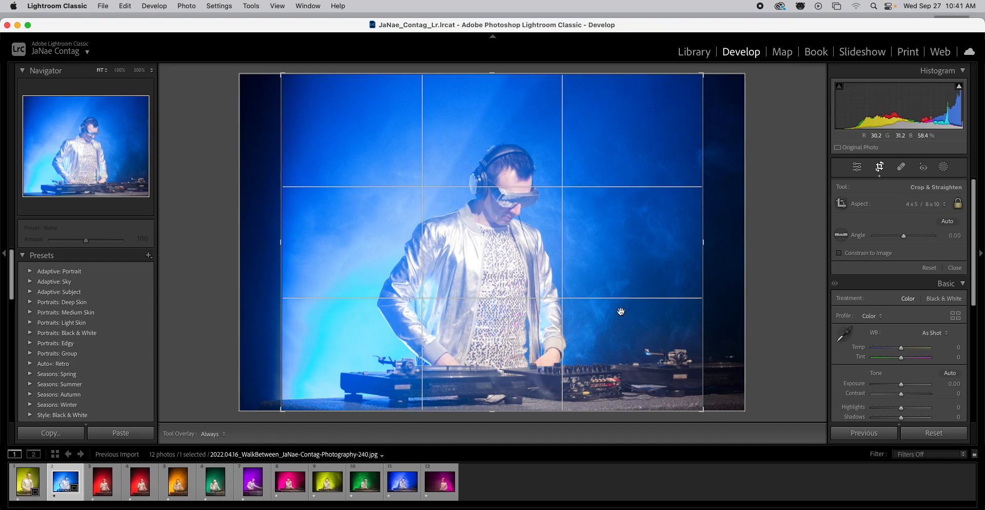
{"action": "key", "text": "x"}
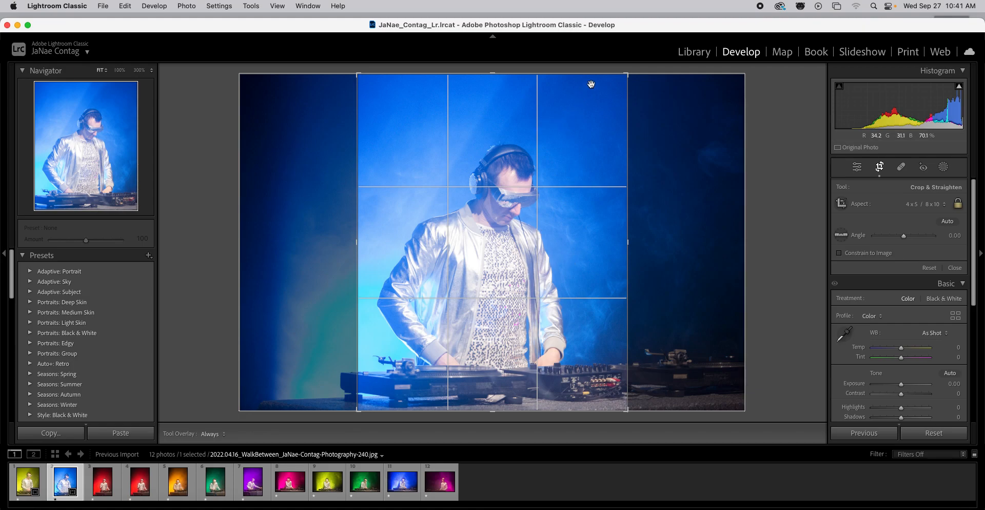
{"action": "key", "text": "x"}
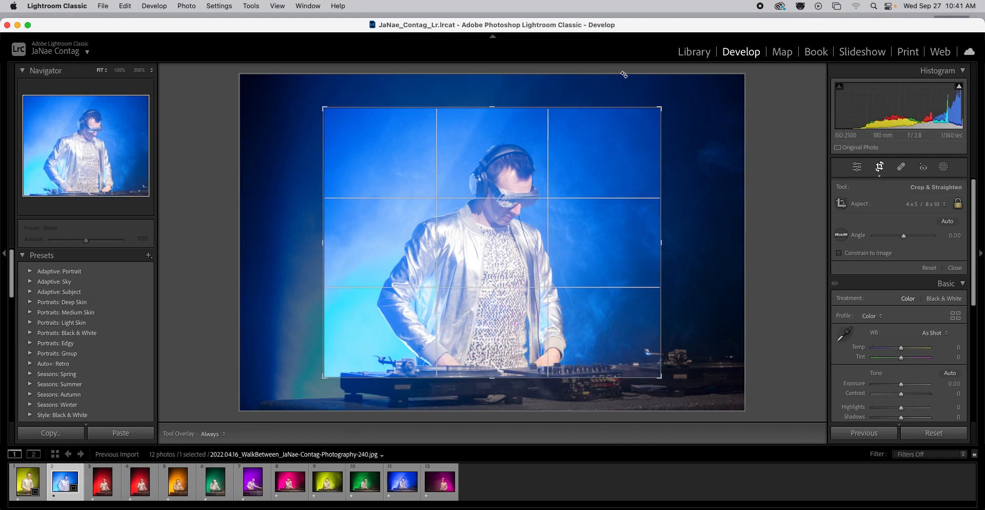
{"action": "key", "text": "x"}
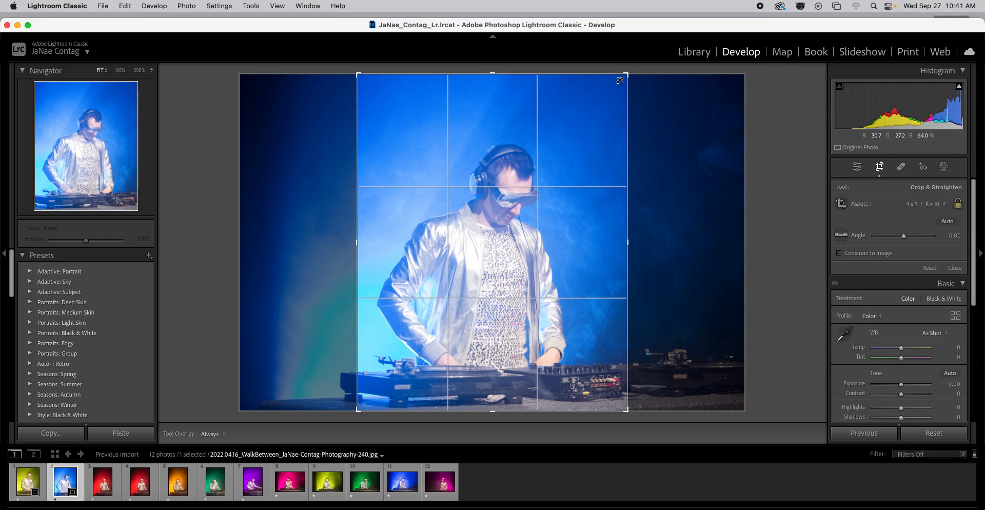
Tighten the blue-lit photo's crop slightly, reposition the DJ within the frame and apply the crop
{"action": "left_click_drag", "start_coordinate": [627, 76], "coordinate": [621, 82]}
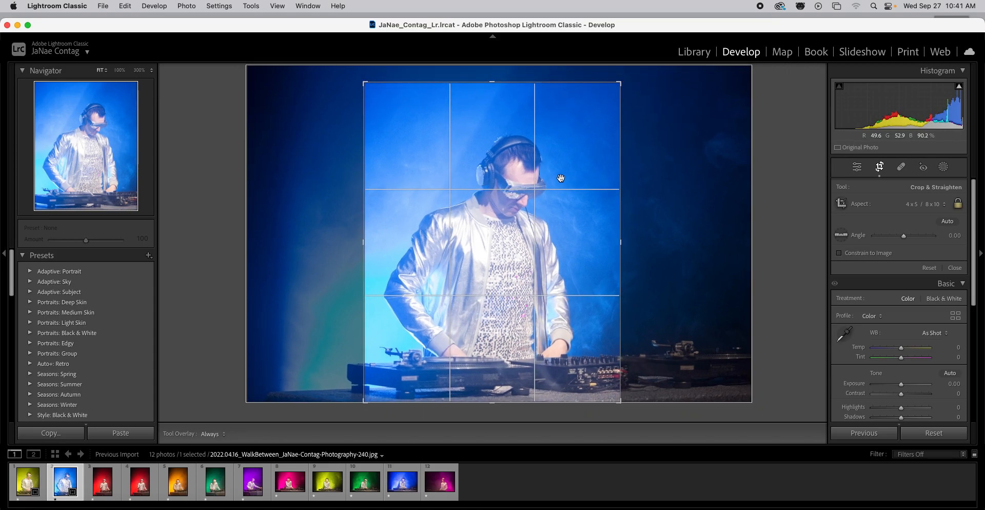
{"action": "left_click_drag", "start_coordinate": [561, 176], "coordinate": [550, 177]}
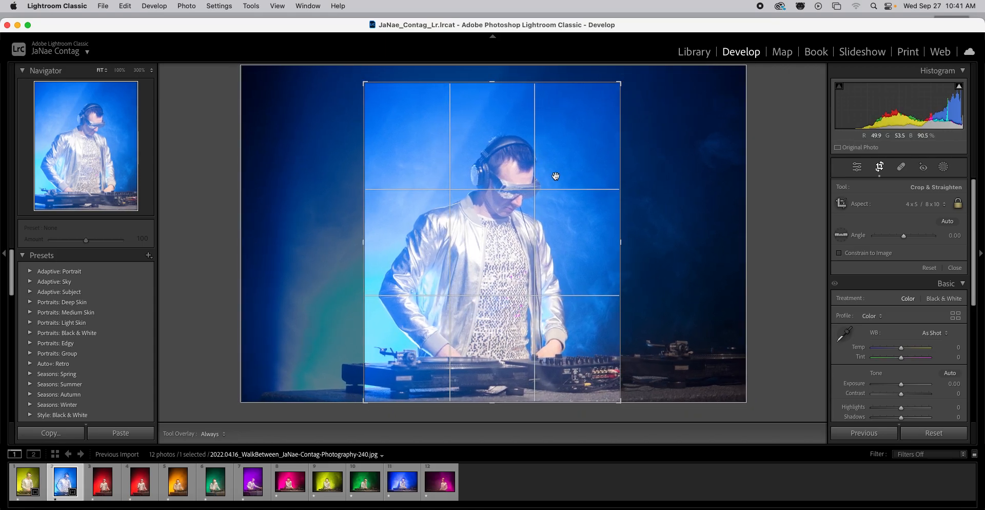
{"action": "key", "text": "Return"}
Start a crop on the third photo, the first red-lit one, with the 4 x 5 / 8 x 10 aspect ratio
{"action": "key", "text": "Right"}
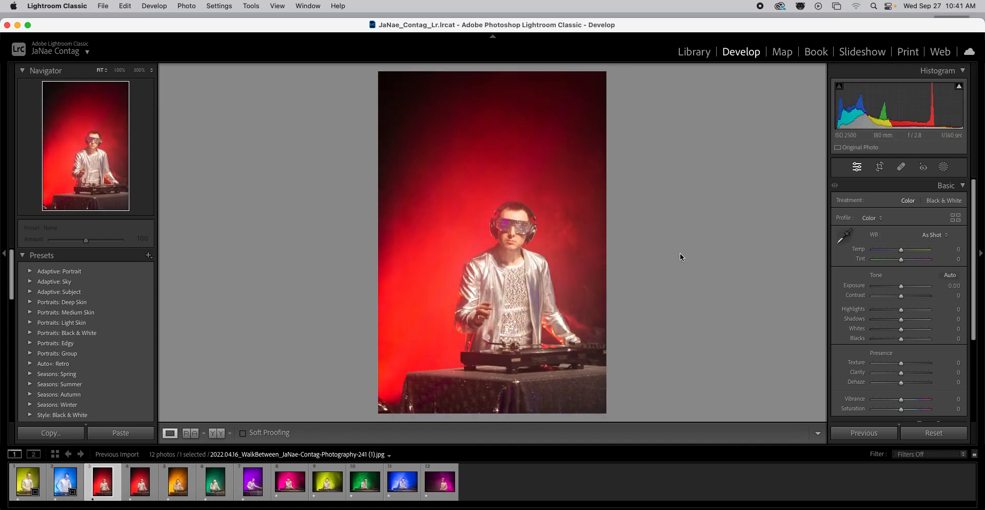
{"action": "key", "text": "r"}
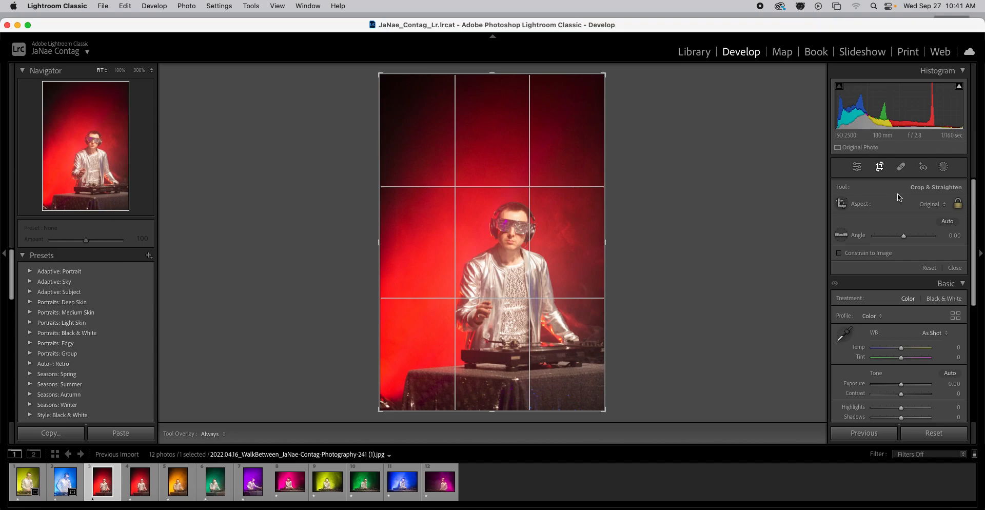
{"action": "left_click", "coordinate": [931, 204]}
{"action": "left_click", "coordinate": [918, 249]}
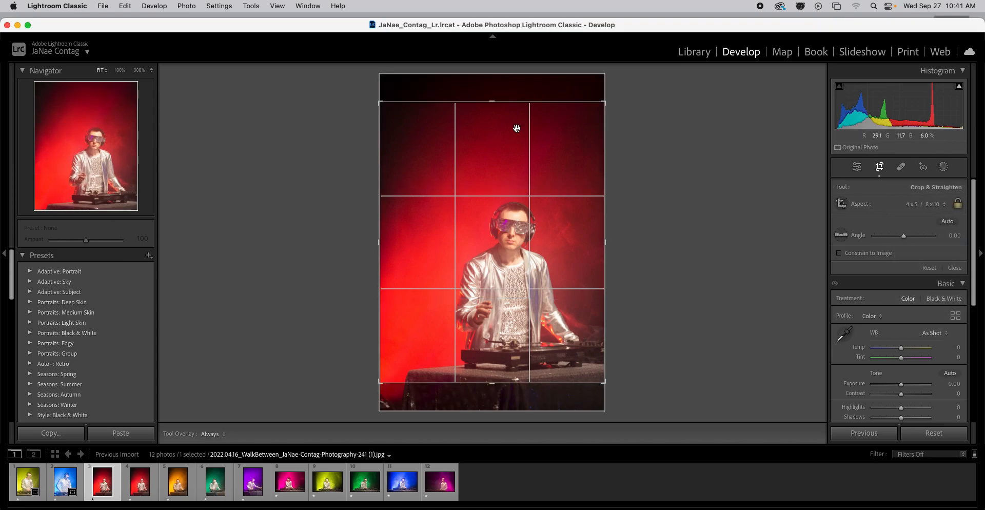
Tighten the third photo's crop around the DJ and turntable, cutting the empty space above, and apply it
{"action": "left_click_drag", "start_coordinate": [381, 105], "coordinate": [420, 137]}
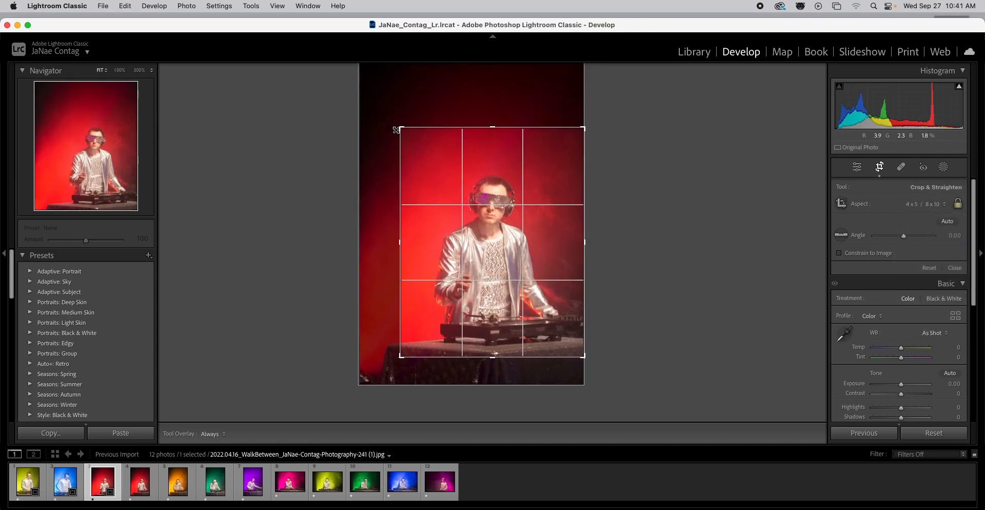
{"action": "left_click_drag", "start_coordinate": [505, 238], "coordinate": [507, 229]}
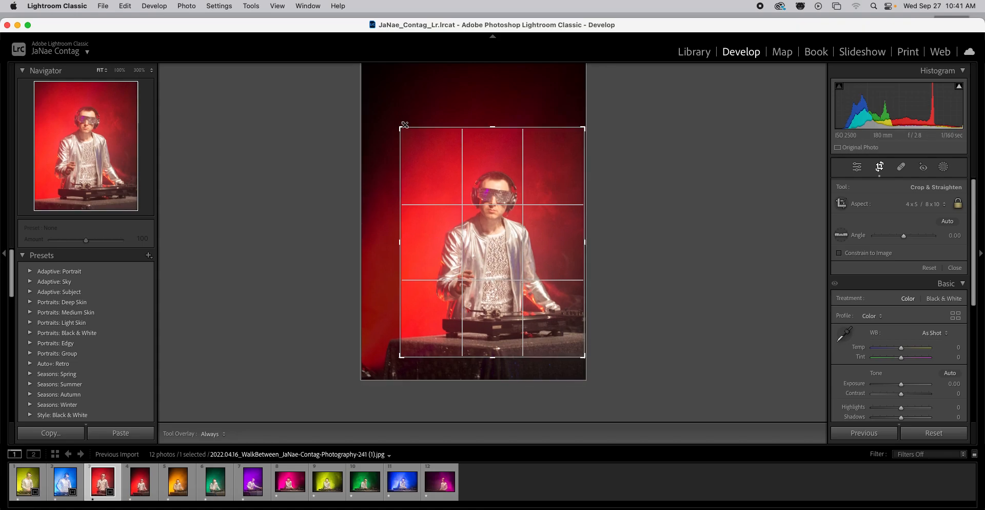
{"action": "left_click_drag", "start_coordinate": [402, 128], "coordinate": [405, 132]}
{"action": "left_click_drag", "start_coordinate": [496, 248], "coordinate": [498, 251]}
{"action": "key", "text": "Return"}
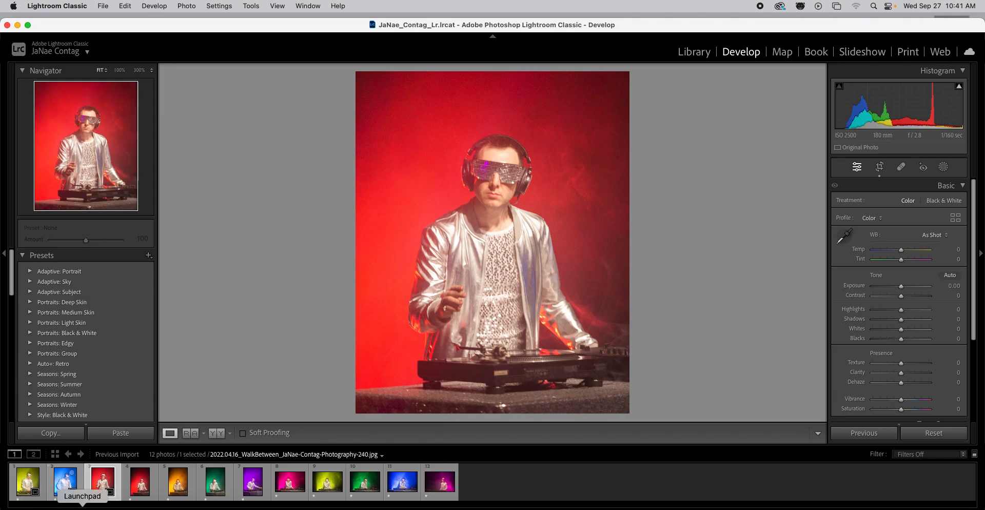
Start a crop on the fourth photo, the second red-lit one, with the 4 x 5 / 8 x 10 aspect ratio
{"action": "left_click", "coordinate": [139, 485]}
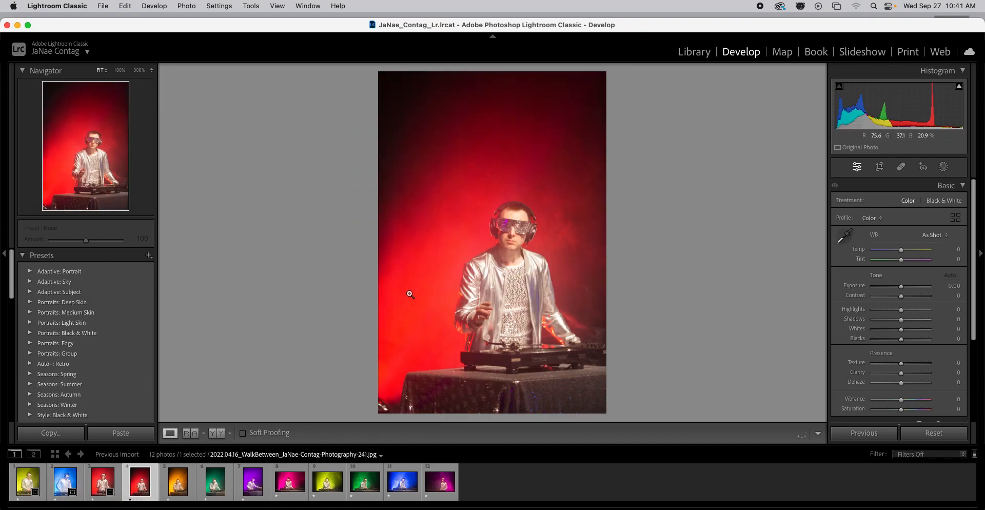
{"action": "key", "text": "r"}
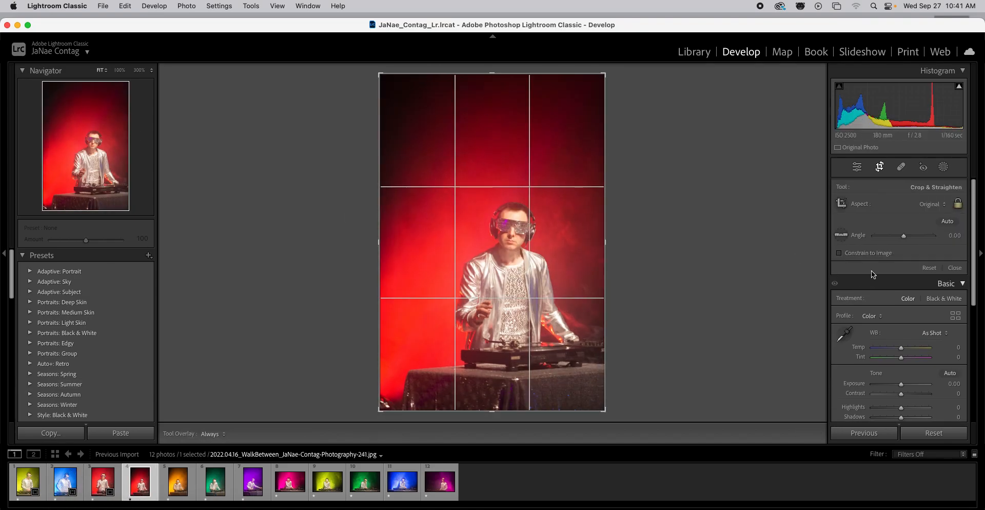
{"action": "left_click", "coordinate": [878, 207]}
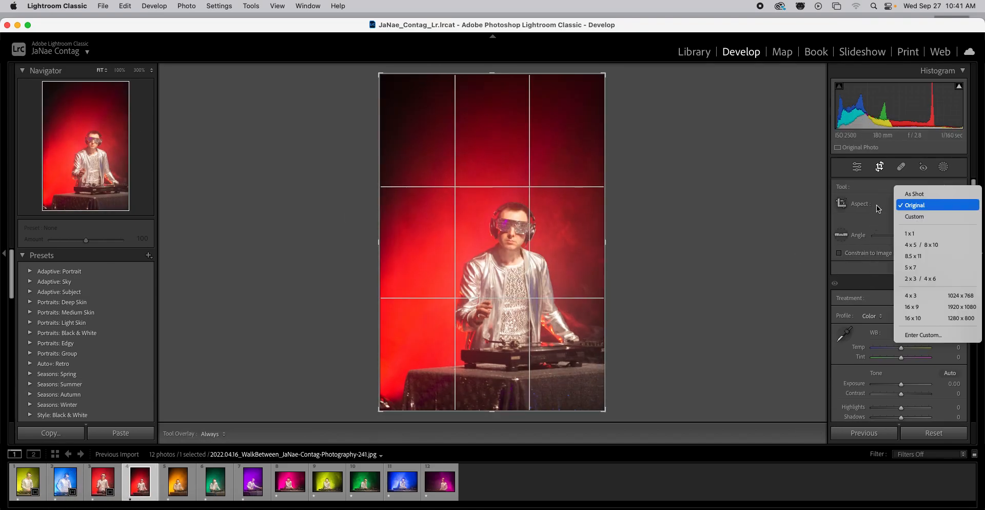
{"action": "left_click", "coordinate": [916, 244]}
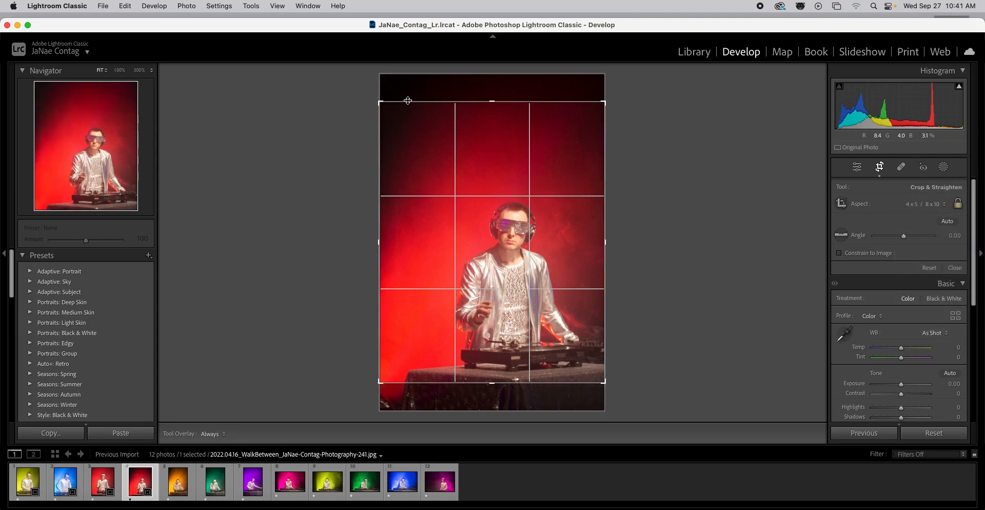
Tighten the fourth photo's crop around the DJ and turntable, cutting the empty space above, and apply it
{"action": "left_click_drag", "start_coordinate": [382, 104], "coordinate": [405, 135]}
{"action": "left_click_drag", "start_coordinate": [476, 235], "coordinate": [479, 237]}
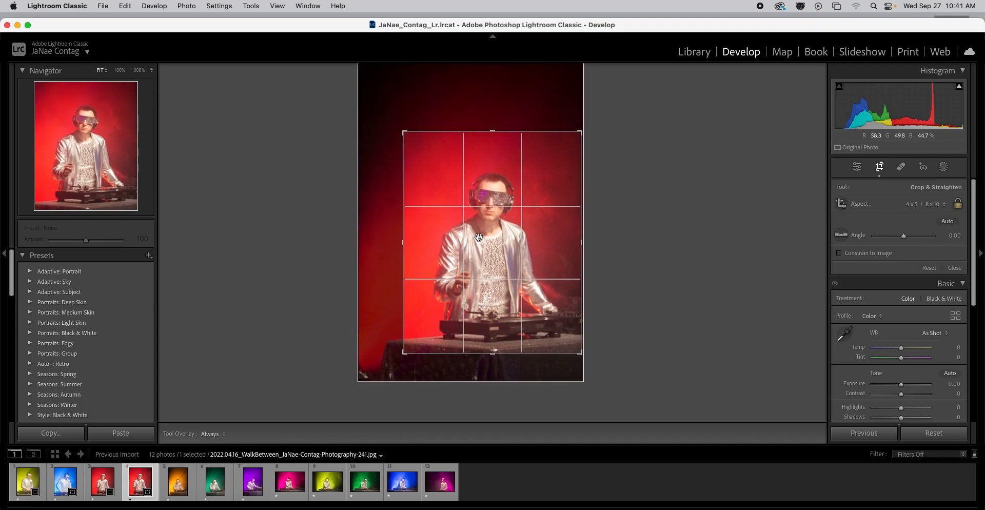
{"action": "key", "text": "Return"}
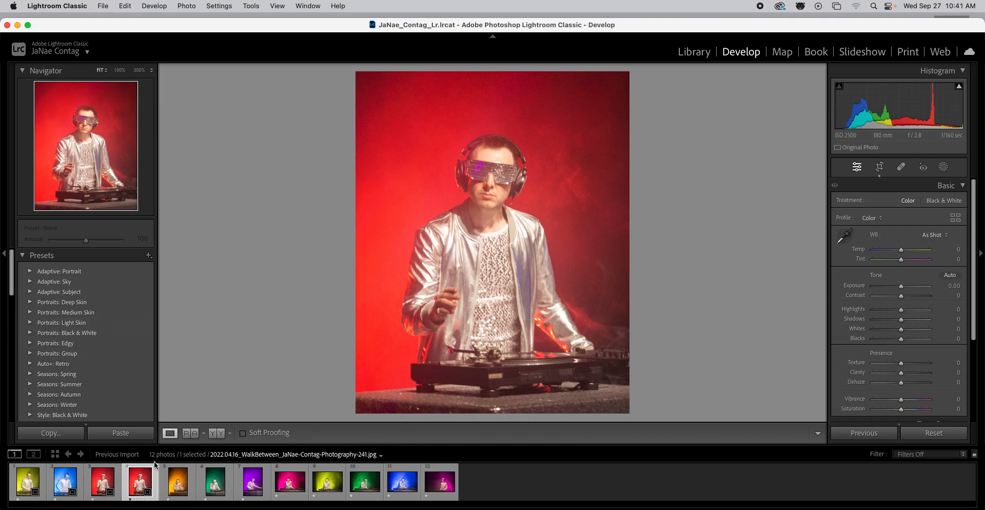
Crop the fifth, orange-lit photo to the 4 x 5 / 8 x 10 aspect ratio, framed tightly around the DJ and turntable
{"action": "left_click", "coordinate": [177, 483]}
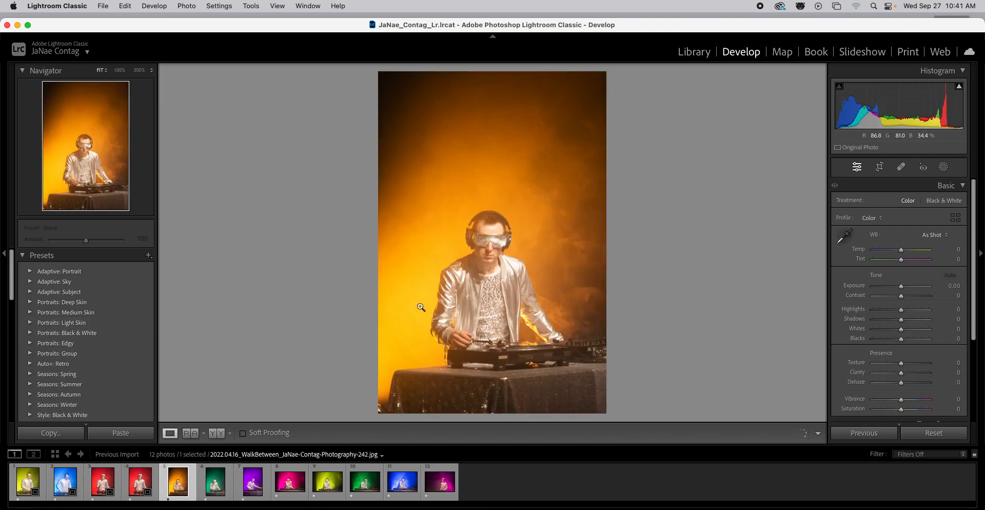
{"action": "key", "text": "r"}
{"action": "left_click_drag", "start_coordinate": [605, 74], "coordinate": [593, 109]}
{"action": "left_click", "coordinate": [929, 204]}
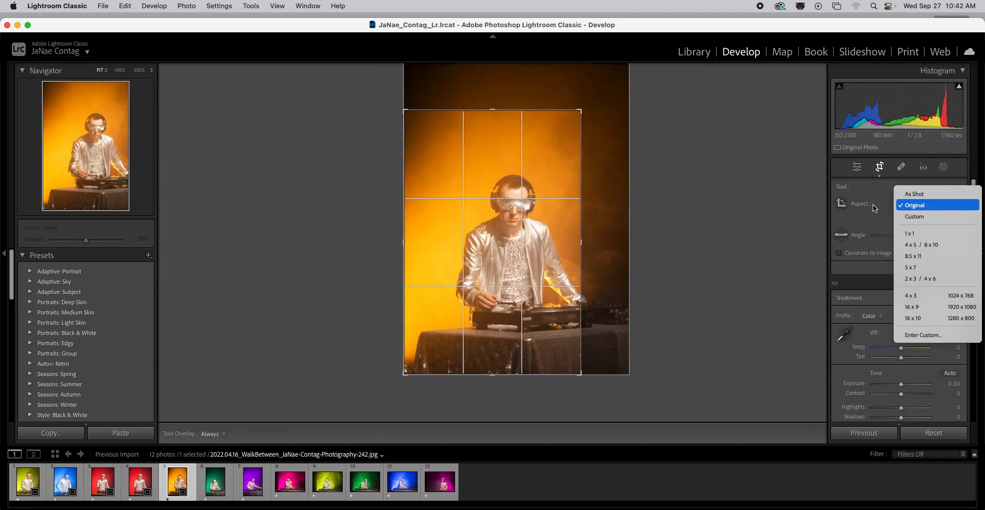
{"action": "left_click", "coordinate": [918, 244]}
{"action": "left_click_drag", "start_coordinate": [530, 242], "coordinate": [515, 241]}
{"action": "left_click_drag", "start_coordinate": [582, 136], "coordinate": [568, 139]}
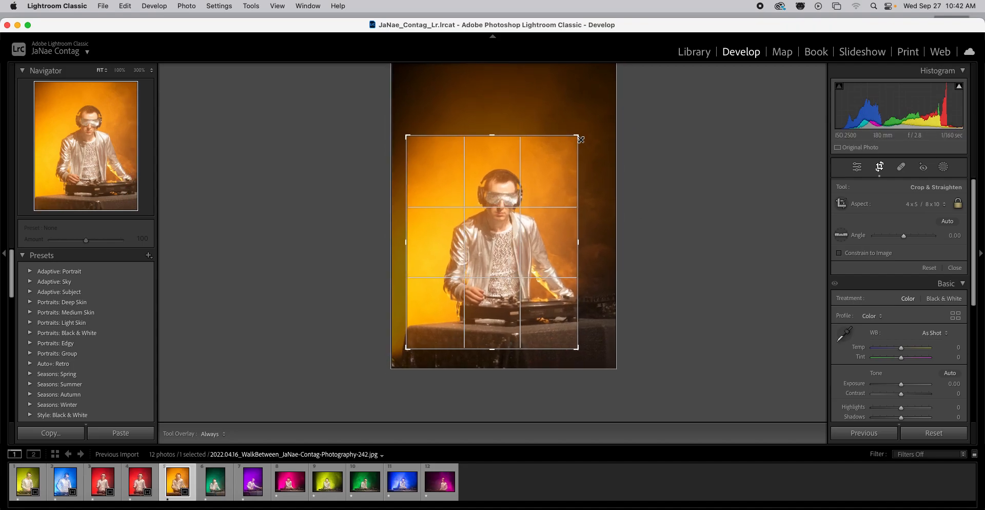
{"action": "key", "text": "Return"}
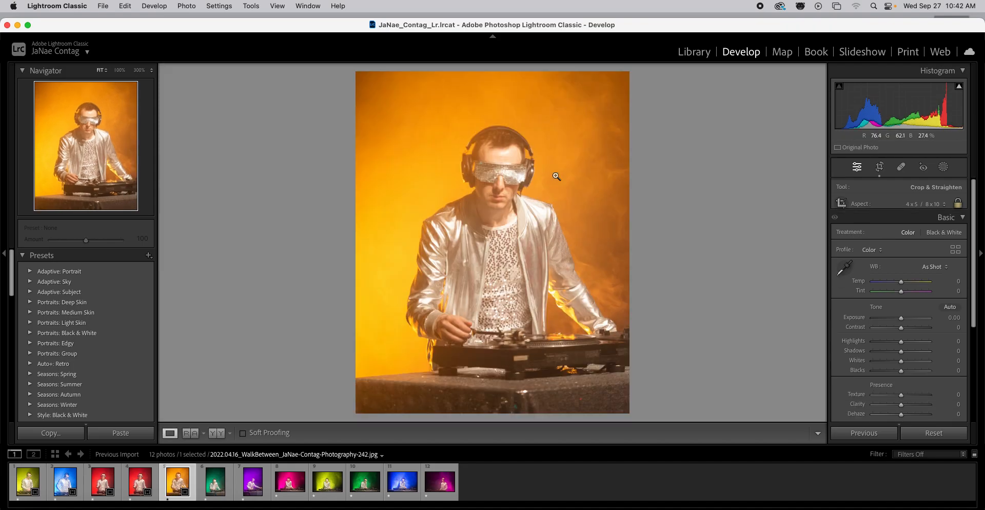
Crop the sixth, green-lit portrait photo to 4 x 5 / 8 x 10, trimming the empty space above the DJ
{"action": "key", "text": "Right"}
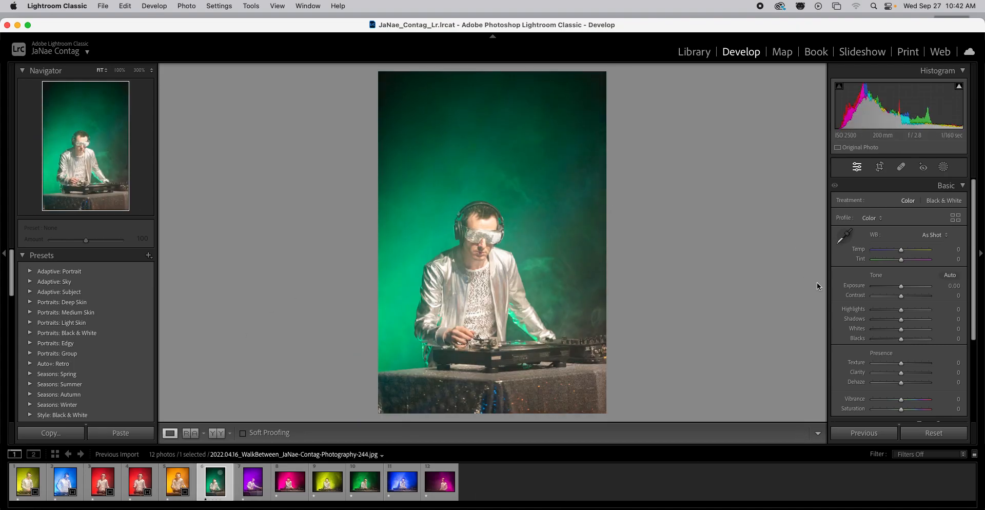
{"action": "key", "text": "r"}
{"action": "left_click", "coordinate": [881, 207]}
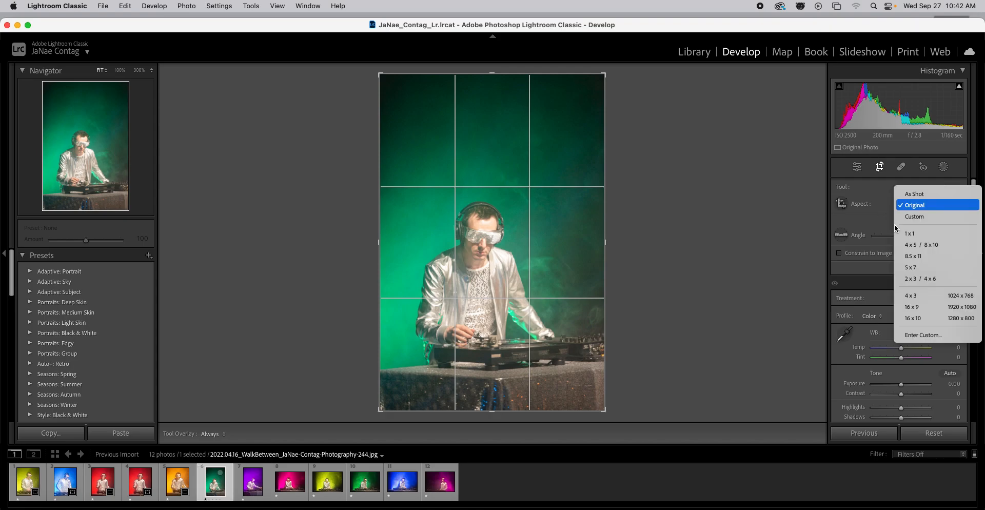
{"action": "left_click", "coordinate": [910, 249]}
{"action": "left_click_drag", "start_coordinate": [616, 97], "coordinate": [590, 132]}
{"action": "mouse_move", "coordinate": [537, 176]}
{"action": "left_mouse_down"}
{"action": "mouse_move", "coordinate": [513, 178]}
{"action": "mouse_move", "coordinate": [537, 181]}
{"action": "left_mouse_up"}
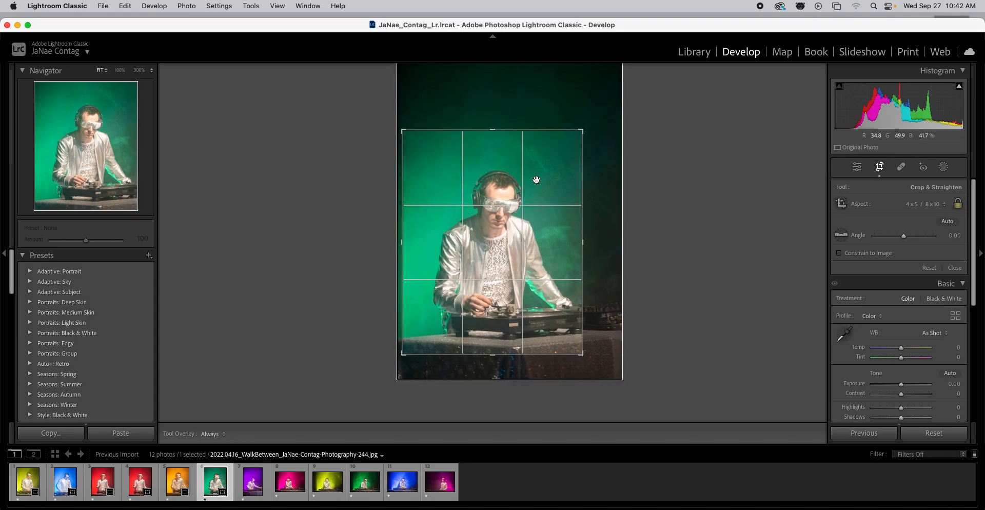
{"action": "key", "text": "Return"}
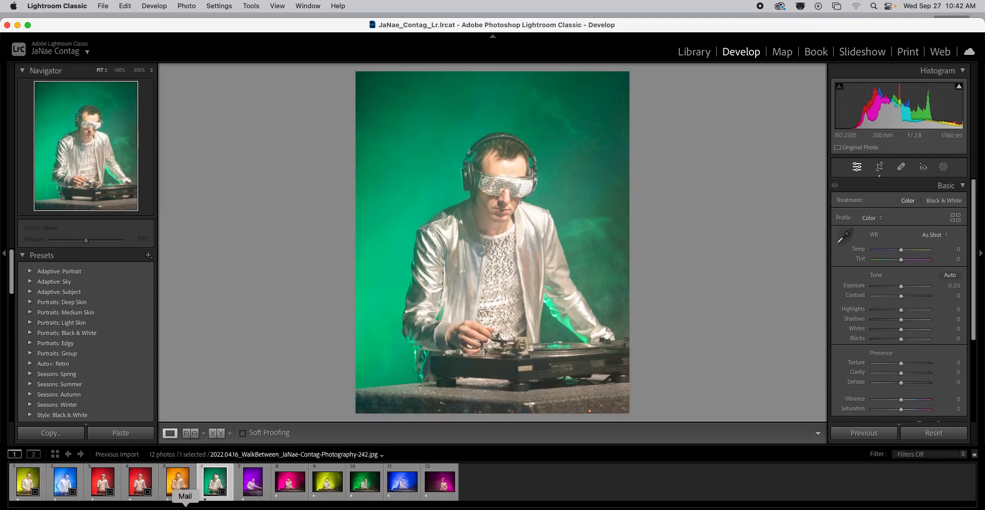
Crop the seventh, purple-lit photo to 4 x 5 / 8 x 10, tightening the frame around the DJ and decks
{"action": "left_click", "coordinate": [247, 493]}
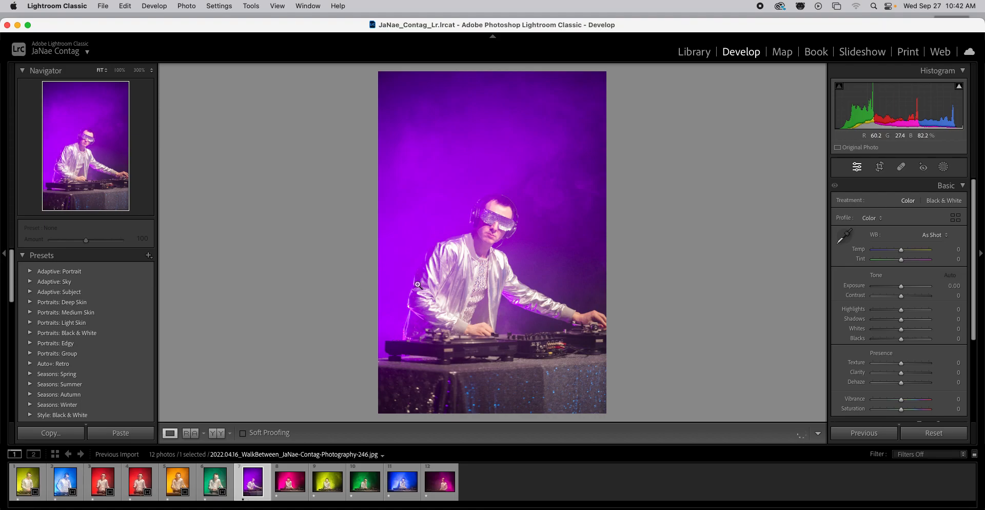
{"action": "key", "text": "r"}
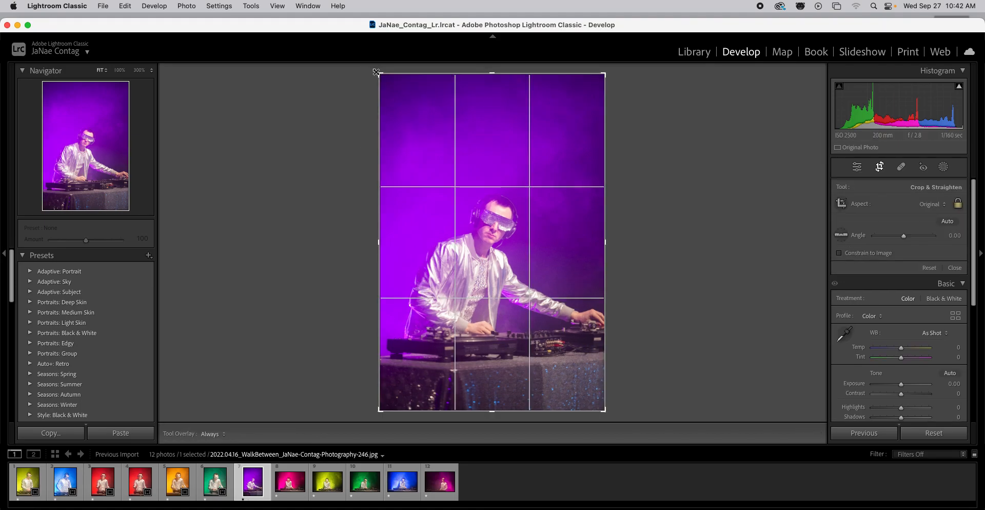
{"action": "left_click", "coordinate": [882, 204]}
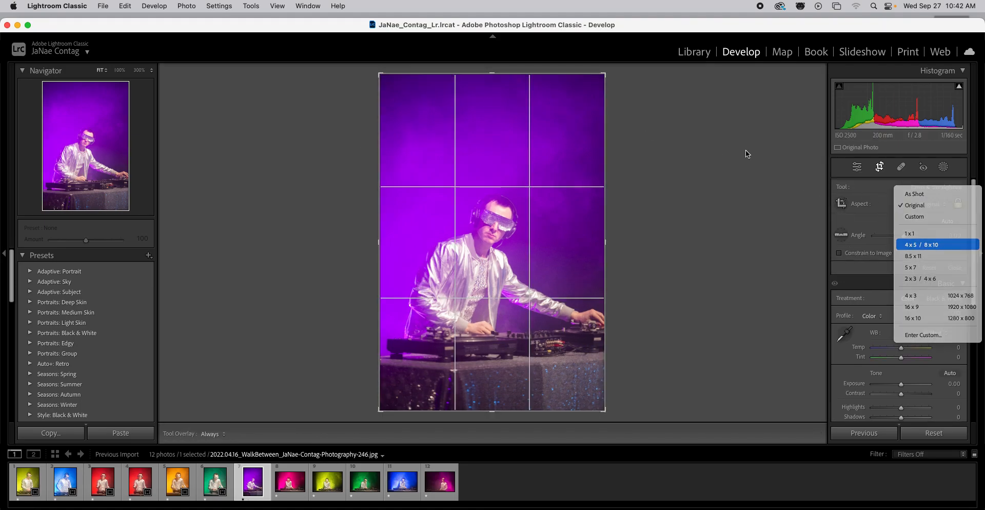
{"action": "left_click", "coordinate": [906, 245]}
{"action": "left_click_drag", "start_coordinate": [379, 100], "coordinate": [388, 118]}
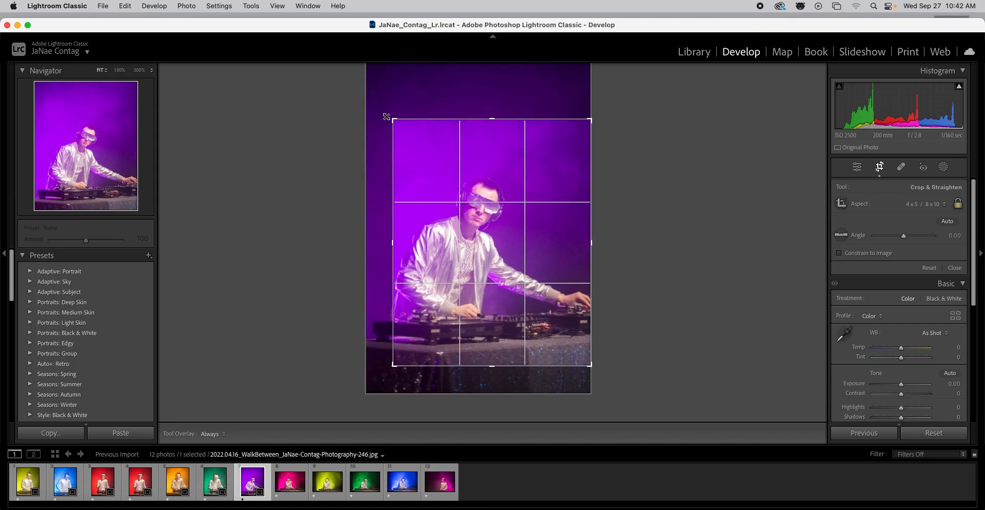
{"action": "left_click_drag", "start_coordinate": [485, 242], "coordinate": [503, 240]}
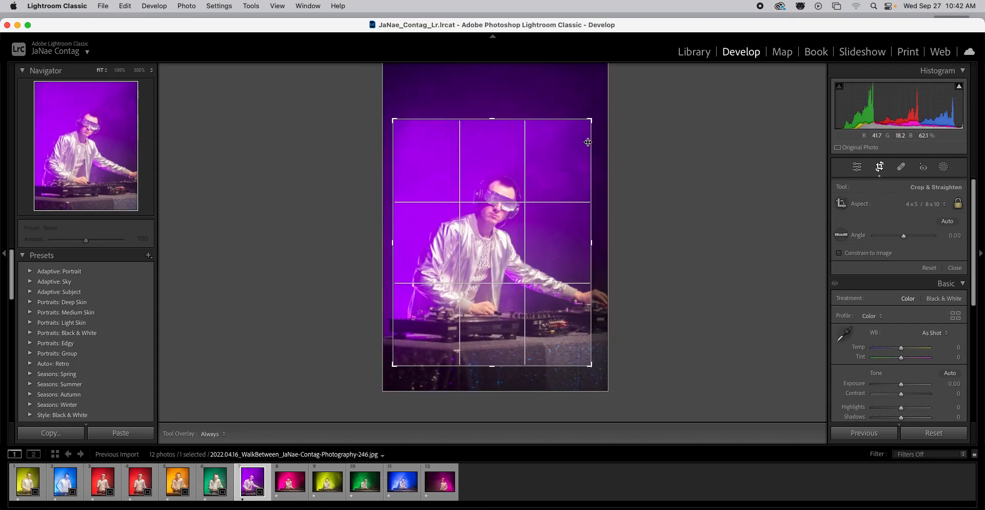
{"action": "left_click_drag", "start_coordinate": [591, 120], "coordinate": [583, 126]}
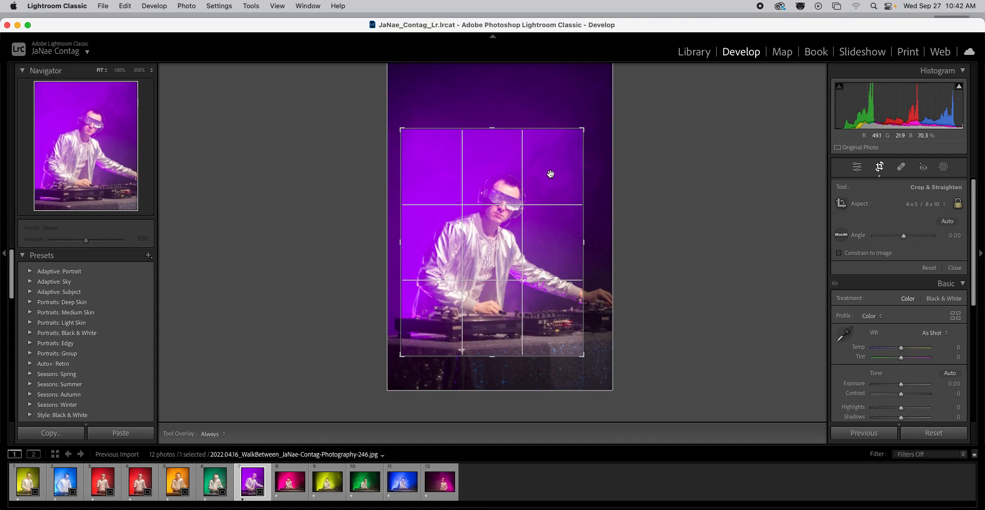
{"action": "key", "text": "Return"}
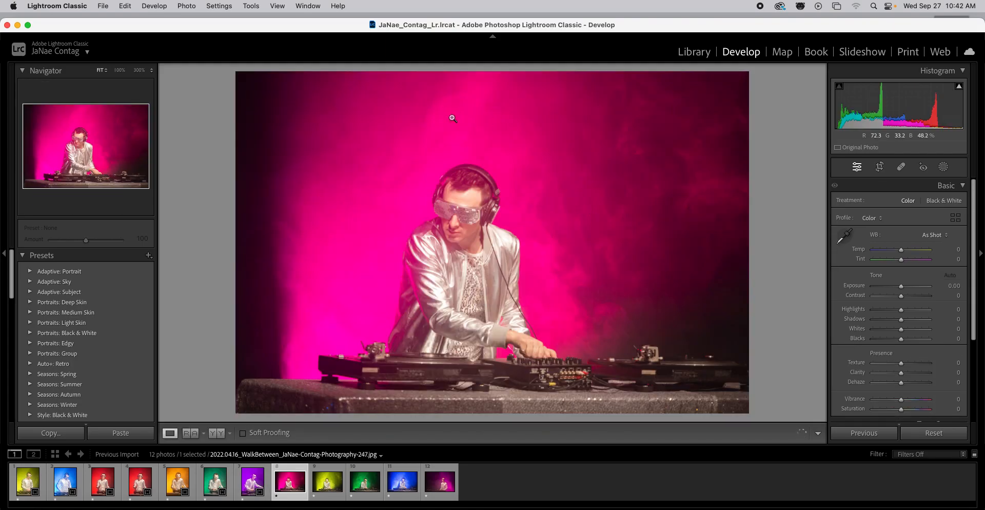
Crop the eighth, pink-lit landscape photo to a vertical 4 x 5 / 8 x 10 frame with the DJ centred in it
{"action": "key", "text": "r"}
{"action": "key", "text": "x"}
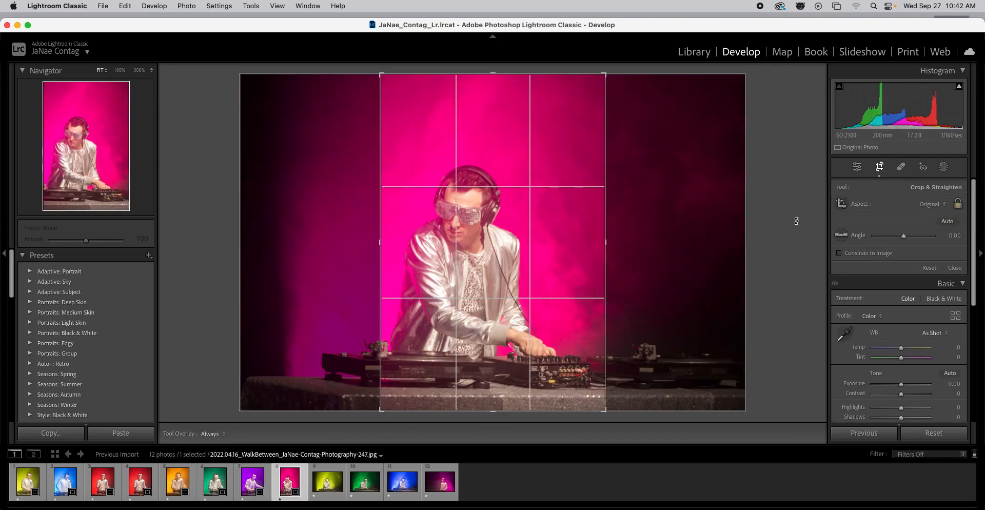
{"action": "left_click", "coordinate": [930, 204]}
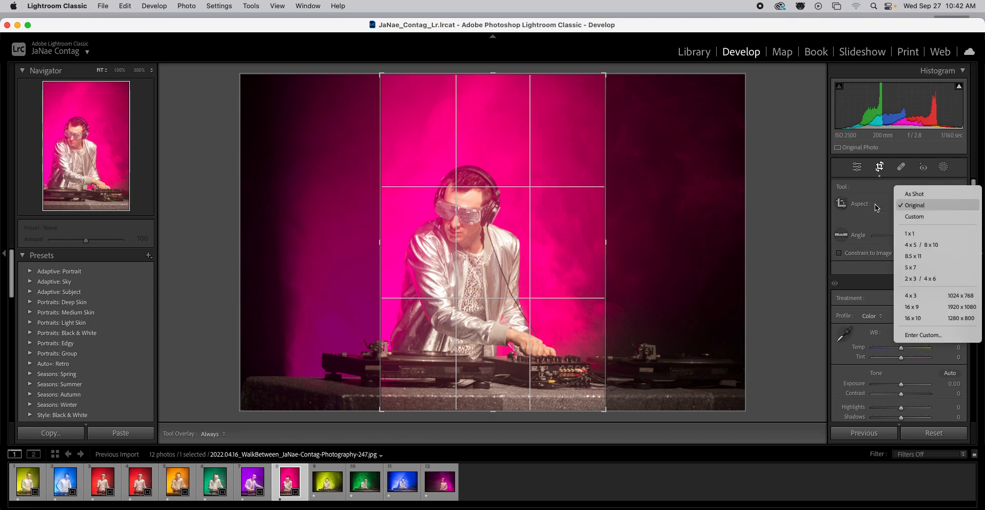
{"action": "left_click", "coordinate": [909, 245]}
{"action": "mouse_move", "coordinate": [590, 222]}
{"action": "left_mouse_down"}
{"action": "mouse_move", "coordinate": [567, 229]}
{"action": "mouse_move", "coordinate": [572, 221]}
{"action": "left_mouse_up"}
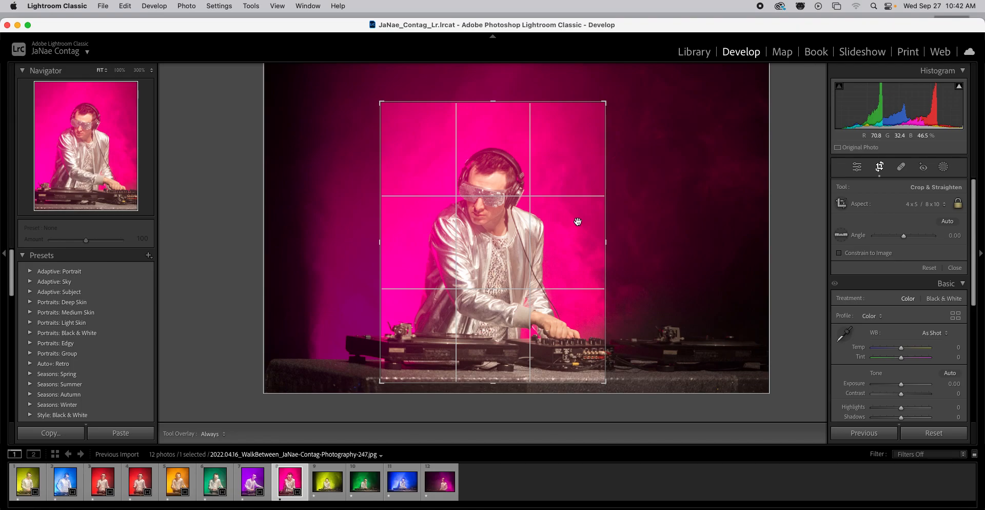
{"action": "key", "text": "Return"}
Crop the ninth, yellow-lit landscape photo to 4 x 5 / 8 x 10 in portrait orientation, tightened around the DJ
{"action": "key", "text": "Right"}
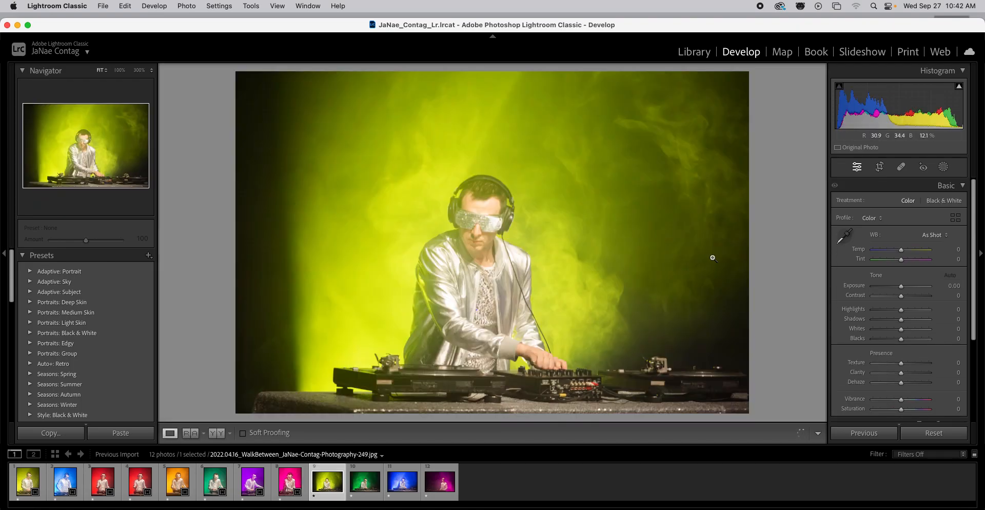
{"action": "key", "text": "r"}
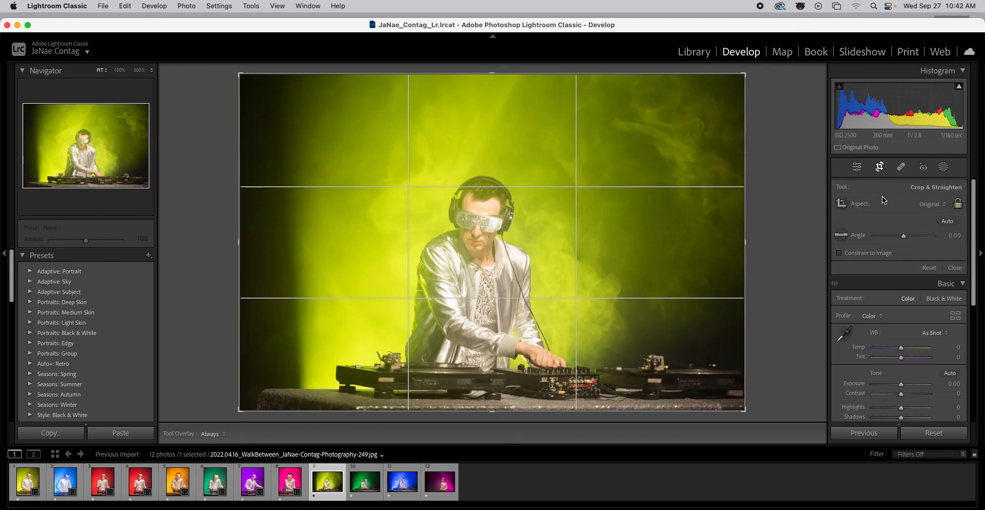
{"action": "left_click", "coordinate": [877, 208]}
{"action": "left_click", "coordinate": [919, 245]}
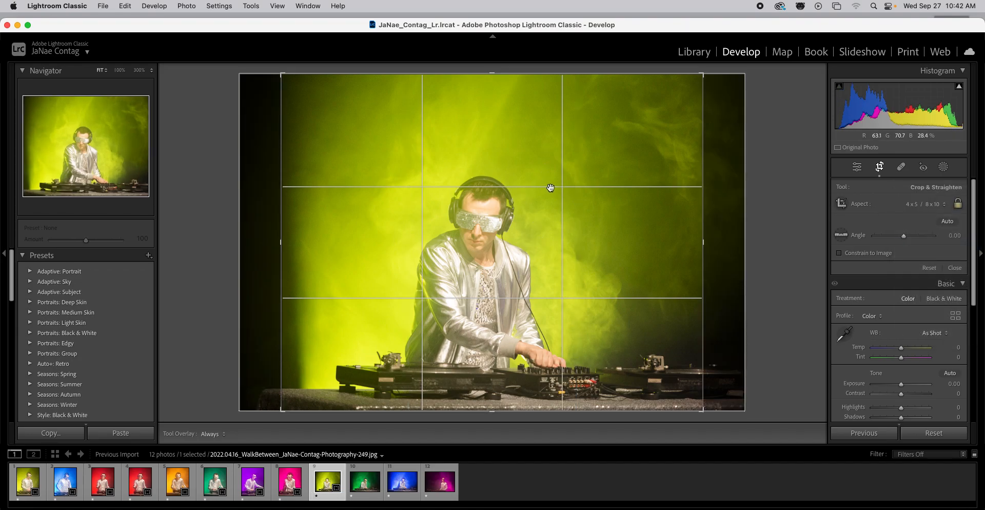
{"action": "key", "text": "x"}
{"action": "left_click_drag", "start_coordinate": [627, 77], "coordinate": [608, 98]}
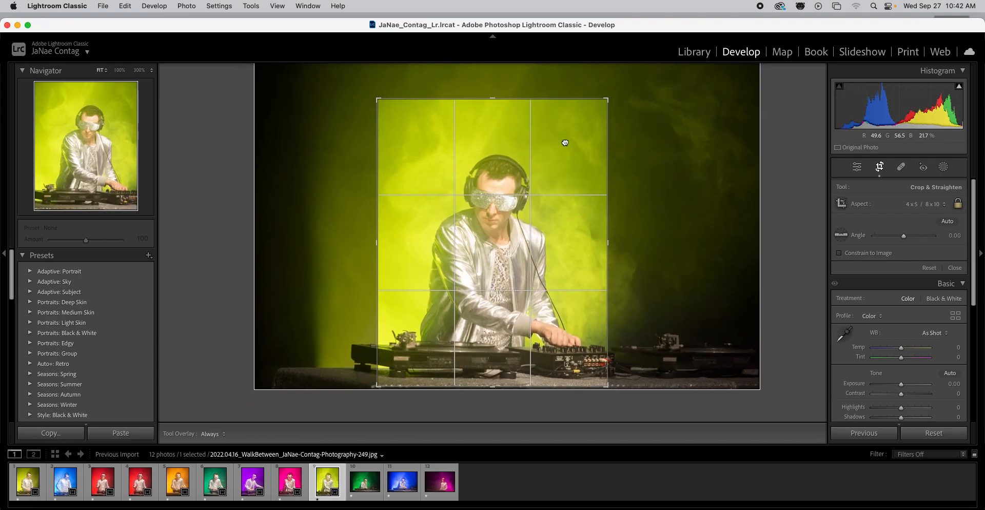
{"action": "key", "text": "Return"}
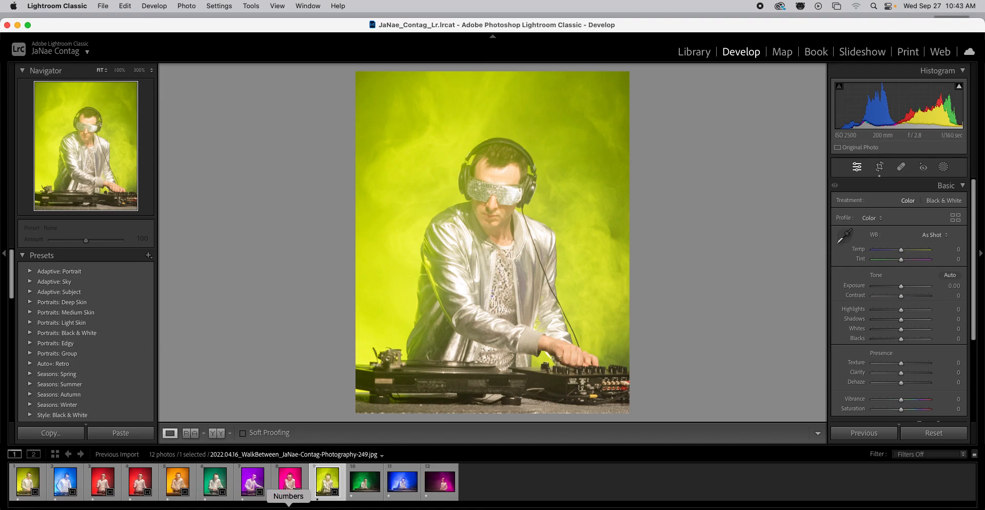
Crop the tenth, green-lit landscape photo to a portrait 4 x 5 / 8 x 10 frame around the DJ and mixer
{"action": "left_click", "coordinate": [362, 485]}
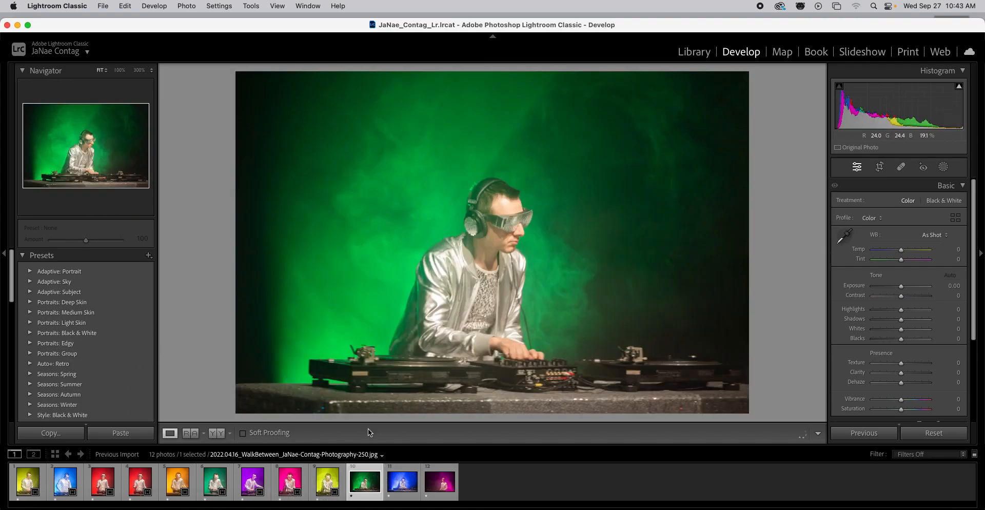
{"action": "key", "text": "r"}
{"action": "key", "text": "x"}
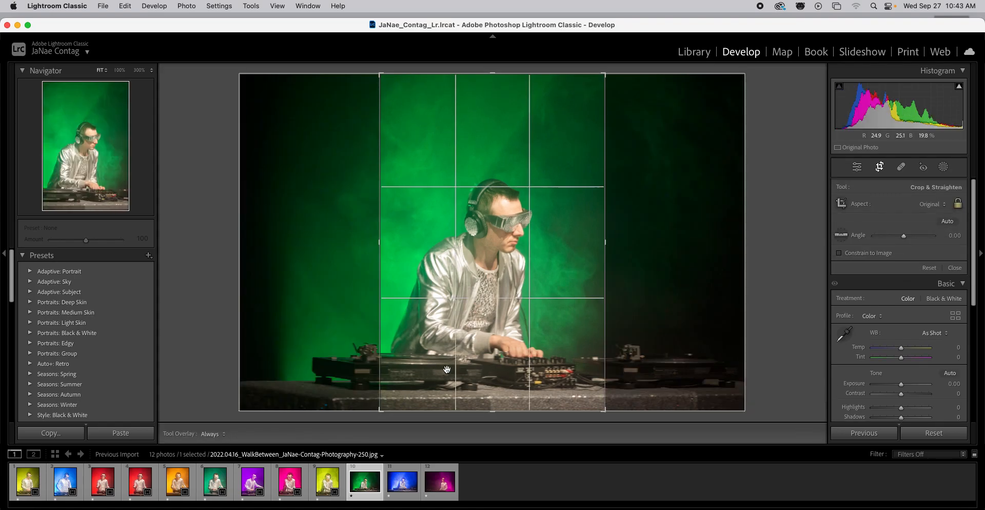
{"action": "left_click", "coordinate": [878, 205]}
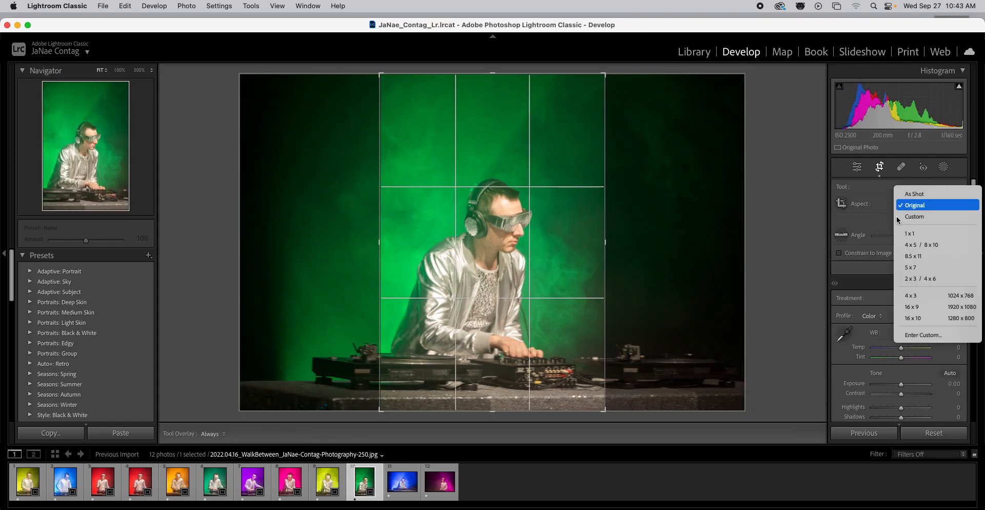
{"action": "left_click", "coordinate": [917, 248]}
{"action": "left_click_drag", "start_coordinate": [600, 111], "coordinate": [571, 140]}
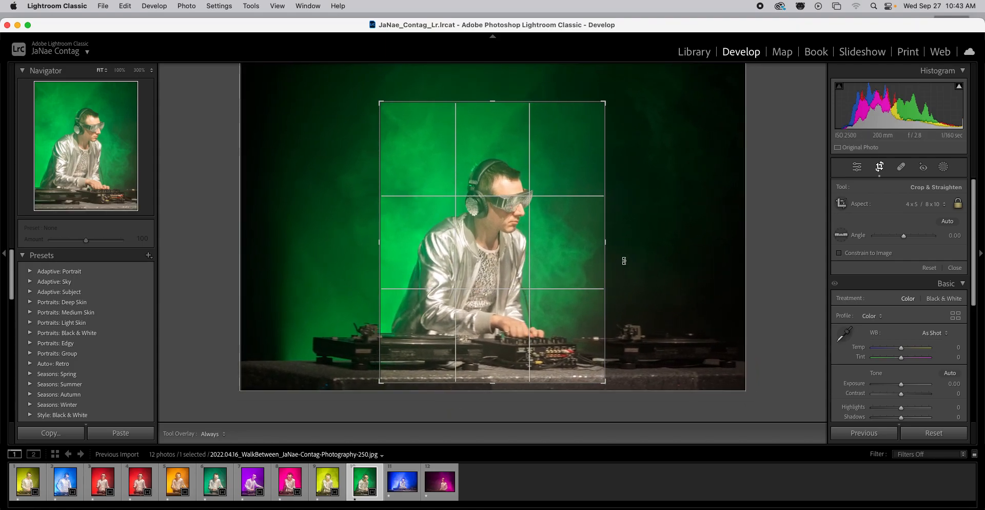
{"action": "key", "text": "Return"}
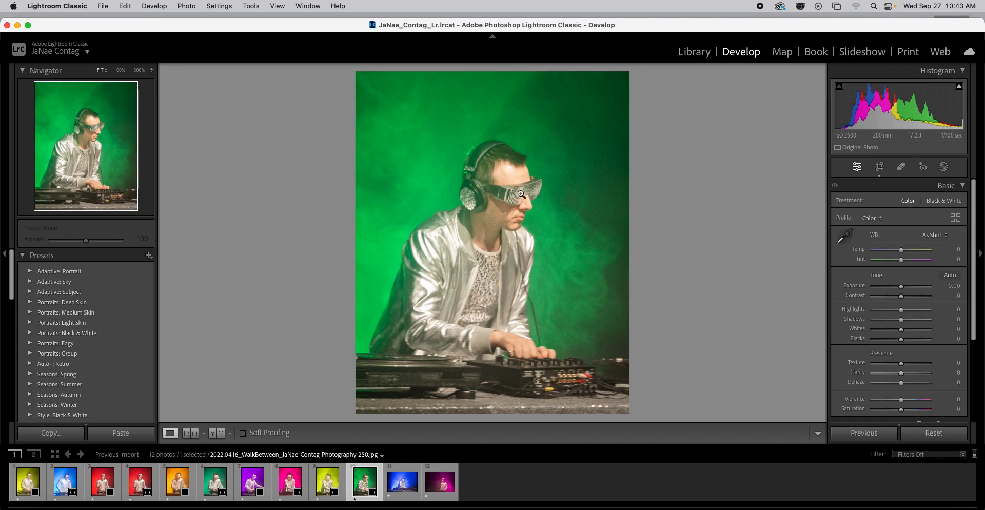
Crop the eleventh, blue-lit landscape photo to portrait 4 x 5 / 8 x 10, repositioning the DJ within the frame
{"action": "left_click", "coordinate": [392, 483]}
{"action": "key", "text": "r"}
{"action": "key", "text": "x"}
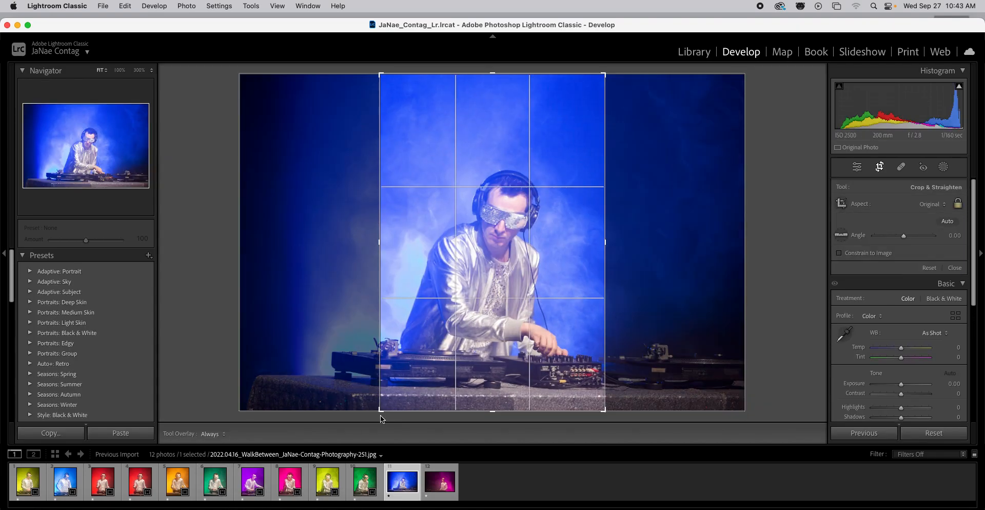
{"action": "left_click", "coordinate": [887, 206]}
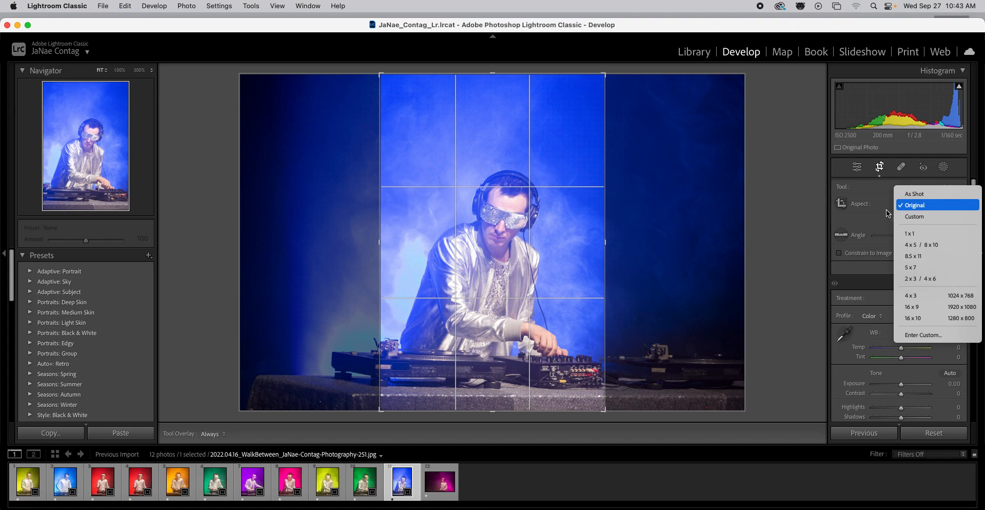
{"action": "left_click", "coordinate": [916, 245]}
{"action": "left_click_drag", "start_coordinate": [583, 160], "coordinate": [582, 147]}
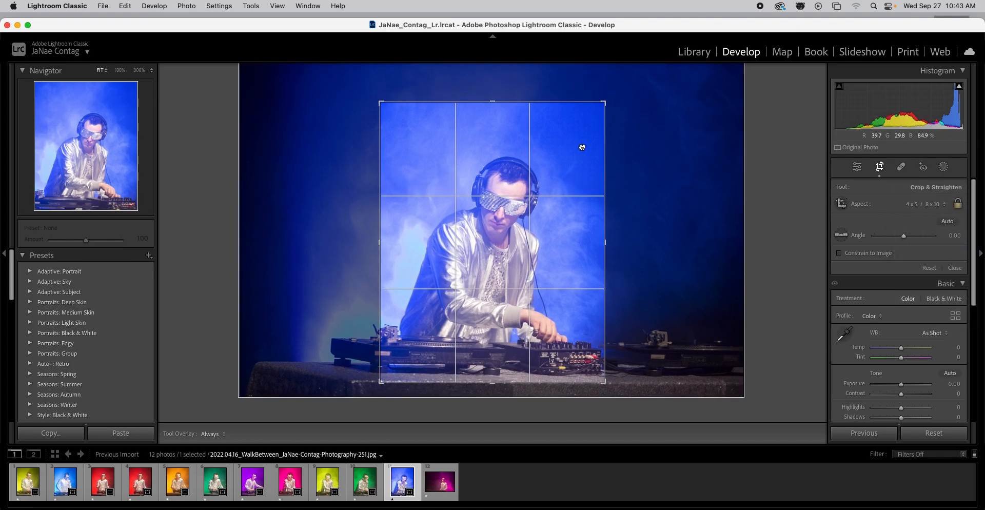
{"action": "key", "text": "Return"}
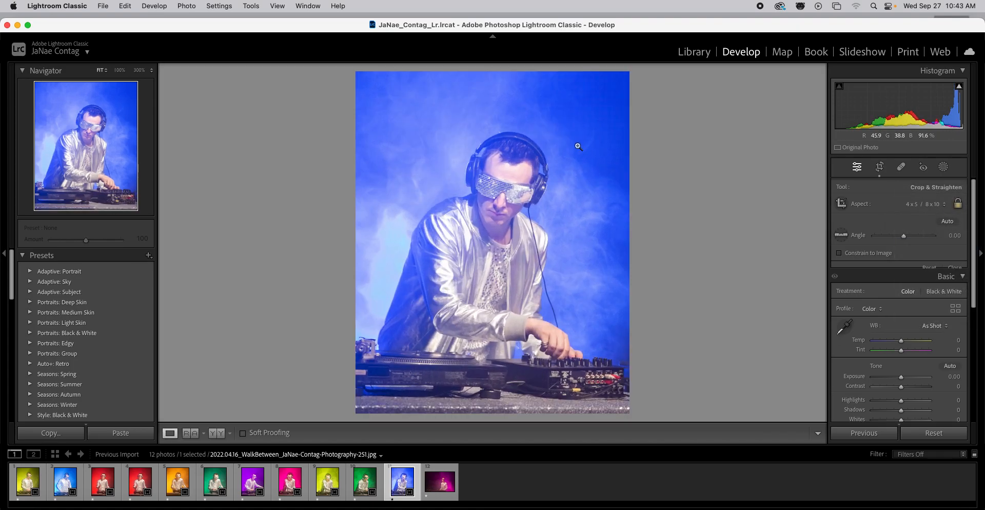
Crop the twelfth, magenta-lit landscape photo to a portrait 4 x 5 / 8 x 10 frame, tightened and centred around the DJ
{"action": "left_click", "coordinate": [440, 482]}
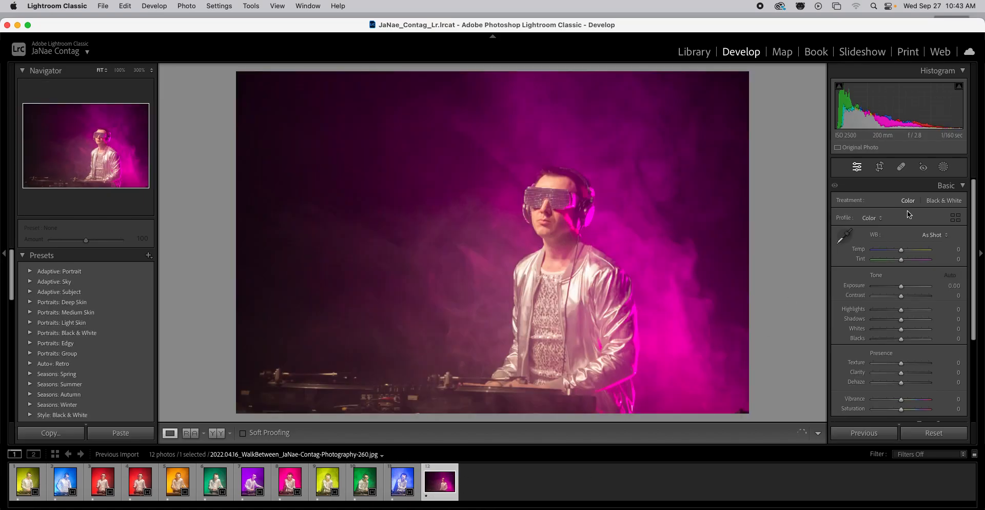
{"action": "key", "text": "r"}
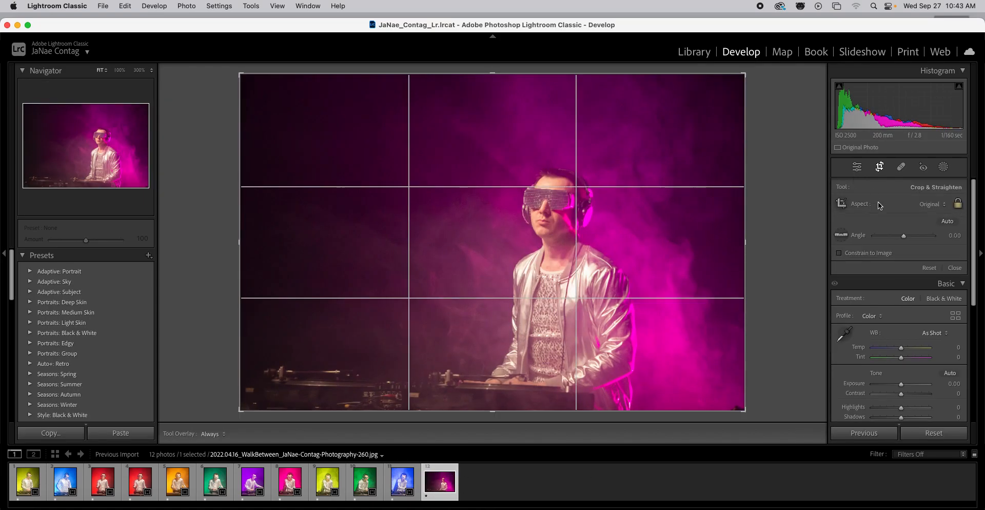
{"action": "left_click", "coordinate": [932, 204]}
{"action": "left_click", "coordinate": [934, 244]}
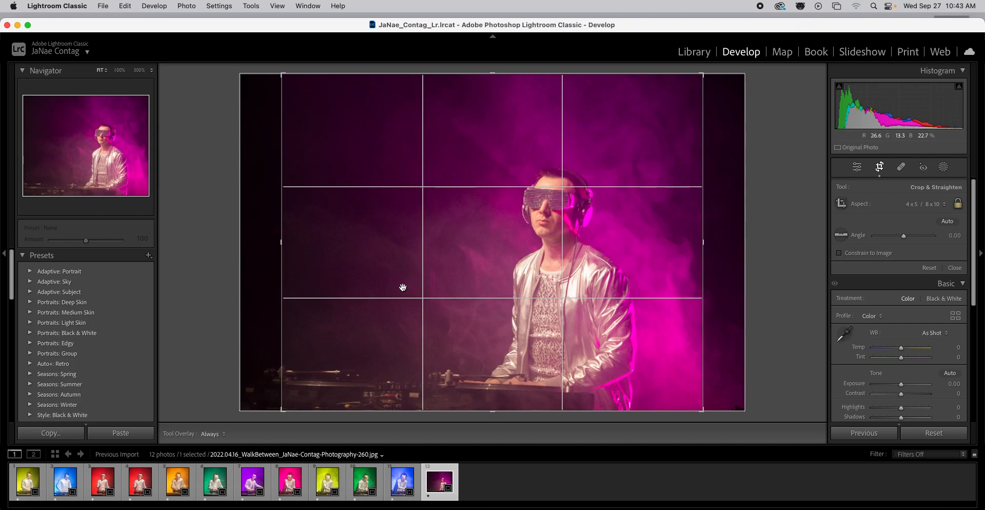
{"action": "key", "text": "x"}
{"action": "left_click_drag", "start_coordinate": [359, 79], "coordinate": [364, 87]}
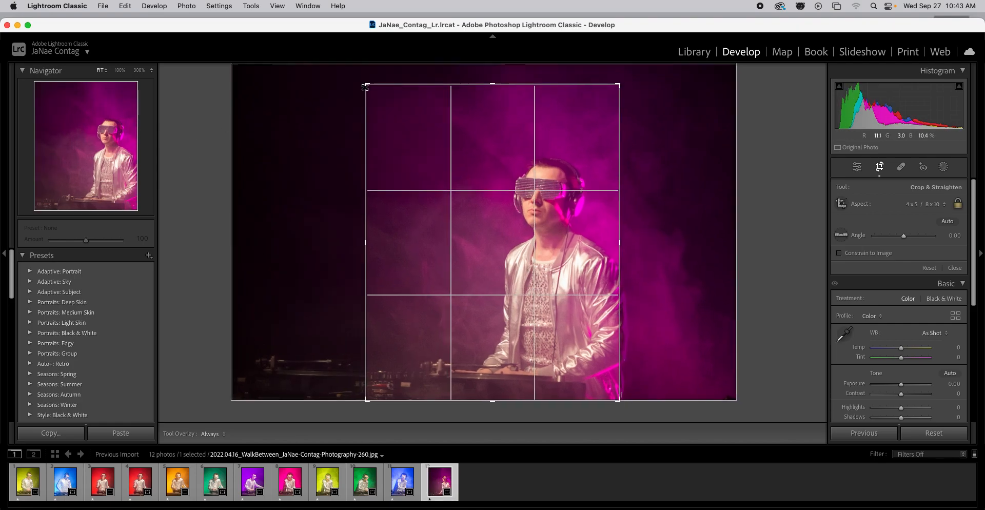
{"action": "left_click_drag", "start_coordinate": [453, 261], "coordinate": [423, 268]}
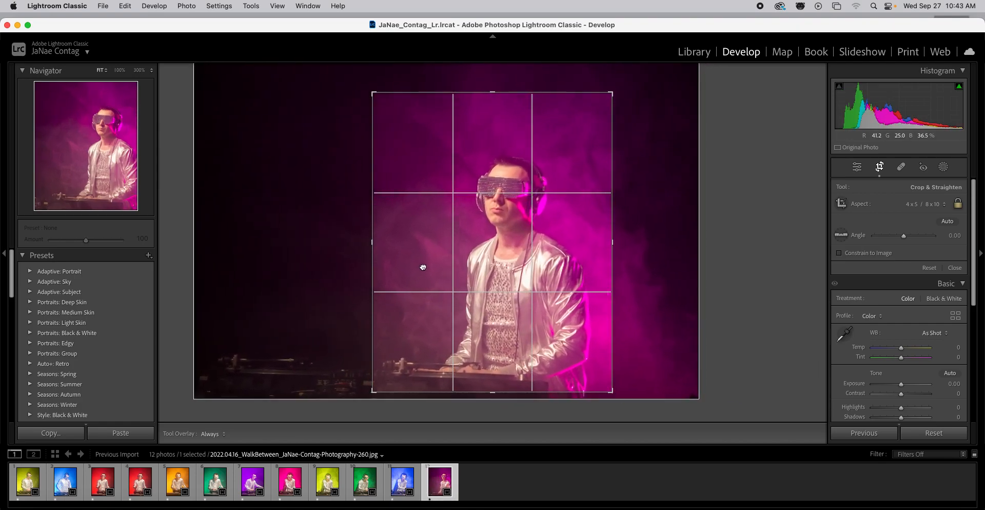
{"action": "key", "text": "Return"}
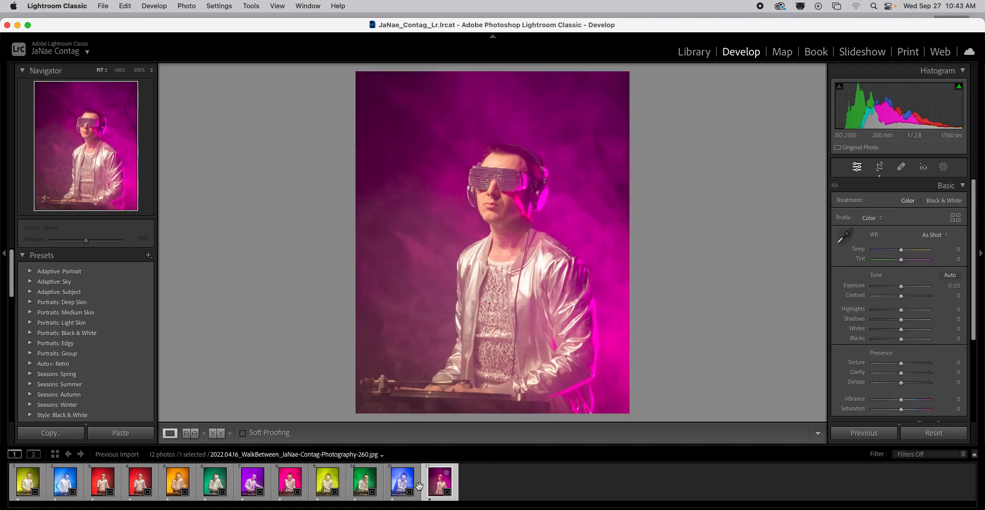
Select all twelve cropped photos in the Library grid and open the export settings for them
{"action": "key", "text": "g"}
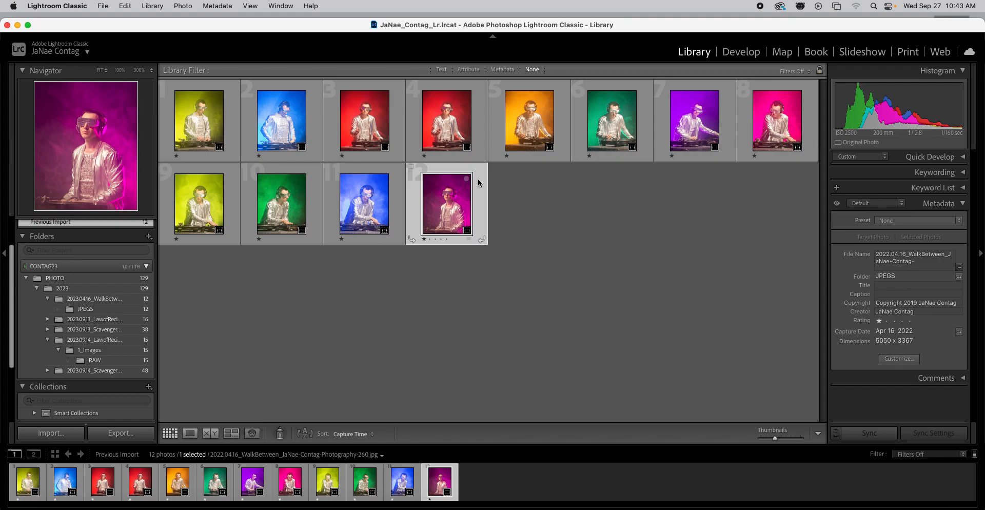
{"action": "key", "text": "super+a"}
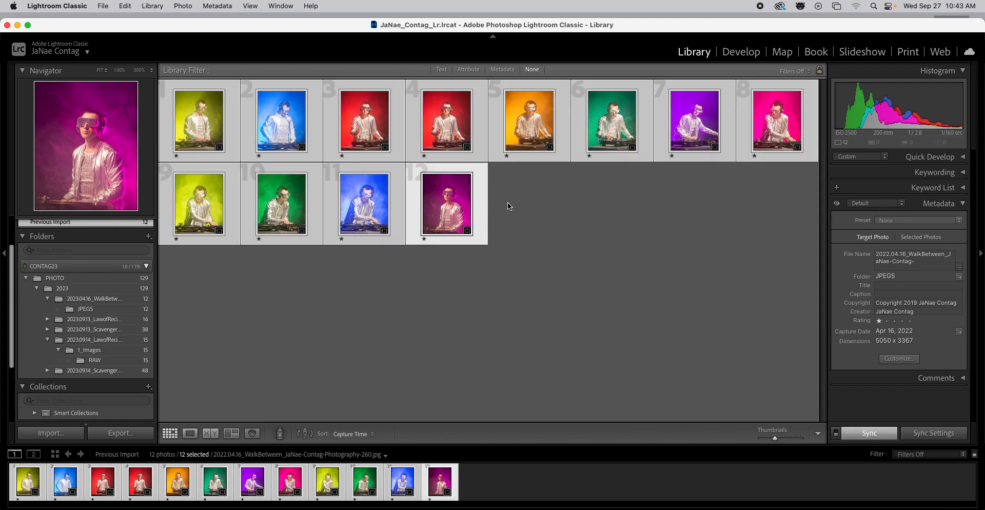
{"action": "key", "text": "super+d"}
{"action": "left_click", "coordinate": [29, 484]}
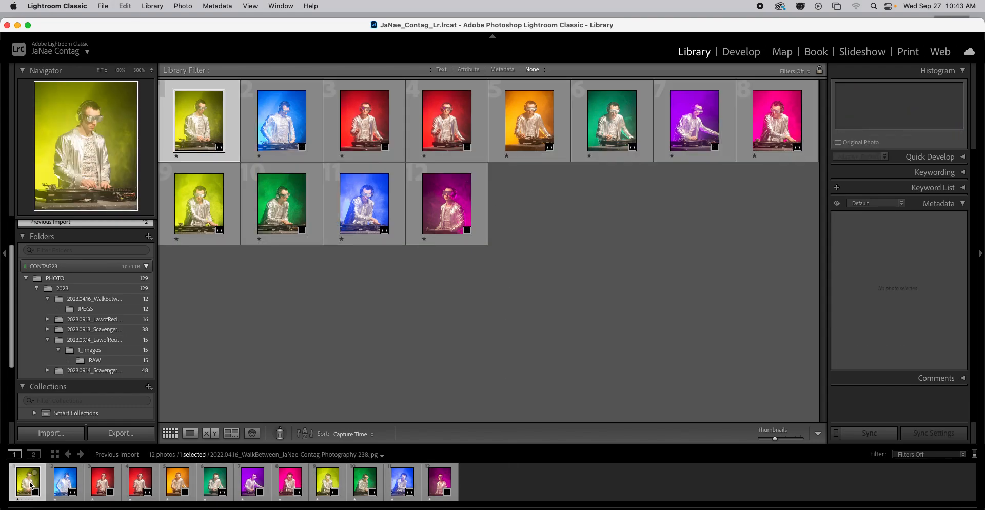
{"action": "left_click", "coordinate": [441, 482], "text": "shift"}
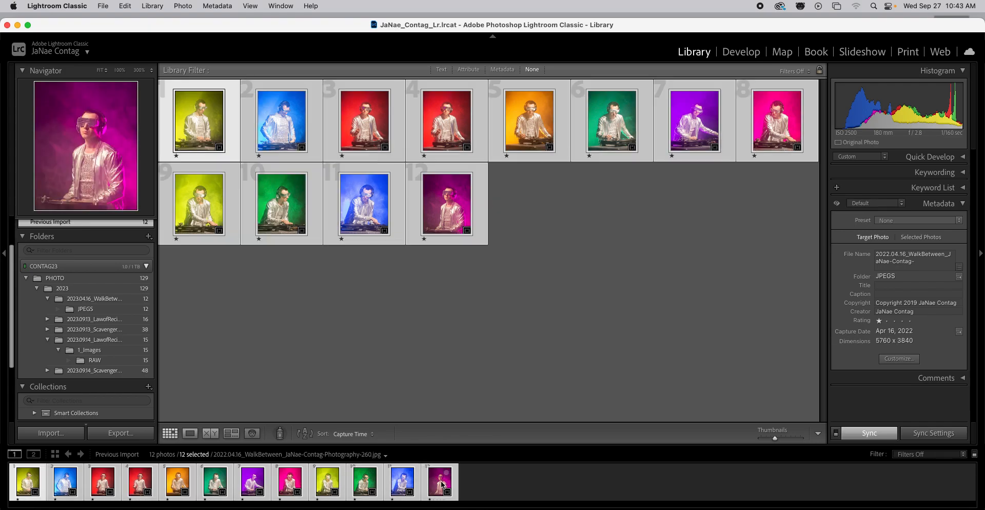
{"action": "left_click", "coordinate": [300, 319]}
{"action": "key", "text": "super+a"}
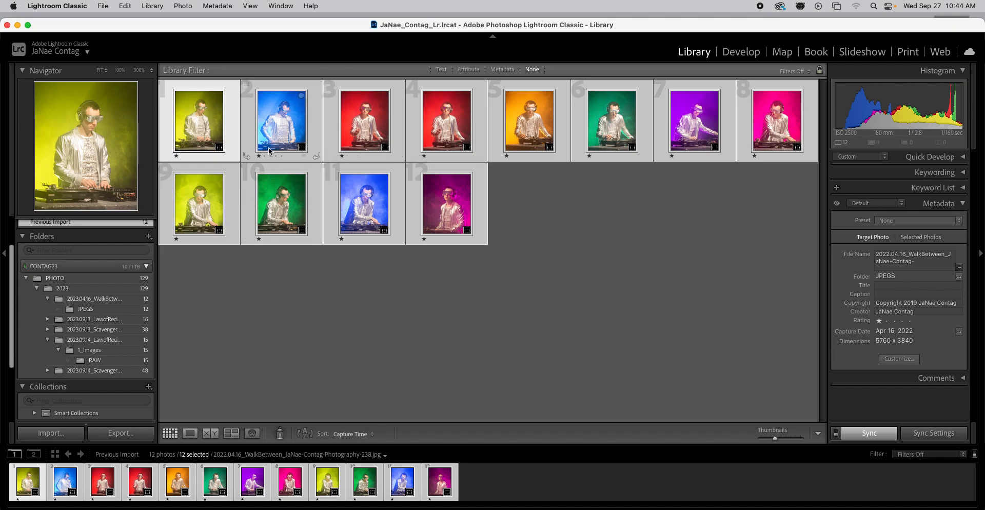
{"action": "right_click", "coordinate": [278, 135]}
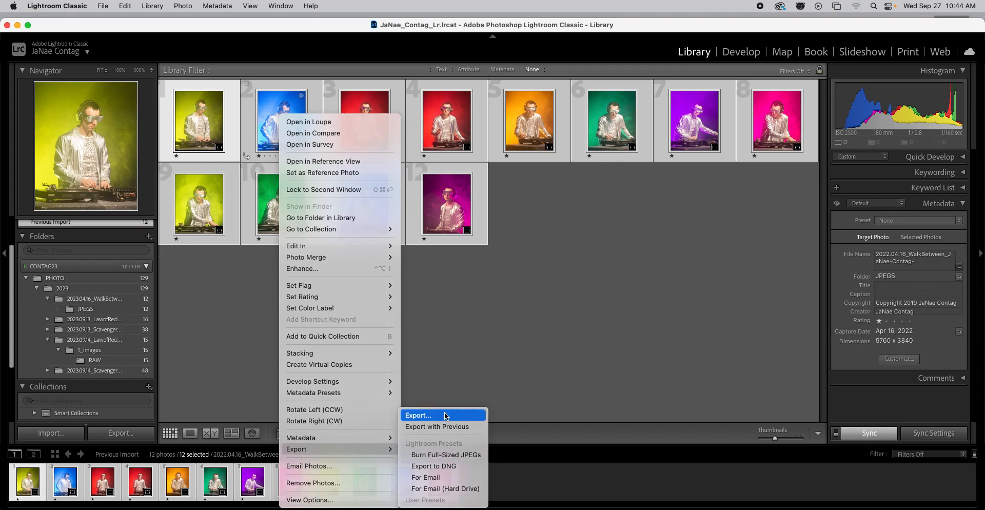
{"action": "left_click", "coordinate": [411, 411]}
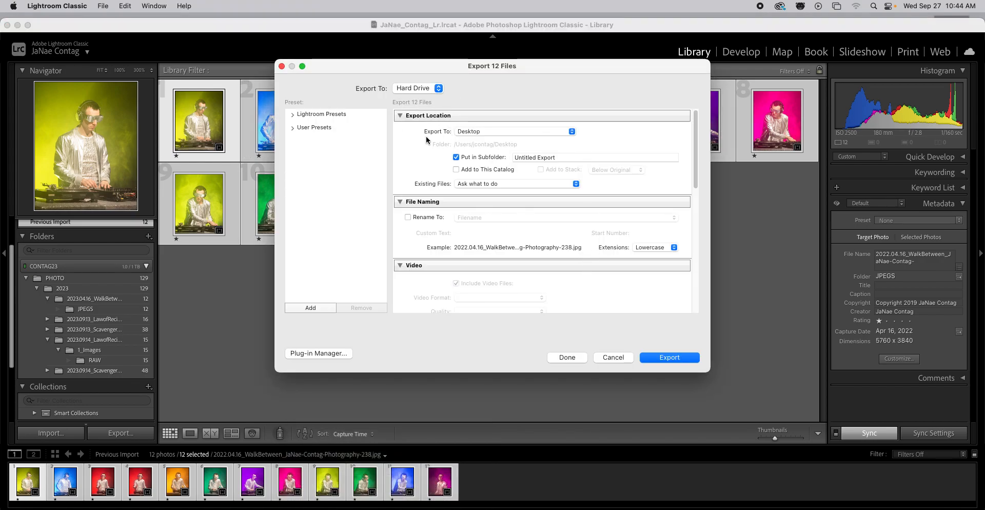
Set the export location to a new folder Print JPEGS1 inside 2023.04.16_WalkBetween, with the subfolder option turned off
{"action": "left_click", "coordinate": [465, 133]}
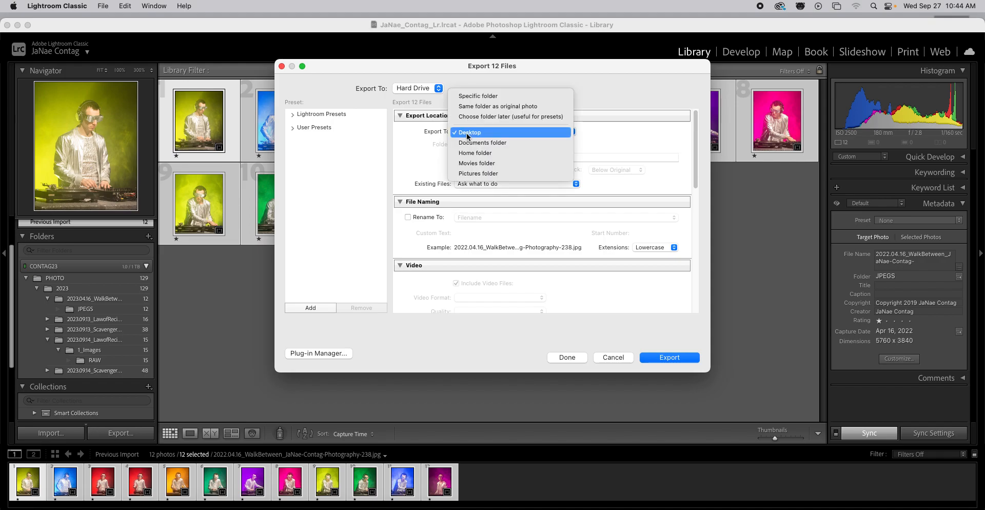
{"action": "left_click", "coordinate": [496, 98]}
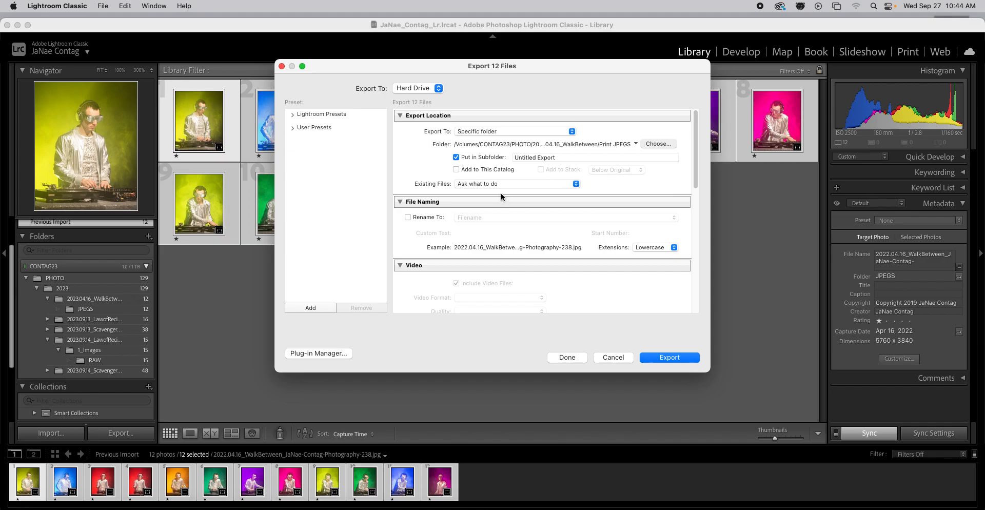
{"action": "left_click", "coordinate": [517, 118]}
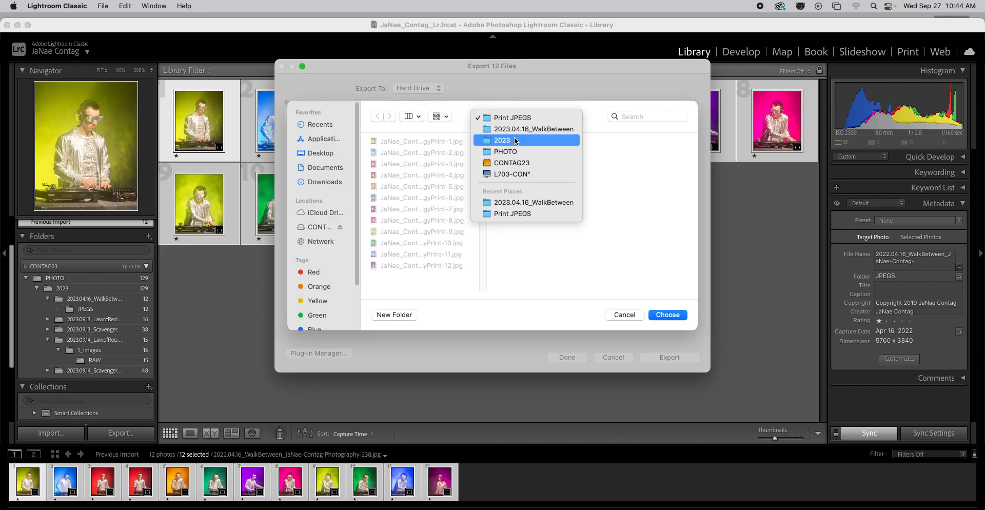
{"action": "left_click", "coordinate": [515, 130]}
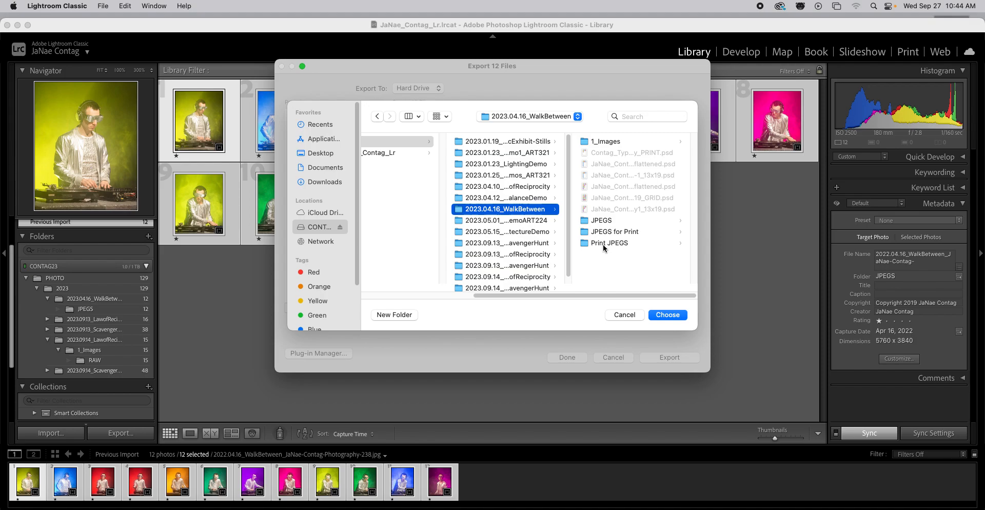
{"action": "left_click", "coordinate": [411, 315]}
{"action": "type", "text": "Print JPEGS"}
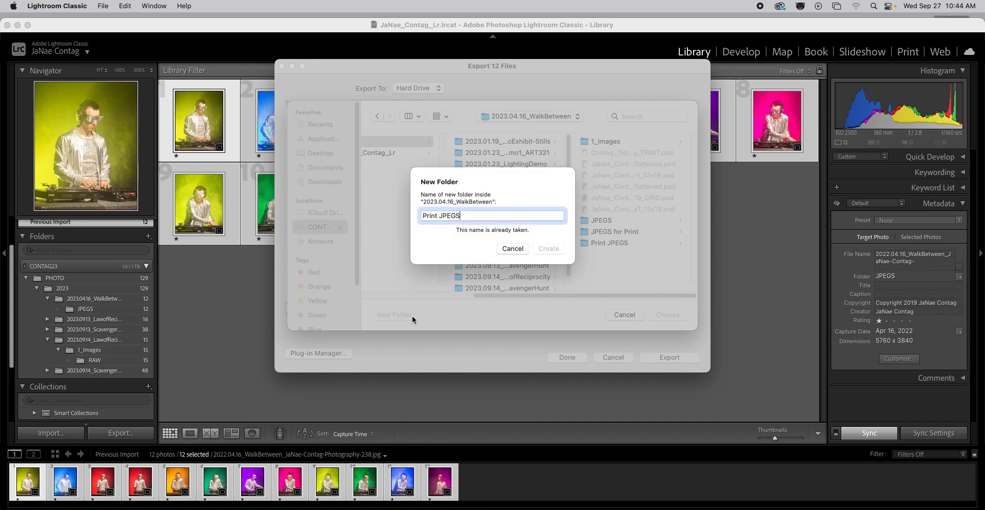
{"action": "type", "text": "1"}
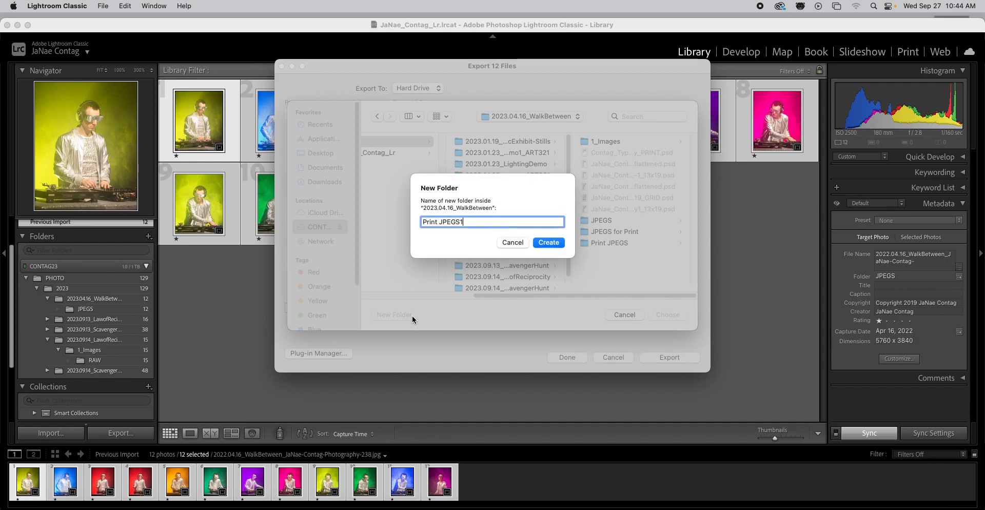
{"action": "left_click", "coordinate": [540, 243]}
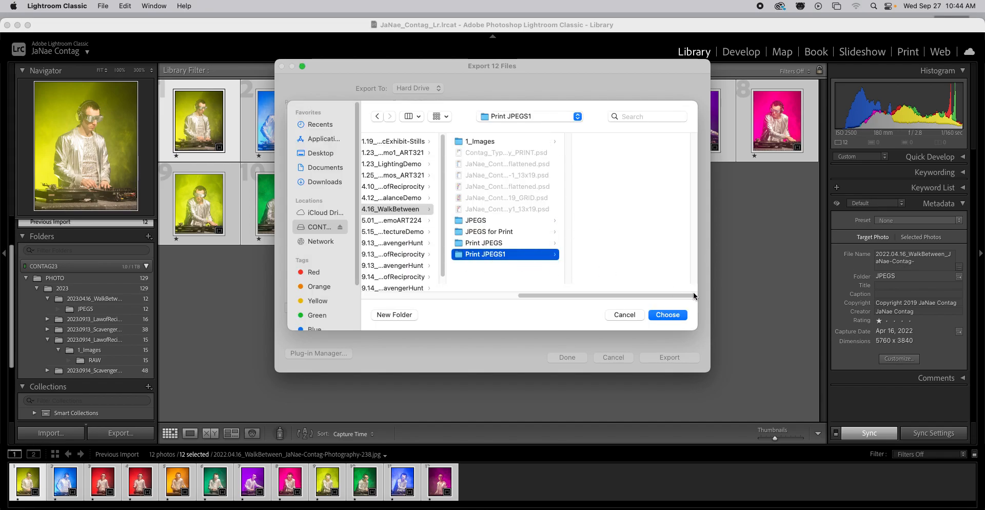
{"action": "left_click", "coordinate": [665, 314]}
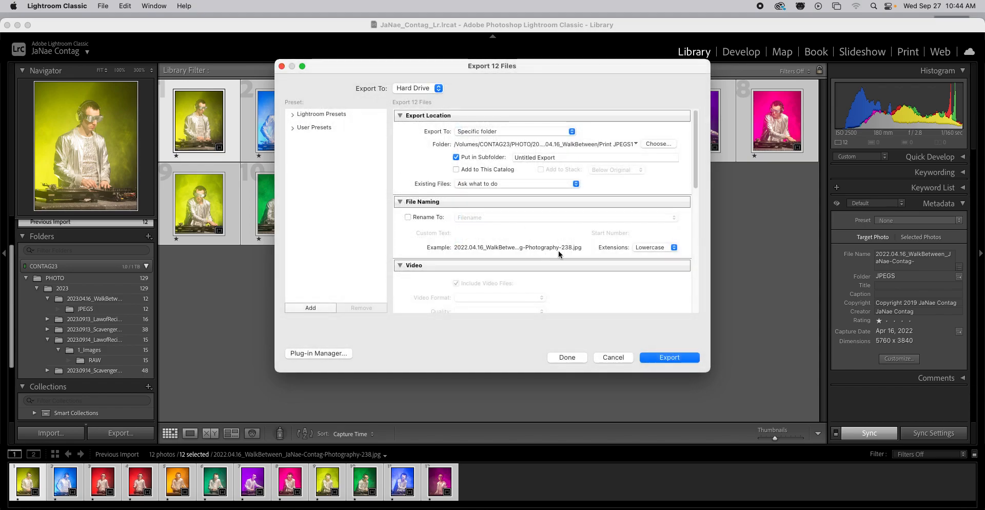
{"action": "left_click", "coordinate": [456, 157]}
Rename the exported files with Custom Name - Sequence, using the photographer's full name followed by _Typology as custom text
{"action": "left_click", "coordinate": [417, 217]}
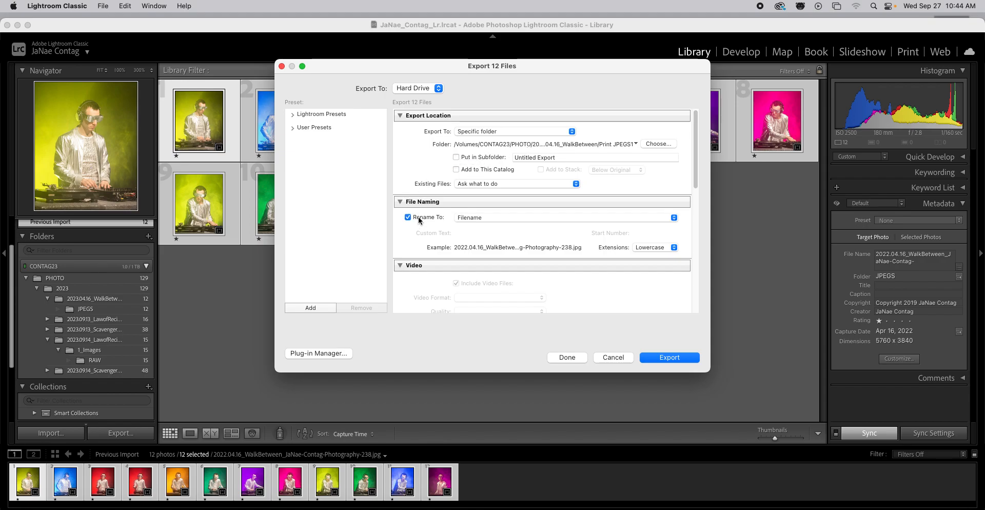
{"action": "left_click", "coordinate": [497, 220]}
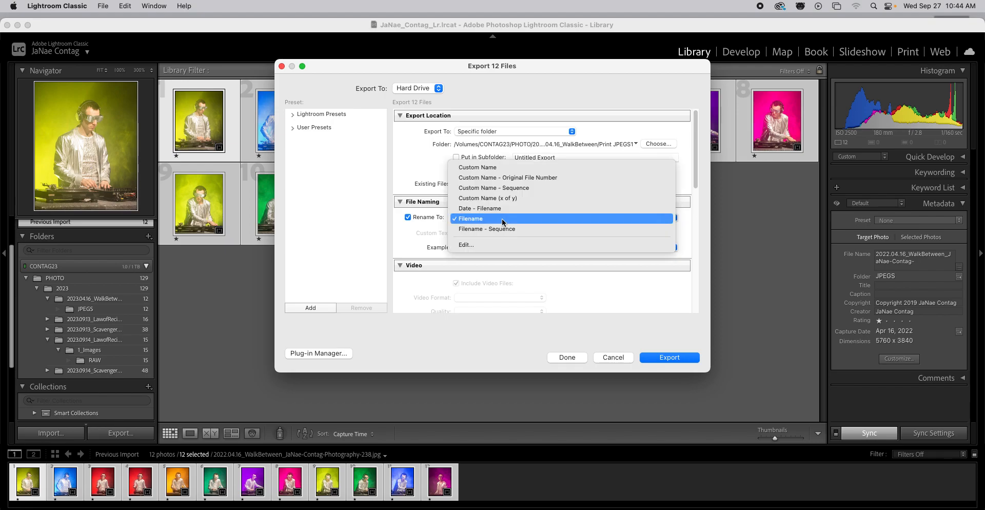
{"action": "left_click", "coordinate": [507, 189]}
{"action": "left_click", "coordinate": [474, 233]}
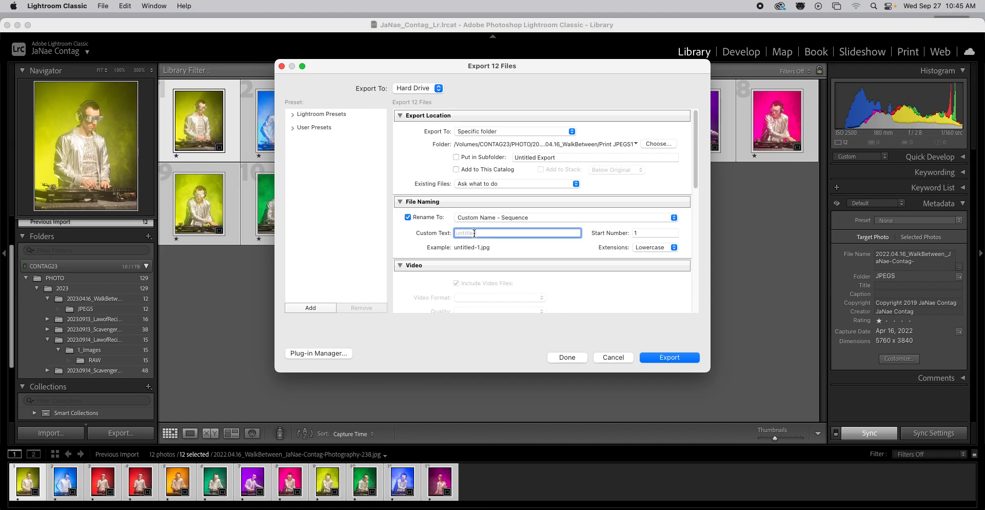
{"action": "type", "text": "JaNae_Contag_Typology"}
Set the exported JPEGs' quality to 100 and their color space to Adobe RGB (1998)
{"action": "scroll", "coordinate": [519, 252], "scroll_direction": "down", "scroll_amount": 3}
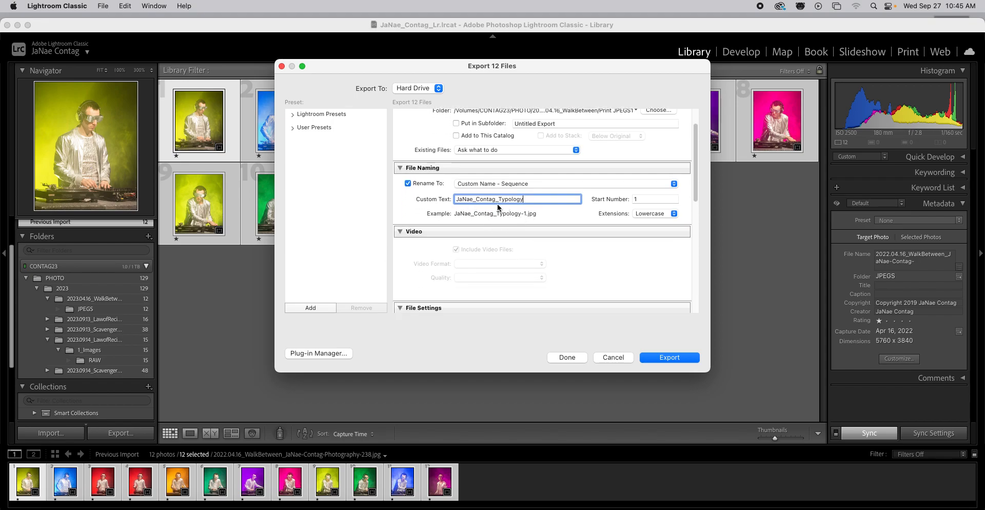
{"action": "scroll", "coordinate": [506, 215], "scroll_direction": "down", "scroll_amount": 6}
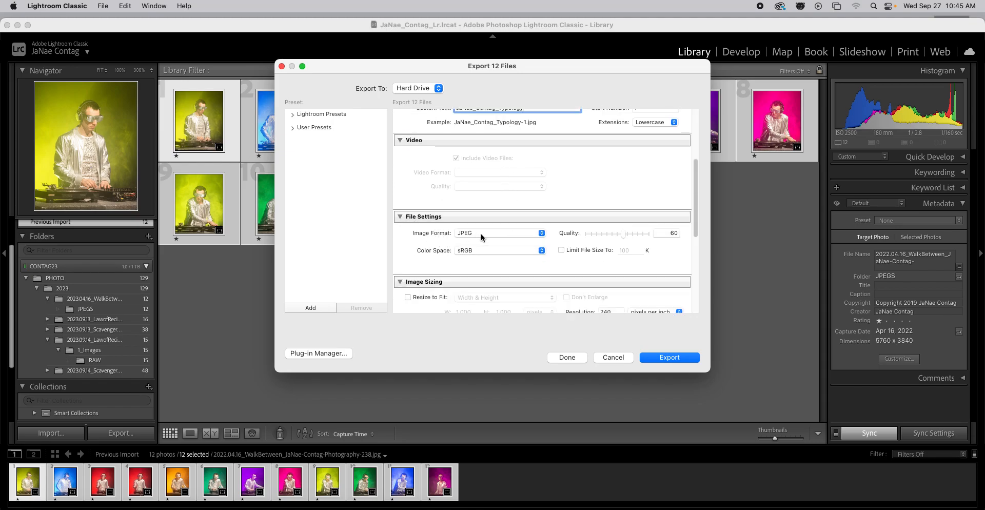
{"action": "left_click", "coordinate": [621, 236]}
{"action": "left_click_drag", "start_coordinate": [627, 237], "coordinate": [656, 245]}
{"action": "left_click", "coordinate": [461, 250]}
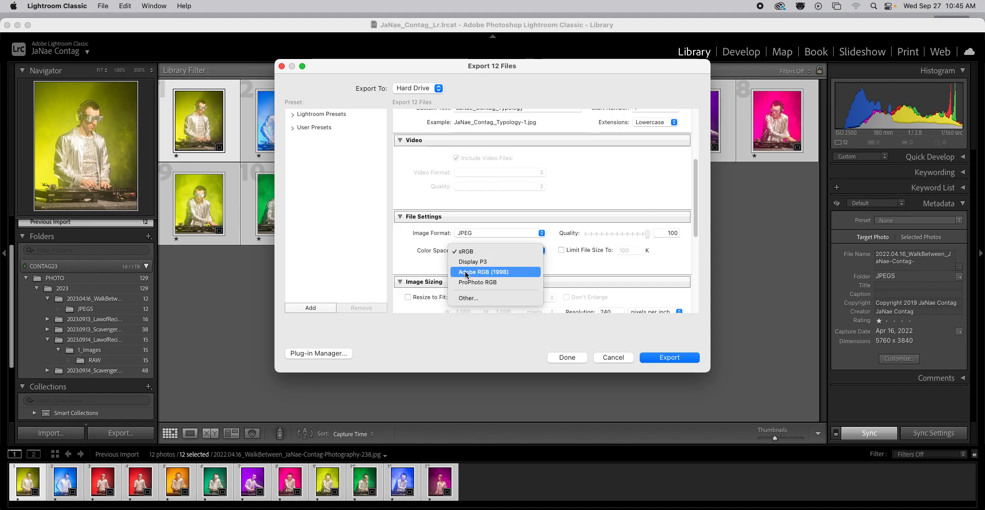
{"action": "left_click", "coordinate": [467, 272]}
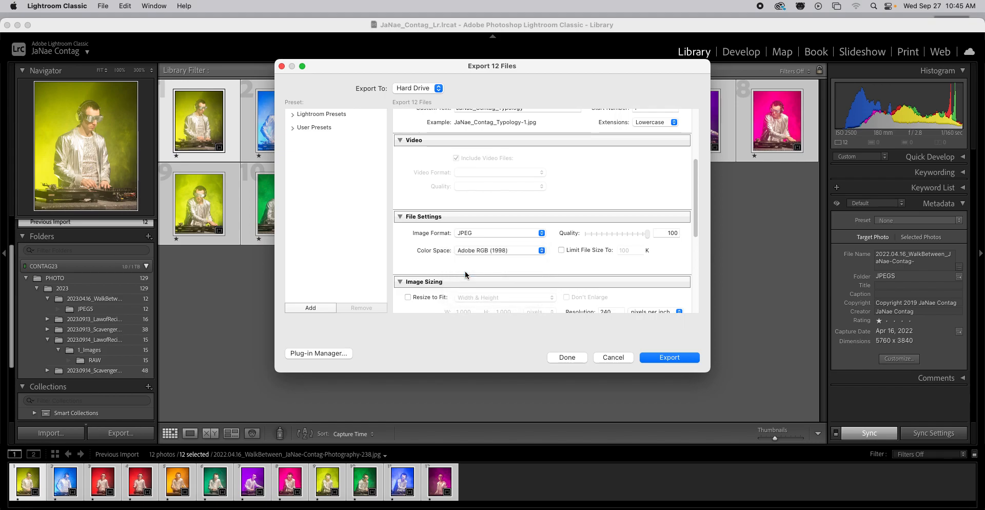
Turn on output sharpening for Matte Paper in the export settings
{"action": "scroll", "coordinate": [595, 271], "scroll_direction": "down", "scroll_amount": 3}
{"action": "scroll", "coordinate": [594, 277], "scroll_direction": "down", "scroll_amount": 2}
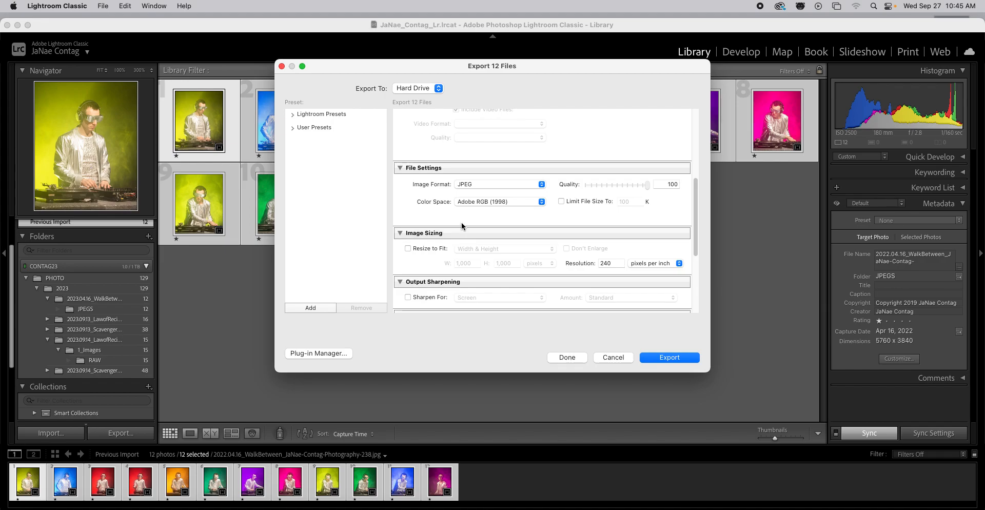
{"action": "scroll", "coordinate": [464, 219], "scroll_direction": "down", "scroll_amount": 1}
{"action": "scroll", "coordinate": [466, 231], "scroll_direction": "down", "scroll_amount": 2}
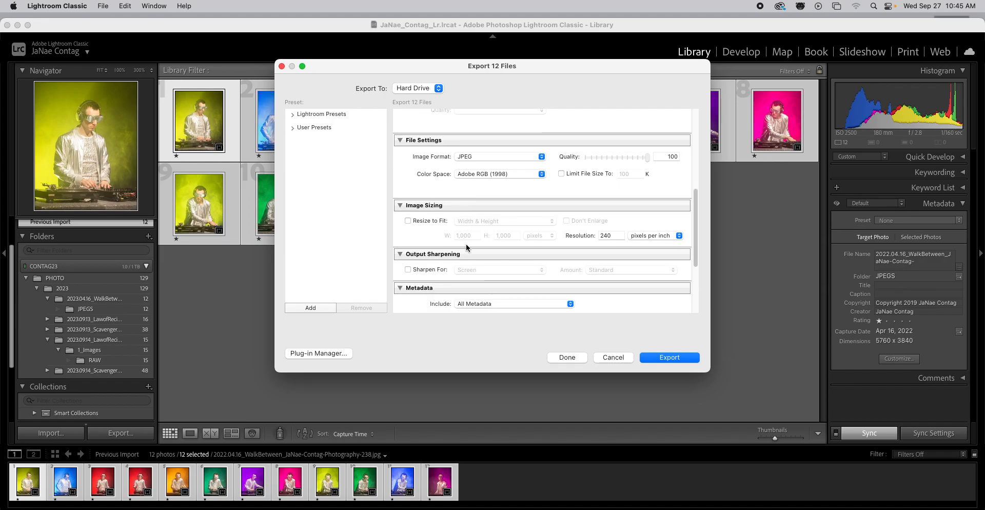
{"action": "left_click", "coordinate": [419, 270]}
{"action": "left_click", "coordinate": [472, 270]}
{"action": "left_click", "coordinate": [472, 281]}
{"action": "scroll", "coordinate": [602, 296], "scroll_direction": "down", "scroll_amount": 1}
{"action": "scroll", "coordinate": [601, 296], "scroll_direction": "down", "scroll_amount": 1}
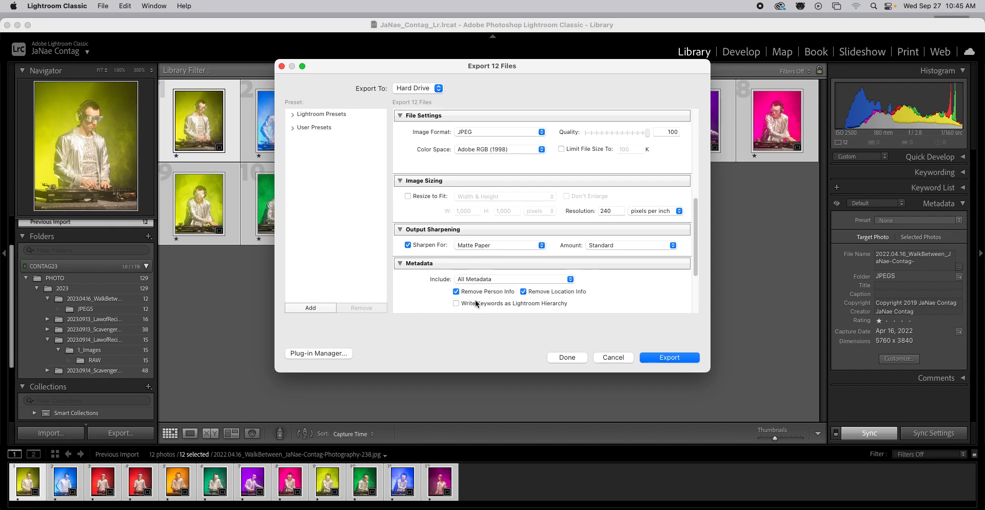
Export the twelve files, and switch to Finder to check the contents of the Print JPEGS1 folder
{"action": "scroll", "coordinate": [440, 286], "scroll_direction": "down", "scroll_amount": 2}
{"action": "scroll", "coordinate": [440, 286], "scroll_direction": "down", "scroll_amount": 2}
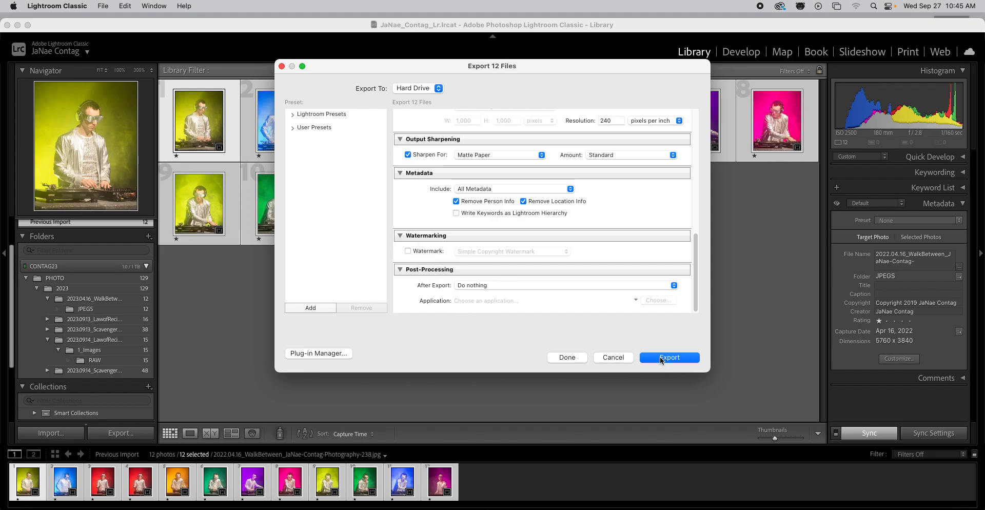
{"action": "left_click", "coordinate": [664, 358]}
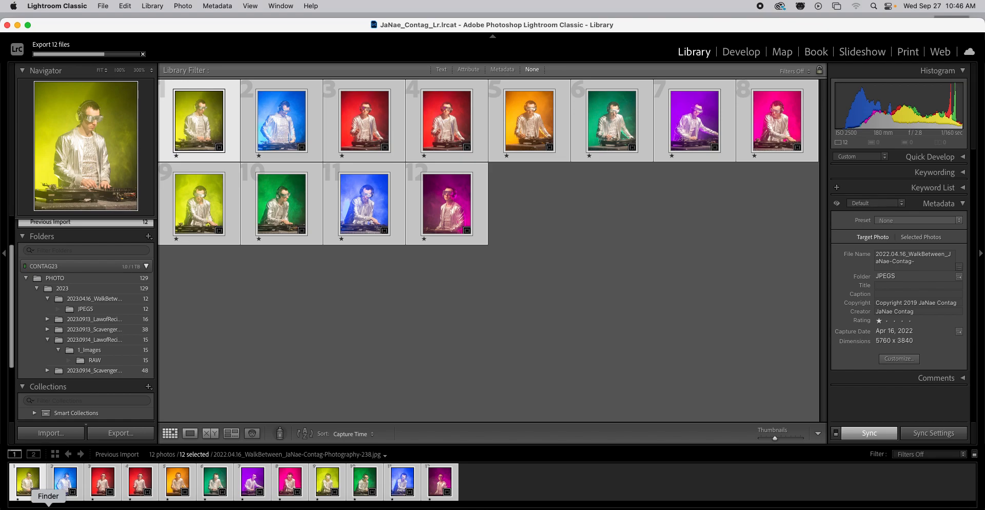
{"action": "left_click", "coordinate": [48, 507]}
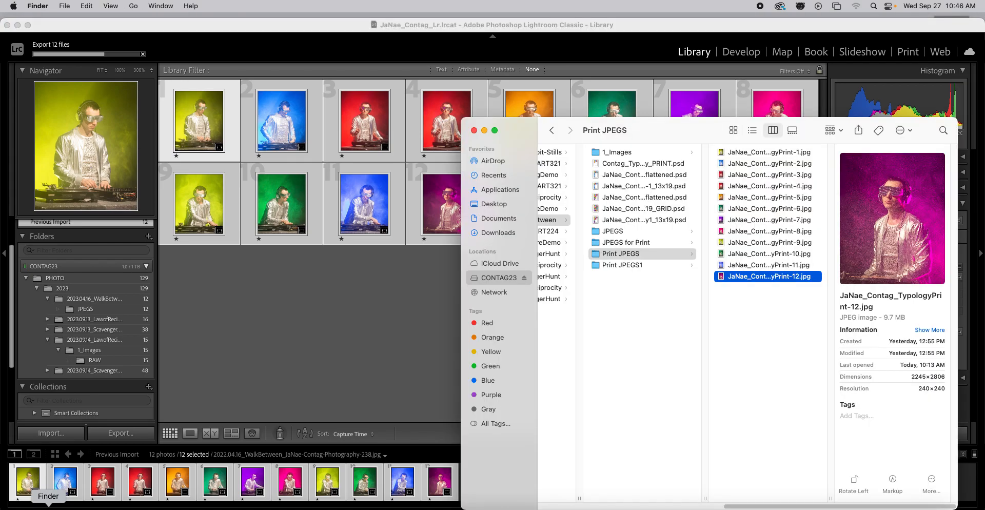
{"action": "left_click", "coordinate": [634, 269]}
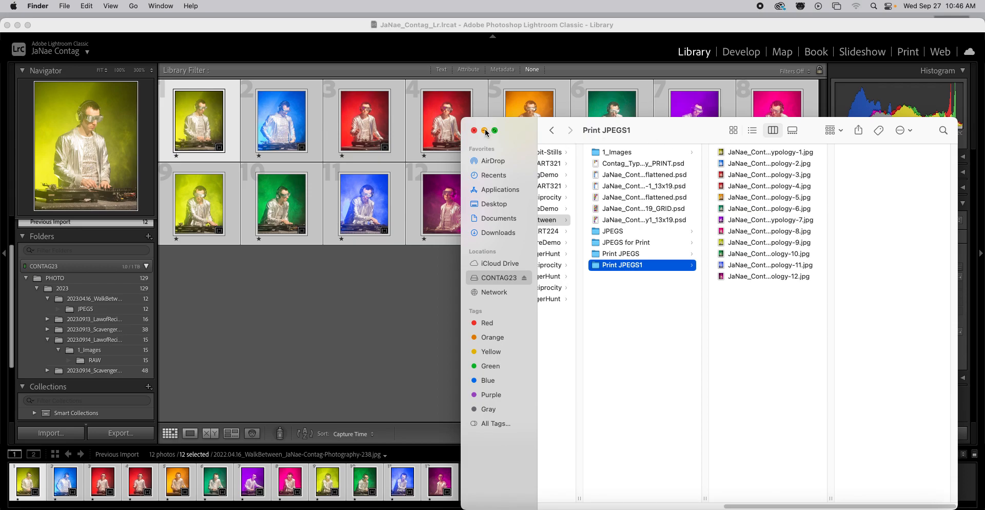
Minimize the Lightroom and Finder windows, switch to Photoshop, and look through the layers of the existing 13x19 grid document
{"action": "left_click", "coordinate": [18, 25]}
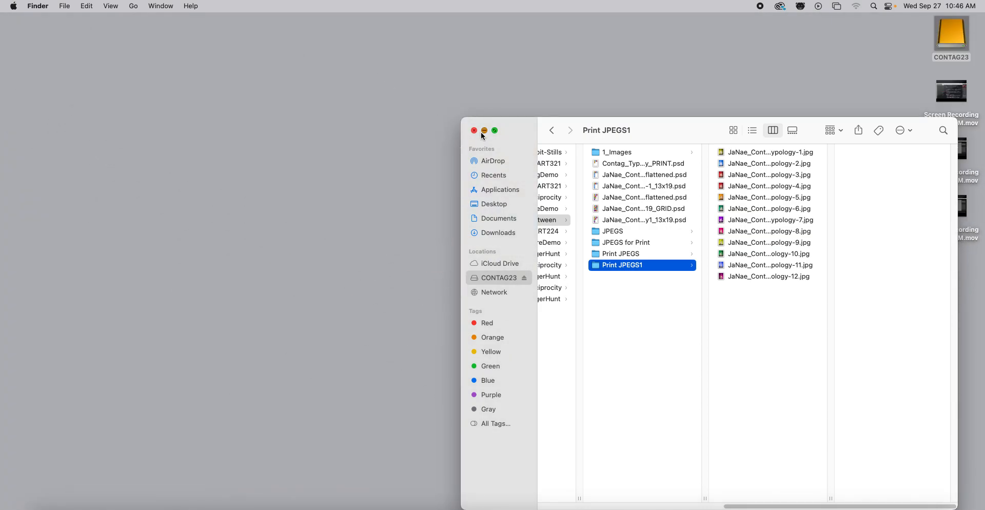
{"action": "left_click", "coordinate": [482, 132]}
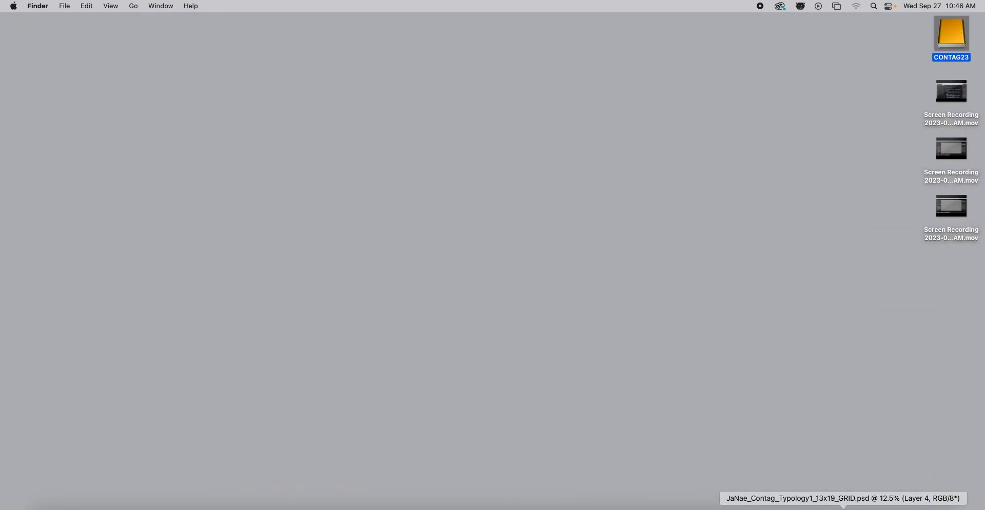
{"action": "left_click", "coordinate": [844, 507]}
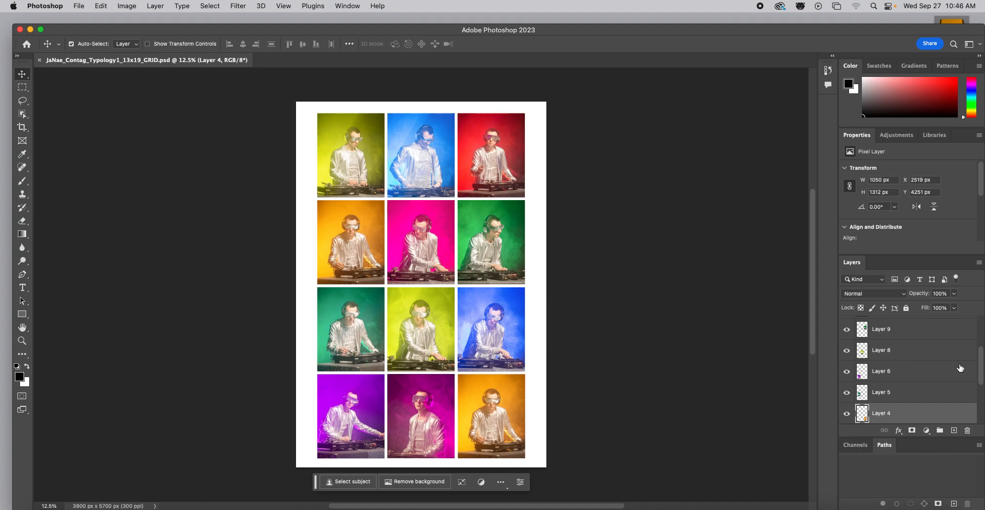
{"action": "scroll", "coordinate": [960, 368], "scroll_direction": "up", "scroll_amount": 4}
{"action": "scroll", "coordinate": [963, 371], "scroll_direction": "down", "scroll_amount": 8}
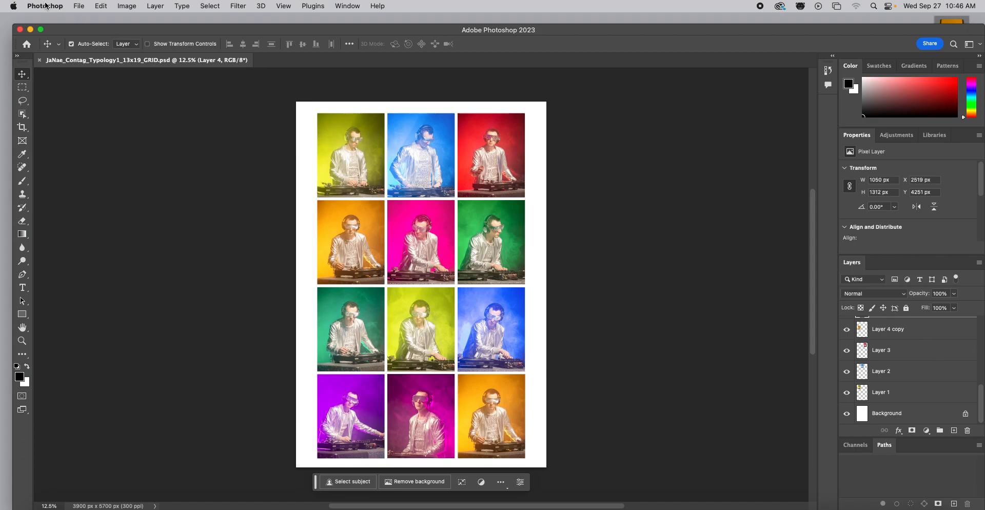
Start a new document named with the photographer's full name followed by _Typology_13x19
{"action": "left_click", "coordinate": [73, 5]}
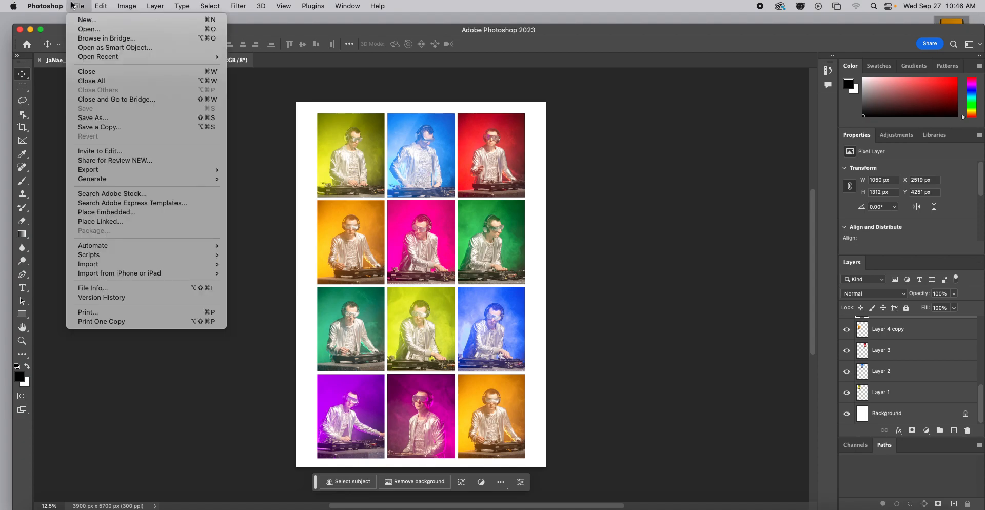
{"action": "left_click", "coordinate": [83, 25]}
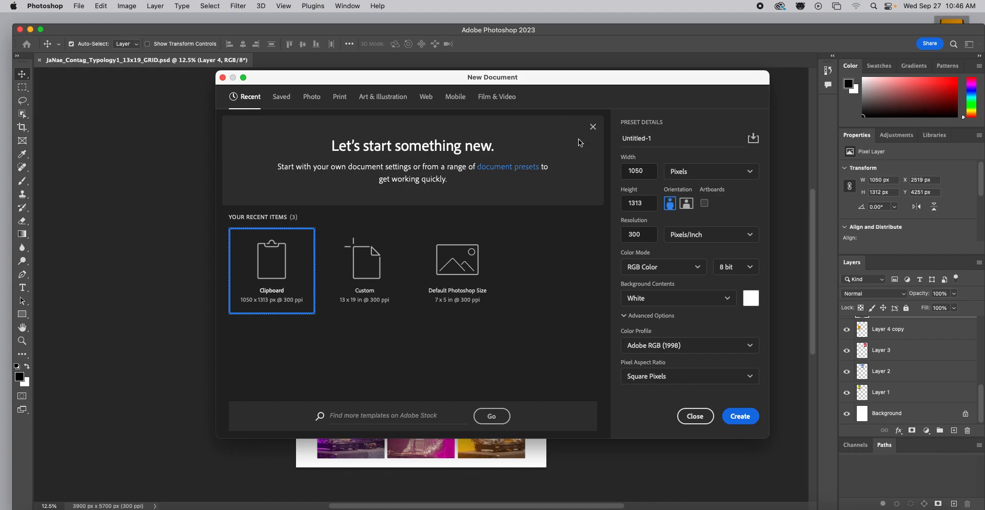
{"action": "left_click", "coordinate": [671, 141]}
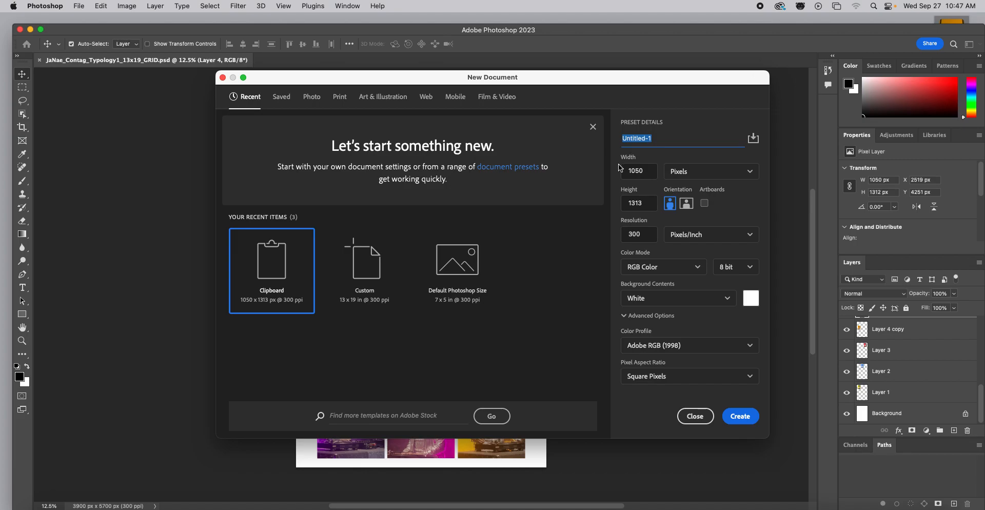
{"action": "type", "text": "JaNae_Contag_Typology_13x19"}
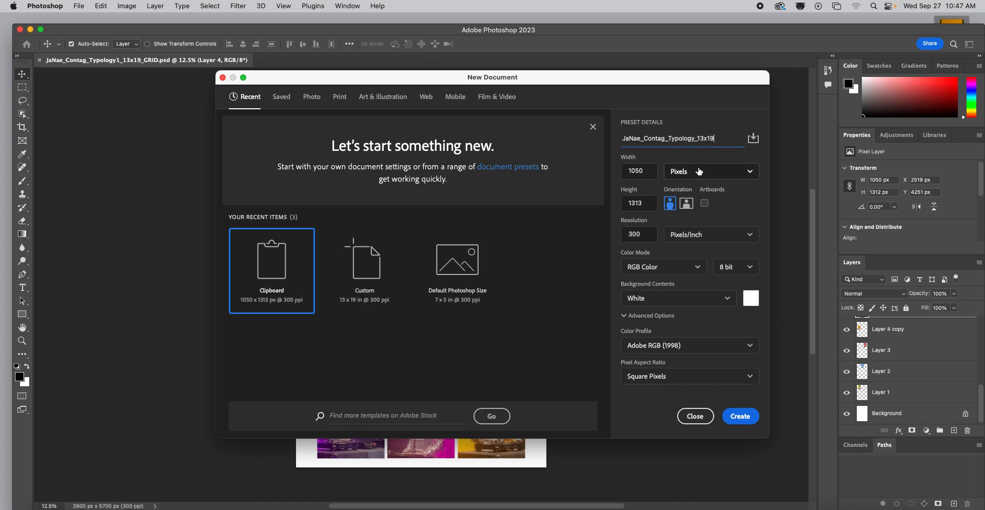
Set the new document's size to 13 inches wide by 19 inches high in portrait orientation
{"action": "left_click", "coordinate": [674, 174]}
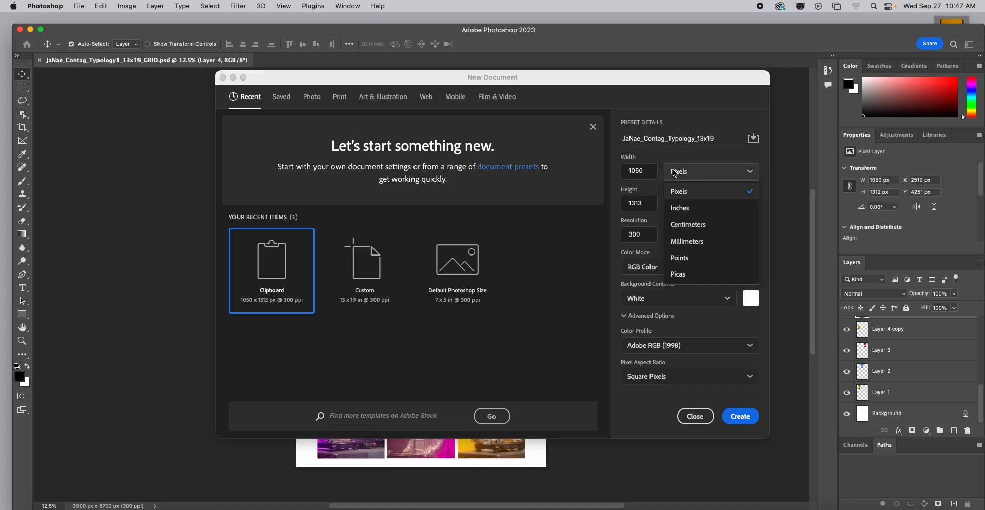
{"action": "left_click", "coordinate": [682, 207]}
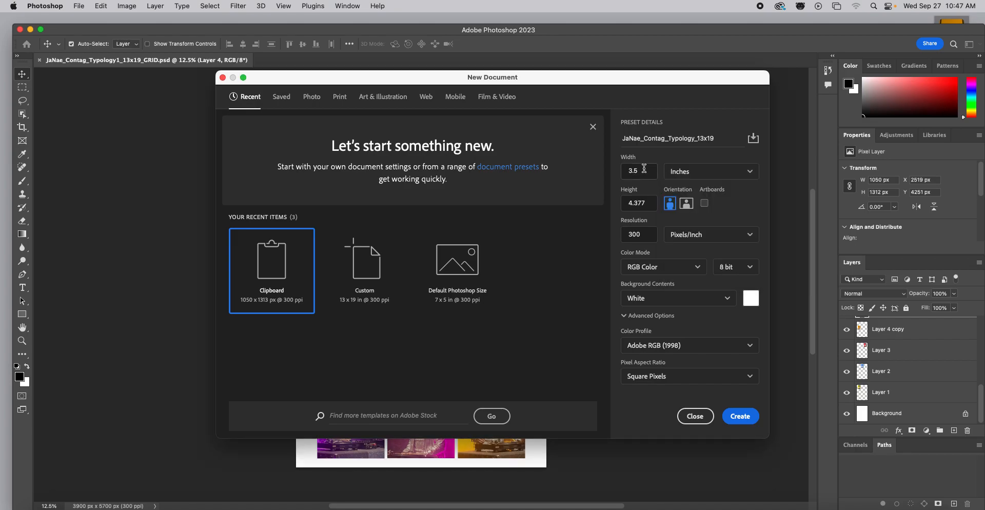
{"action": "left_click_drag", "start_coordinate": [645, 170], "coordinate": [619, 174]}
{"action": "type", "text": "1"}
{"action": "key", "text": "Tab"}
{"action": "type", "text": "19"}
{"action": "left_click", "coordinate": [672, 204]}
Choose RGB Color at 8 bit with the Adobe RGB (1998) color profile, and create the document
{"action": "left_click", "coordinate": [633, 268]}
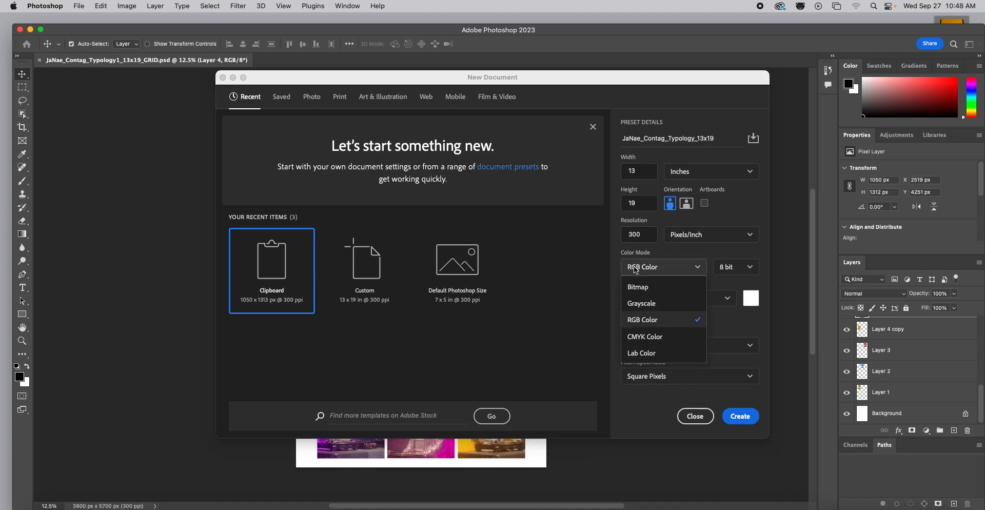
{"action": "left_click", "coordinate": [641, 319]}
{"action": "left_click", "coordinate": [745, 267]}
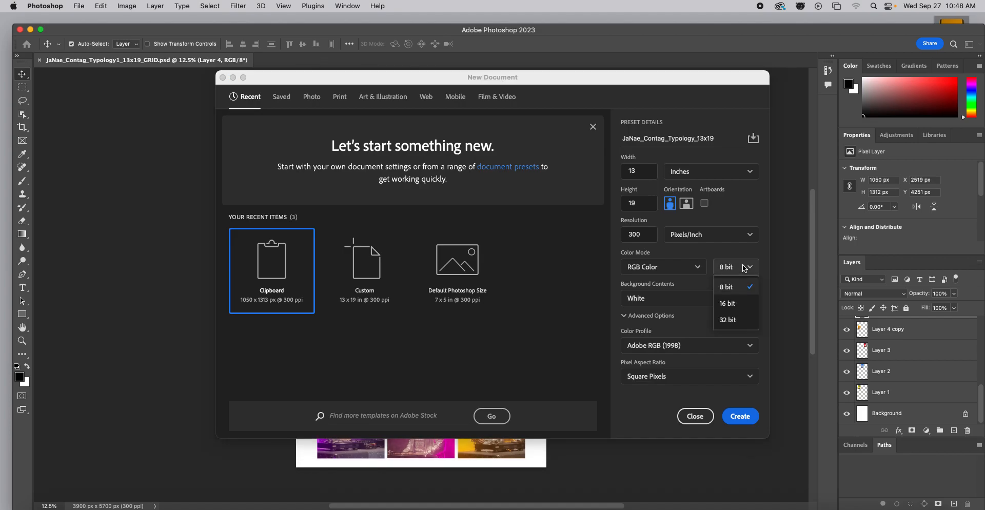
{"action": "left_click", "coordinate": [745, 267]}
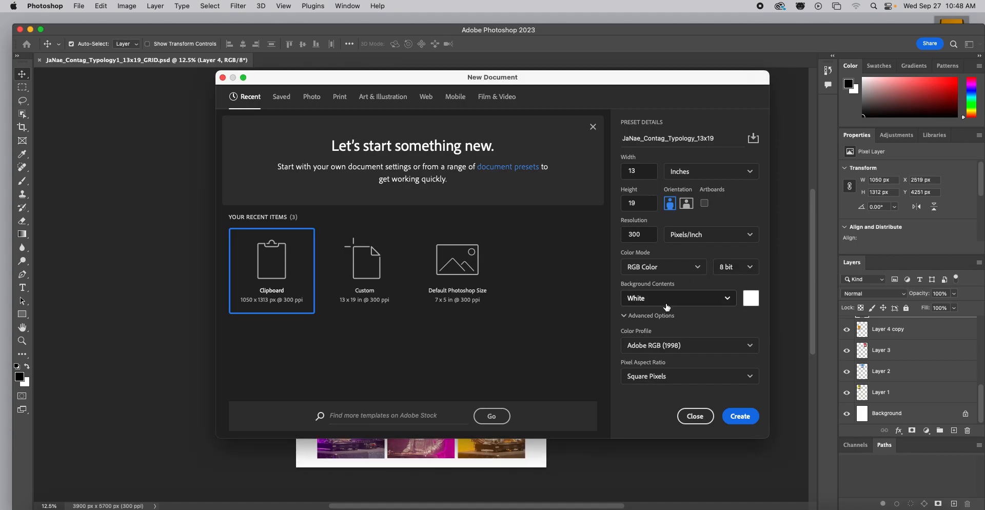
{"action": "left_click", "coordinate": [694, 346]}
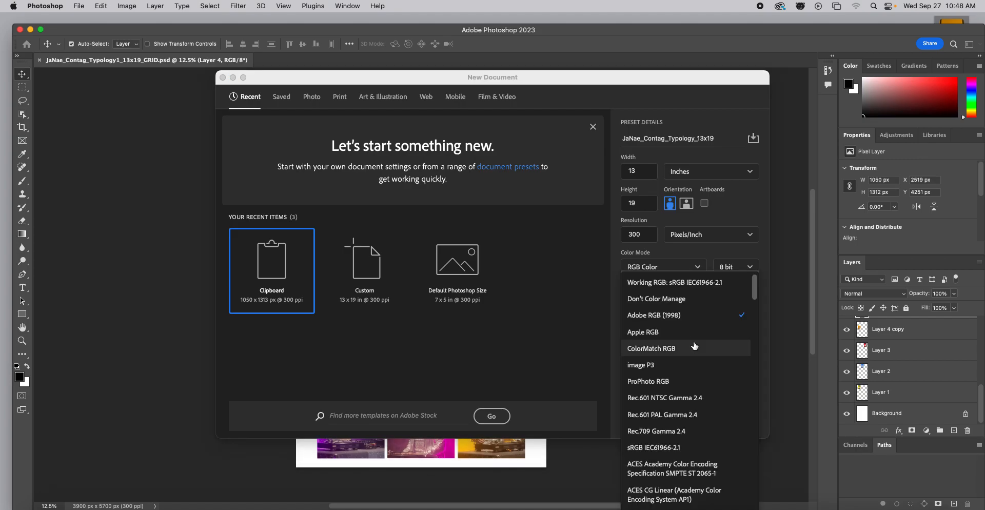
{"action": "left_click", "coordinate": [658, 316]}
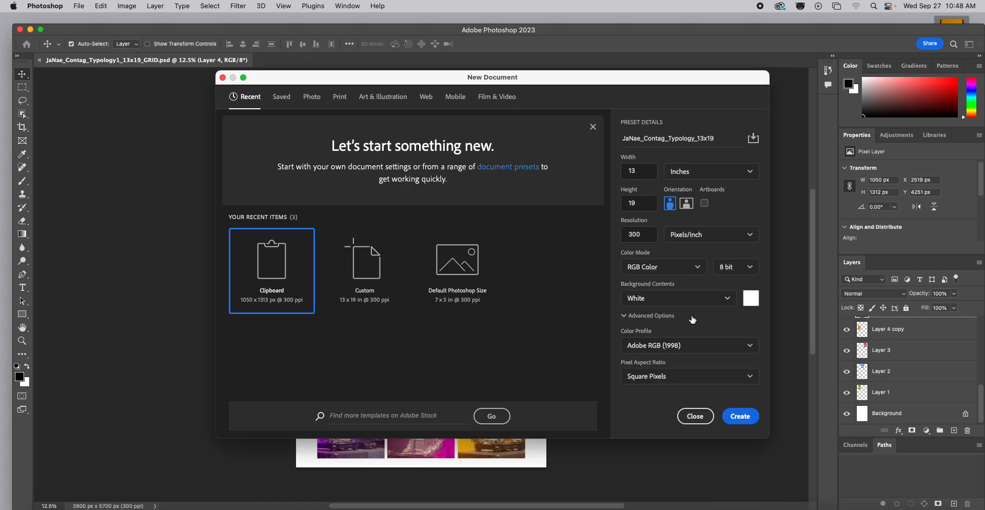
{"action": "left_click", "coordinate": [740, 416]}
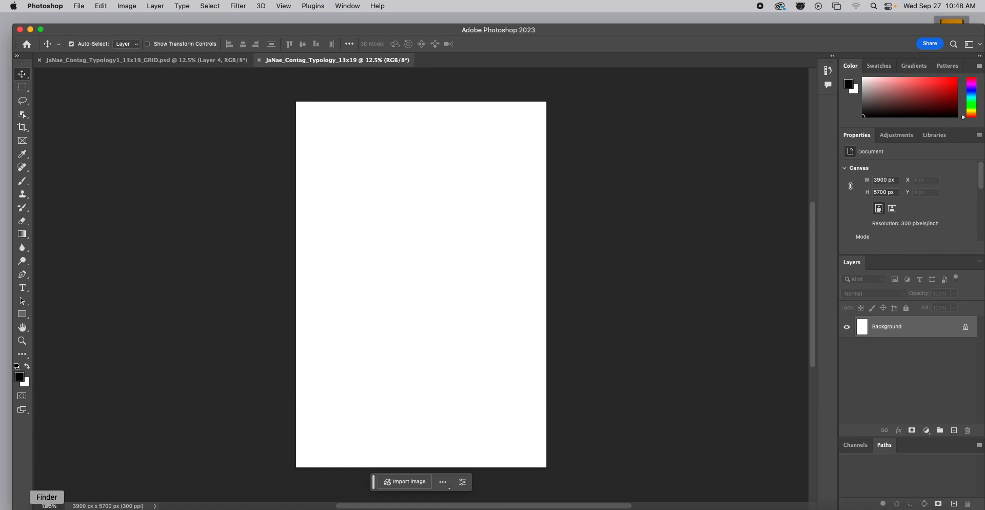
Switch to Finder and open the first exported photo, Typology-1.jpg from the Print JPEGS1 folder, in Photoshop
{"action": "left_click", "coordinate": [44, 506]}
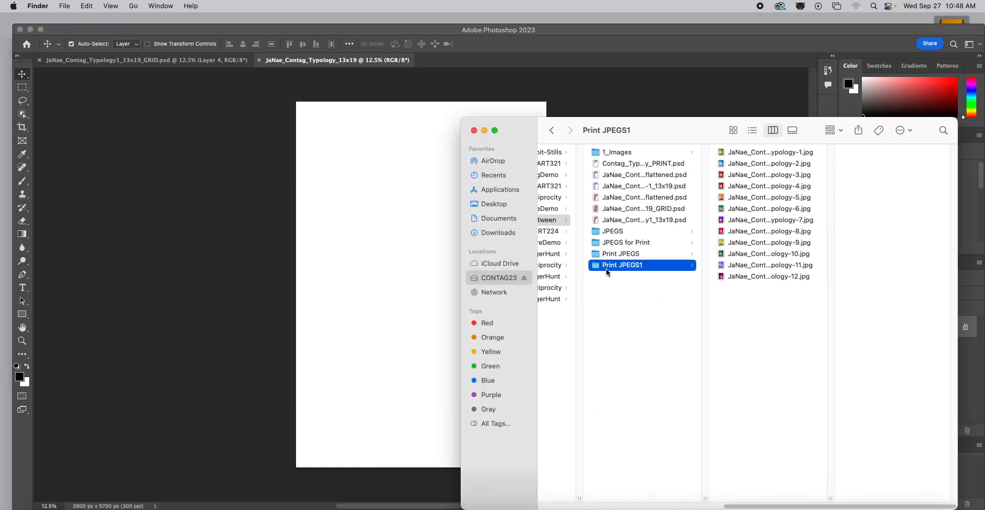
{"action": "left_click", "coordinate": [751, 153]}
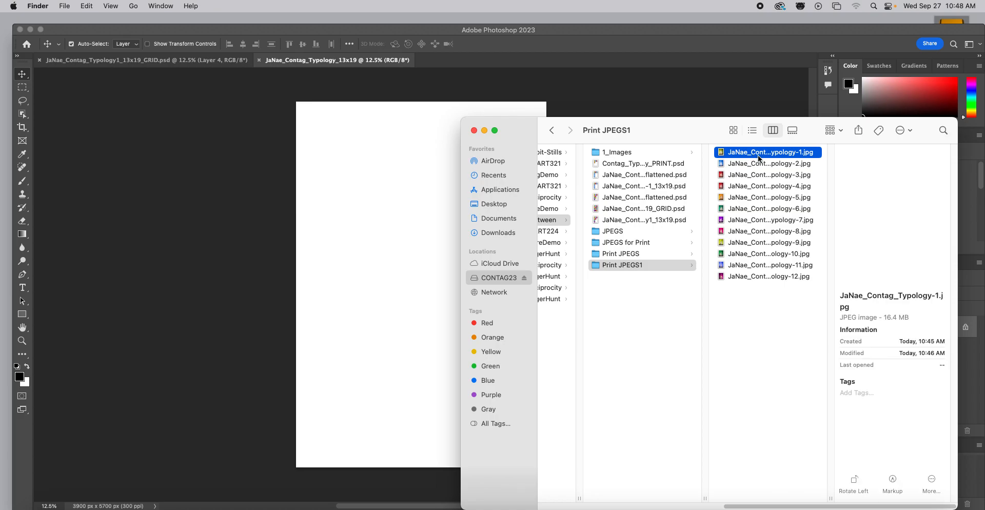
{"action": "right_click", "coordinate": [751, 152]}
{"action": "left_click", "coordinate": [654, 132]}
{"action": "left_click_drag", "start_coordinate": [685, 134], "coordinate": [744, 71]}
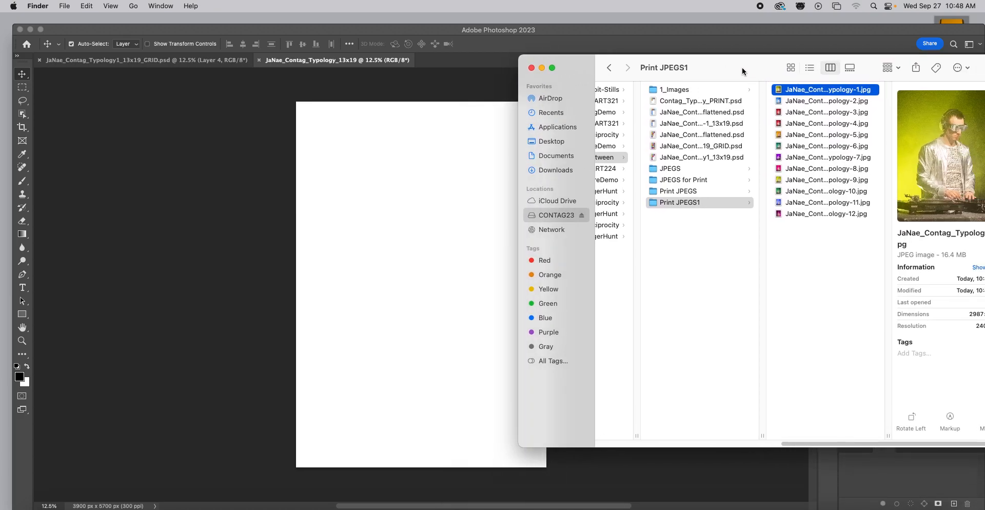
{"action": "right_click", "coordinate": [816, 93]}
{"action": "mouse_move", "coordinate": [838, 111]}
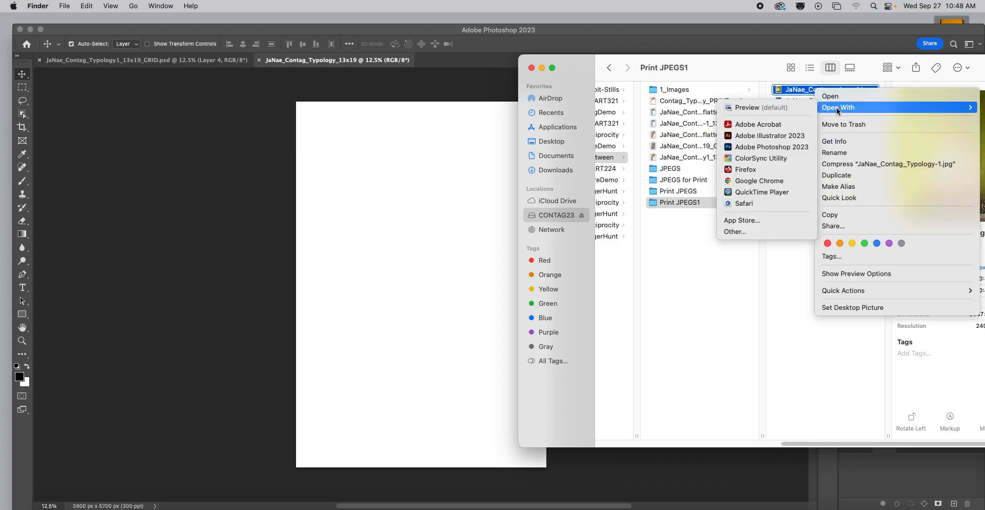
{"action": "left_click", "coordinate": [801, 94]}
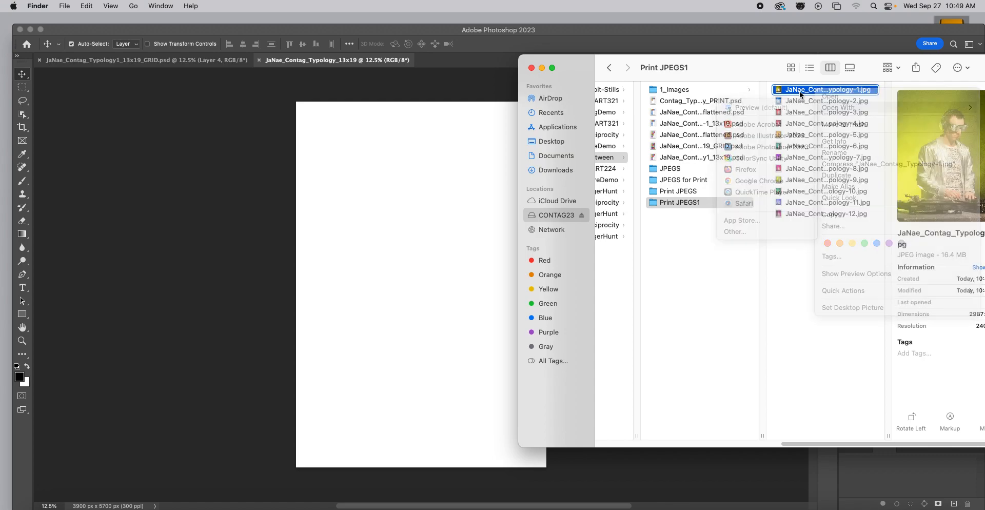
{"action": "left_click_drag", "start_coordinate": [813, 93], "coordinate": [563, 507]}
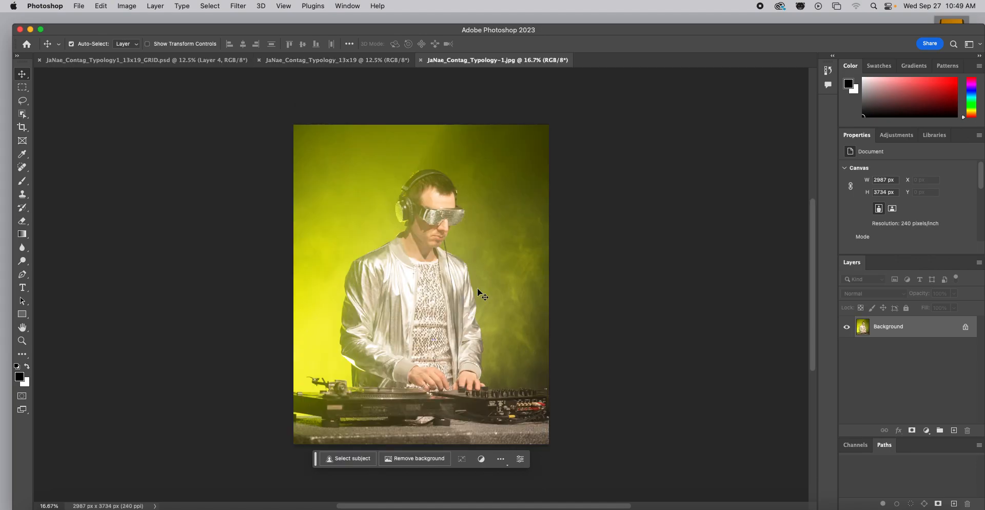
Resize the first photo to 3.5 inches wide at a resolution of 300 pixels/inch
{"action": "left_click", "coordinate": [127, 5]}
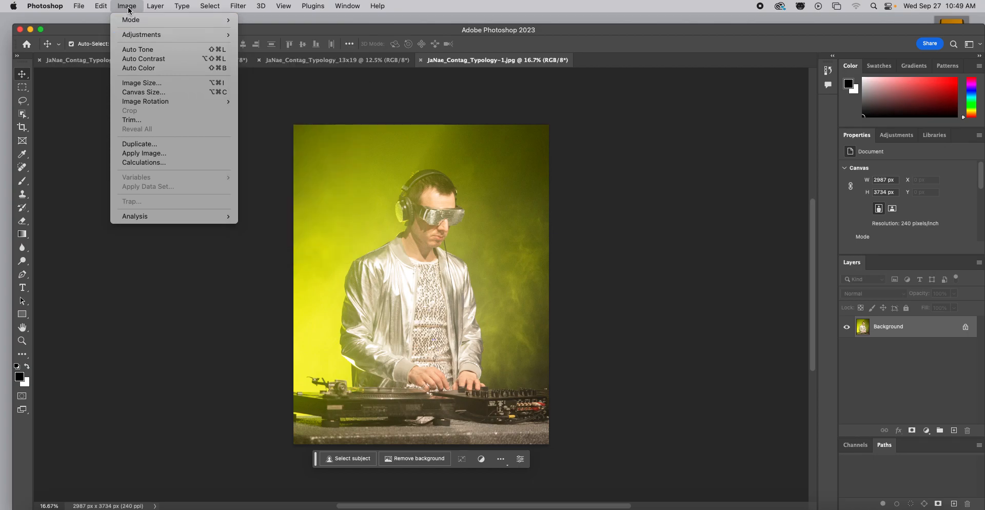
{"action": "left_click", "coordinate": [141, 82]}
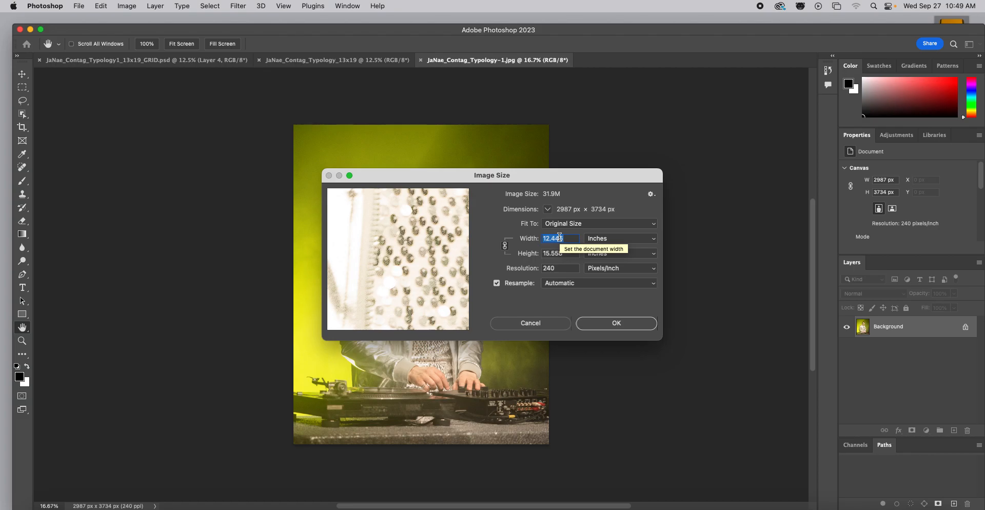
{"action": "type", "text": "3.5"}
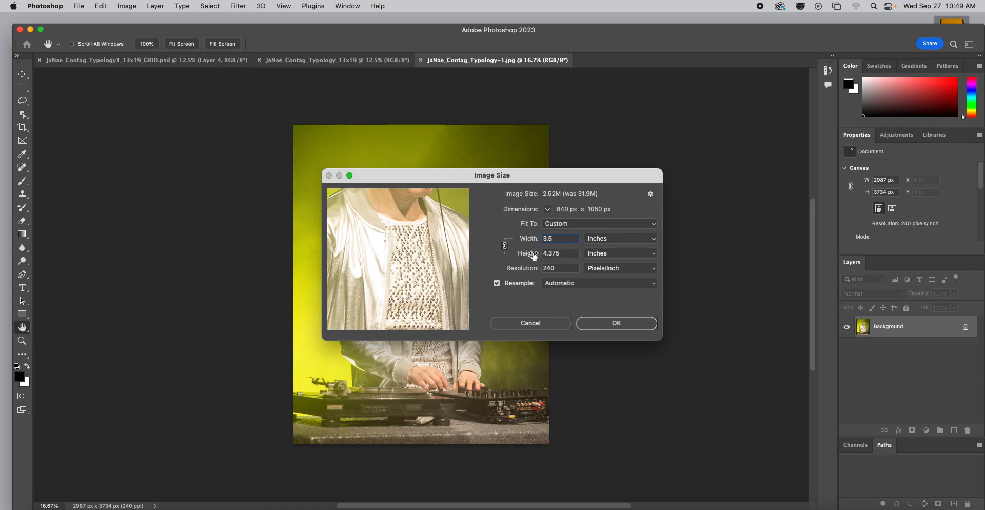
{"action": "left_click_drag", "start_coordinate": [560, 265], "coordinate": [509, 264]}
{"action": "type", "text": "300"}
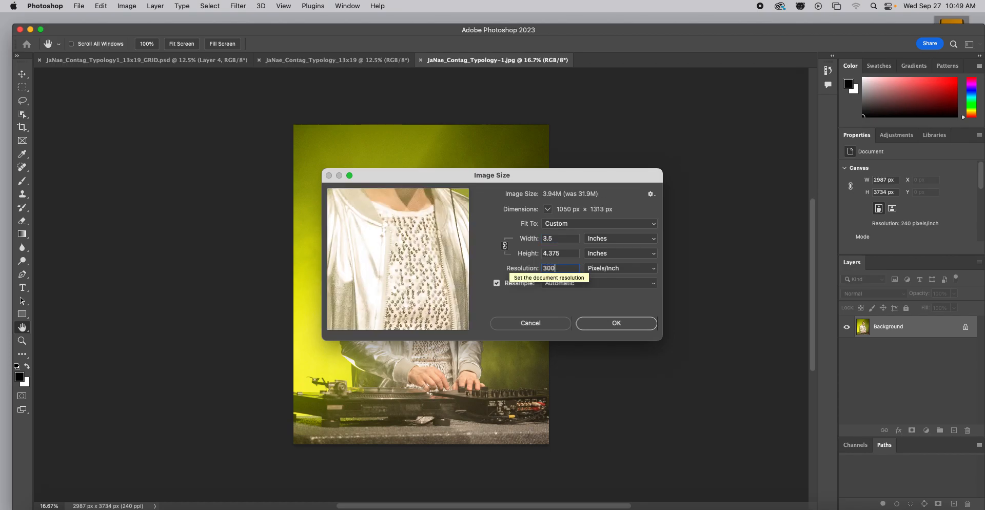
{"action": "key", "text": "Return"}
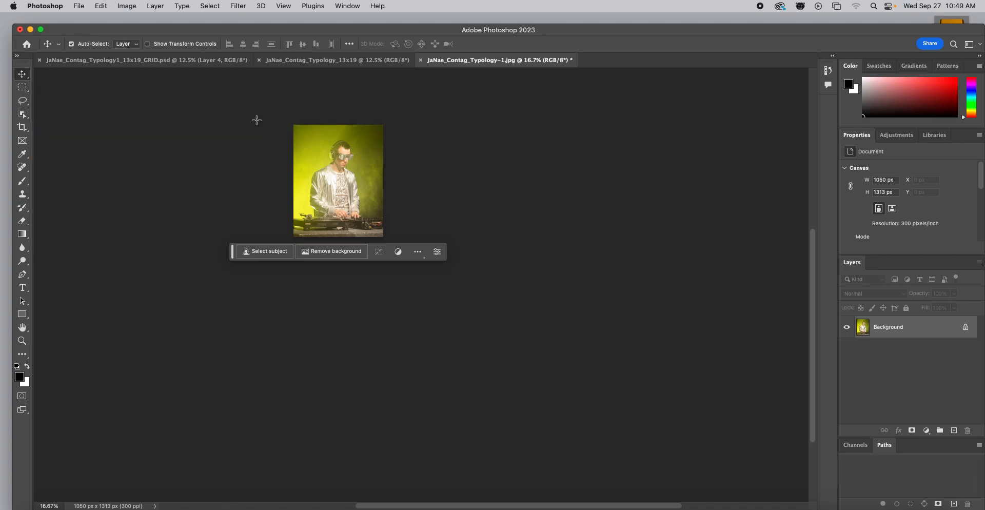
Select the whole resized photo with the Rectangular Marquee tool, copy it, and paste it into the blank 13x19 document
{"action": "key", "text": "m"}
{"action": "left_click_drag", "start_coordinate": [284, 110], "coordinate": [393, 268]}
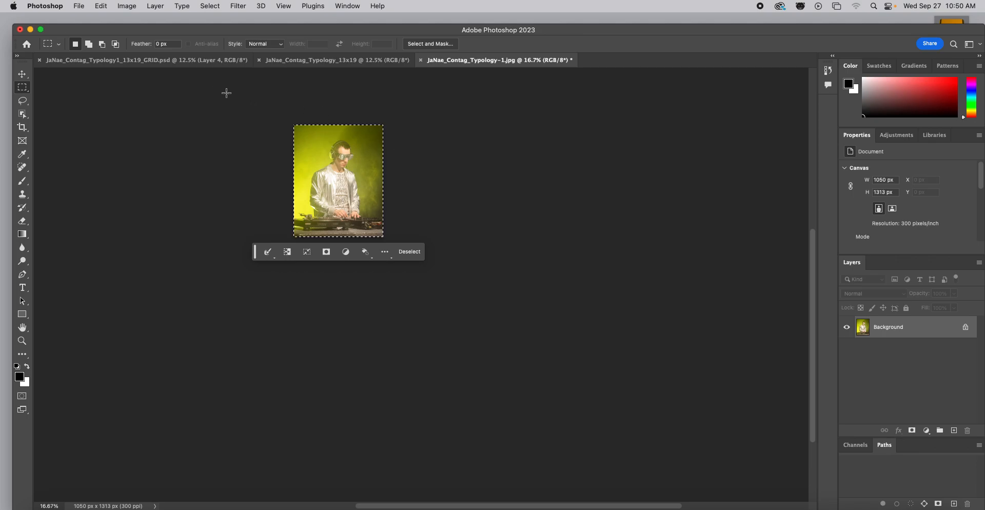
{"action": "left_click", "coordinate": [99, 66]}
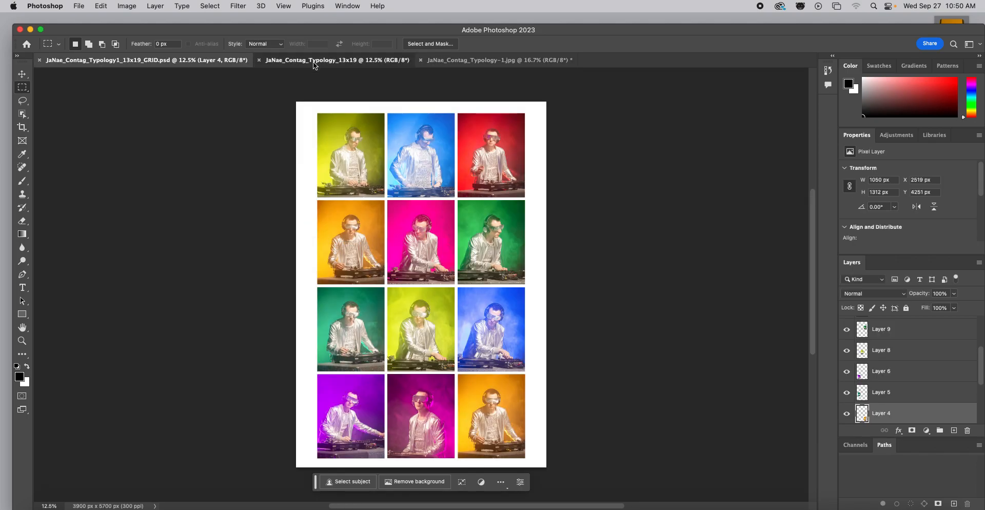
{"action": "left_click", "coordinate": [314, 63]}
{"action": "key", "text": "super+v"}
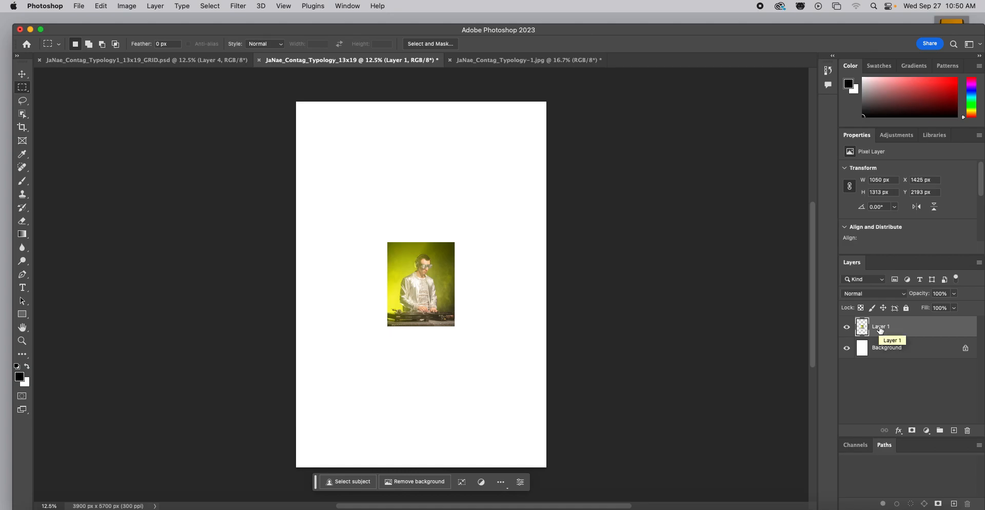
Rename the pasted layer as yellow and move its photo to the page's upper-left corner, at about X 163 px, Y 157 px
{"action": "double_click", "coordinate": [880, 329]}
{"action": "type", "text": "yellow"}
{"action": "key", "text": "Return"}
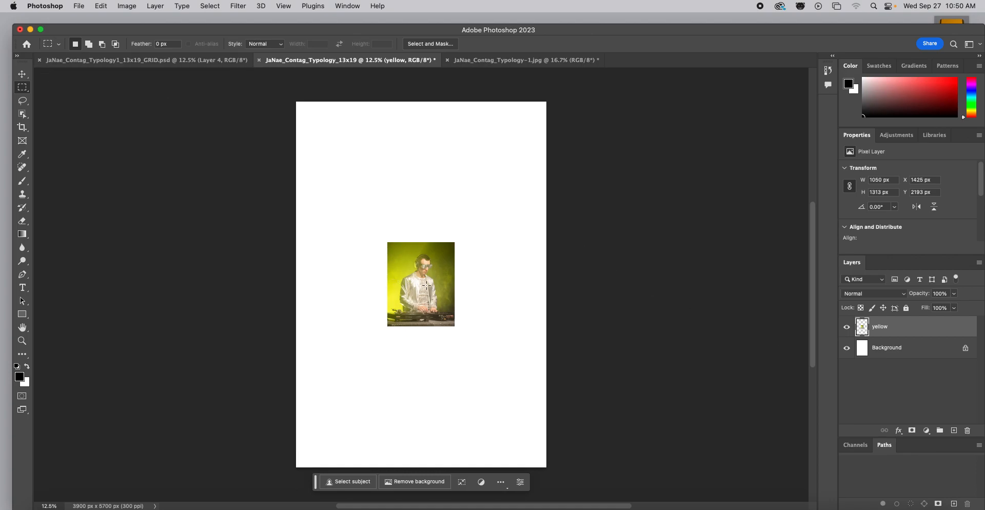
{"action": "left_click", "coordinate": [23, 76]}
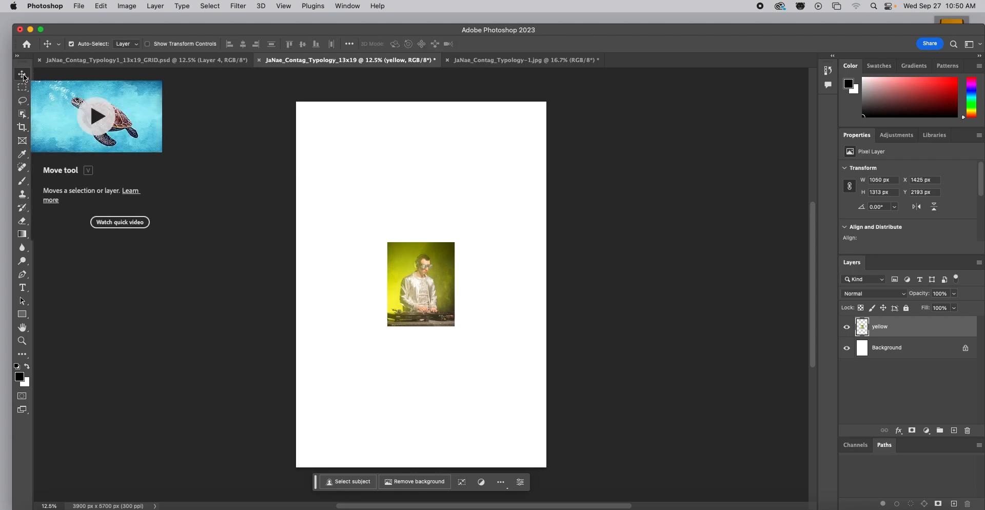
{"action": "left_click_drag", "start_coordinate": [416, 292], "coordinate": [336, 163]}
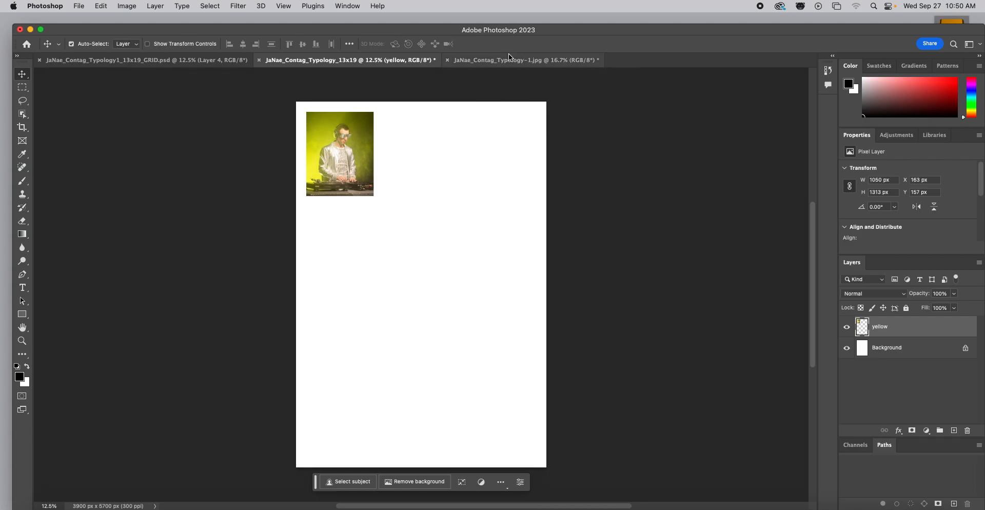
Return to the resized first photo, Typology-1.jpg, and close it without saving the changes
{"action": "left_click", "coordinate": [486, 64]}
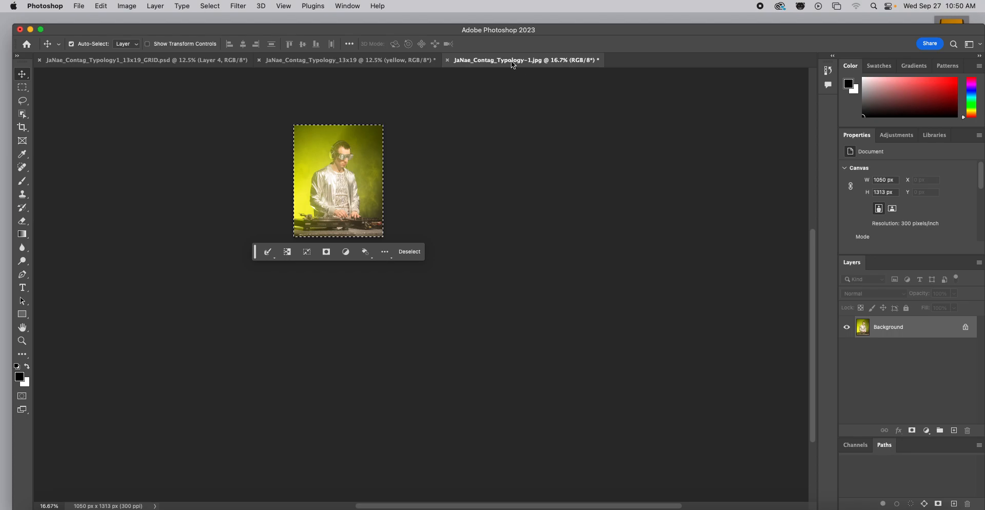
{"action": "left_click", "coordinate": [448, 61]}
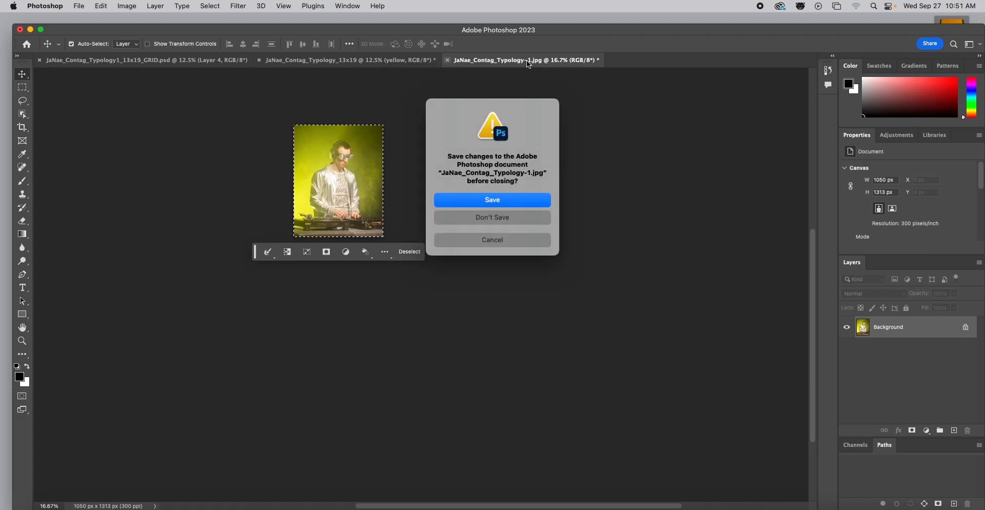
{"action": "left_click", "coordinate": [516, 220]}
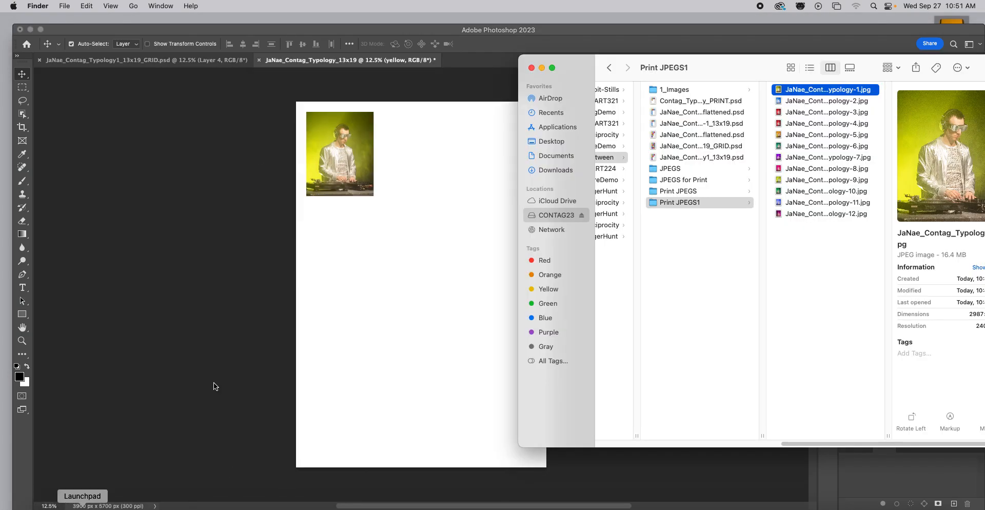
Switch to Finder and open the second exported photo, Typology-2.jpg from the Print JPEGS1 folder, in Photoshop
{"action": "left_click", "coordinate": [47, 505]}
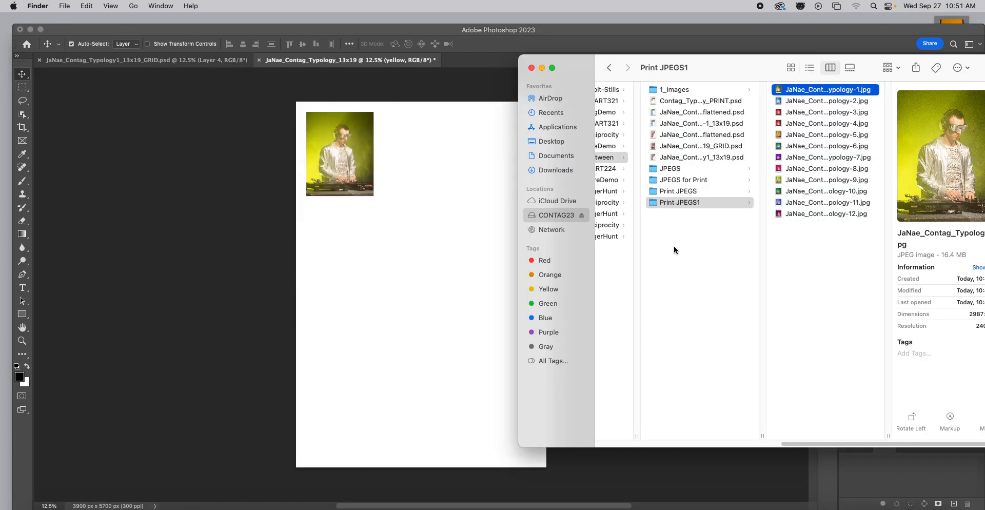
{"action": "left_click", "coordinate": [816, 102]}
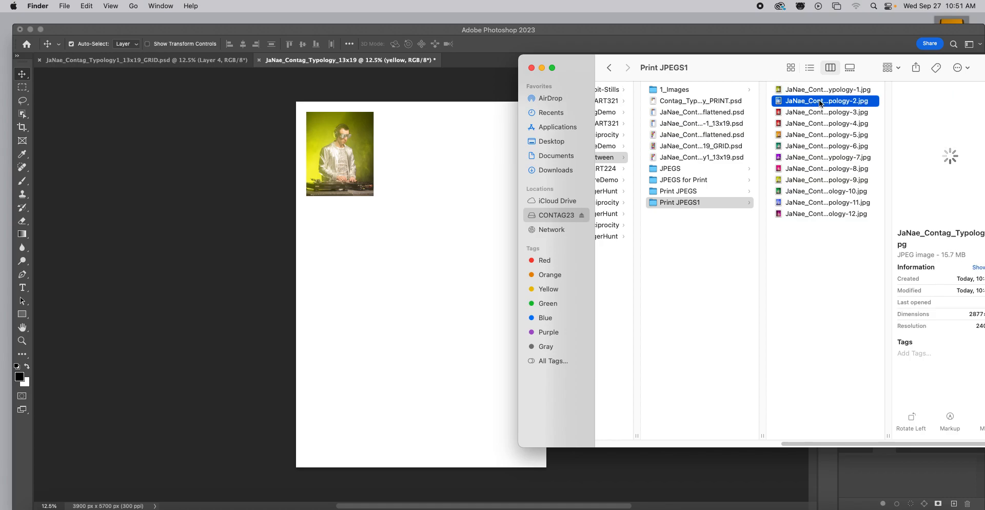
{"action": "left_click_drag", "start_coordinate": [820, 102], "coordinate": [563, 509]}
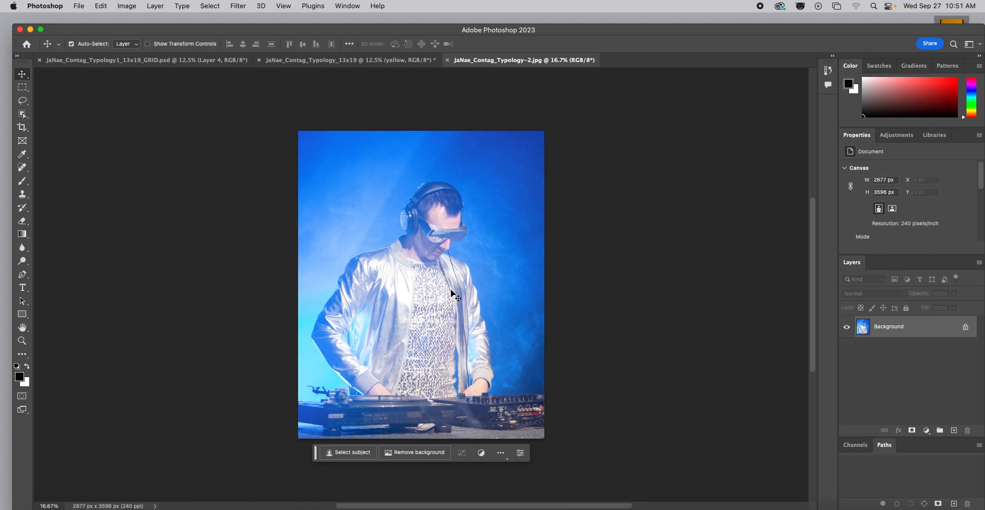
Resize the blue Typology-2 photo to 3.5 inches wide at a resolution of 300 pixels/inch
{"action": "left_click", "coordinate": [126, 7]}
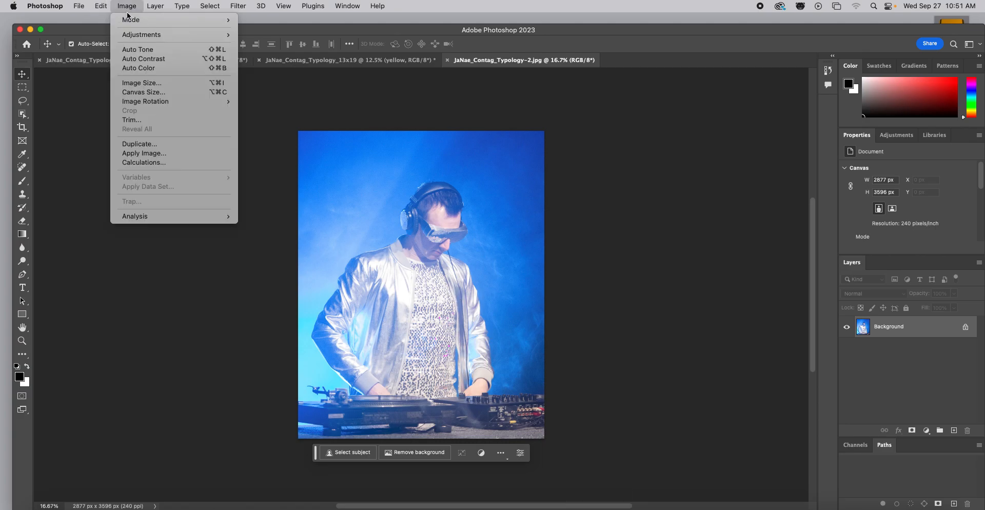
{"action": "left_click", "coordinate": [137, 83]}
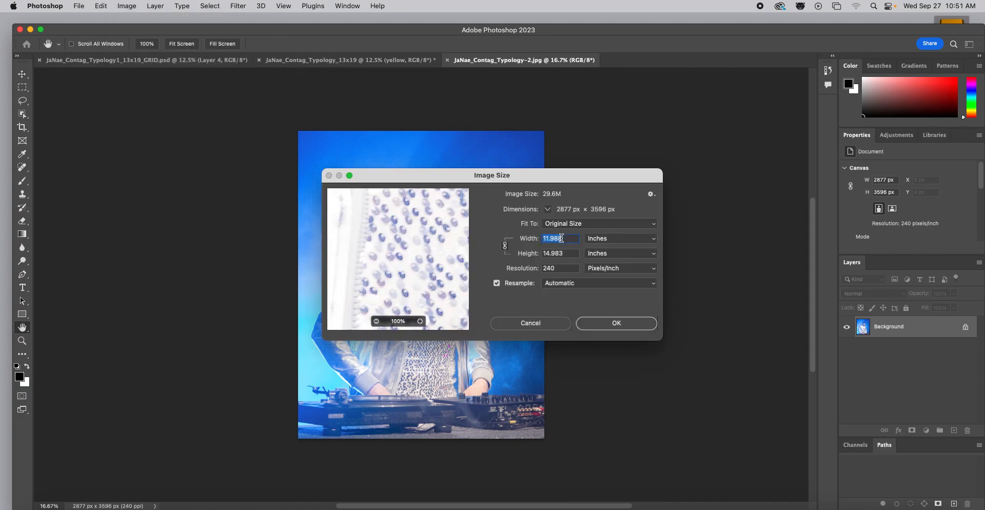
{"action": "type", "text": "3.5"}
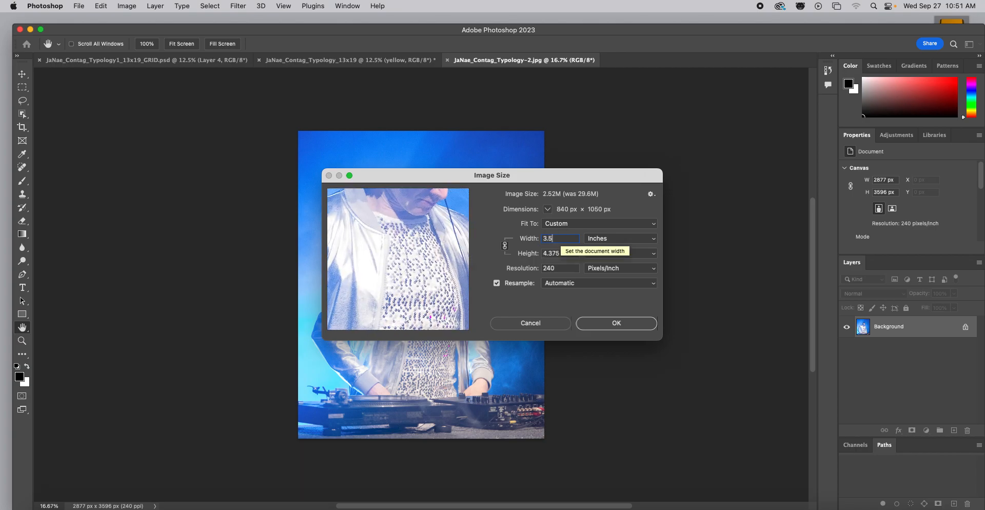
{"action": "left_click", "coordinate": [539, 271]}
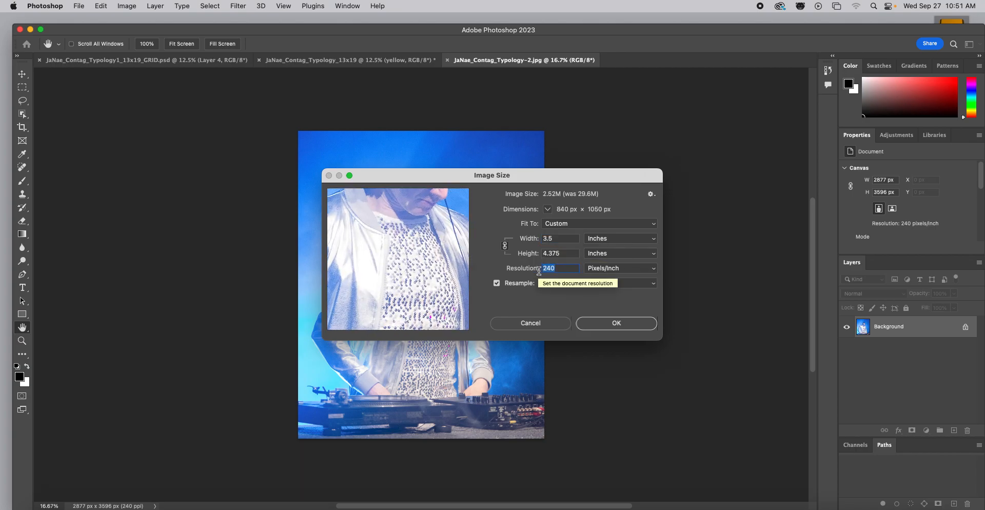
{"action": "type", "text": "300"}
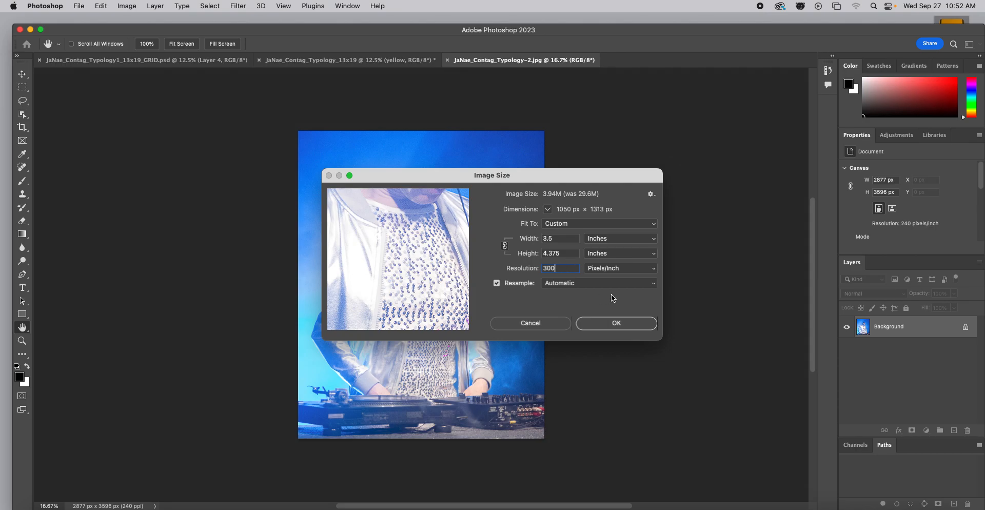
{"action": "left_click", "coordinate": [631, 327]}
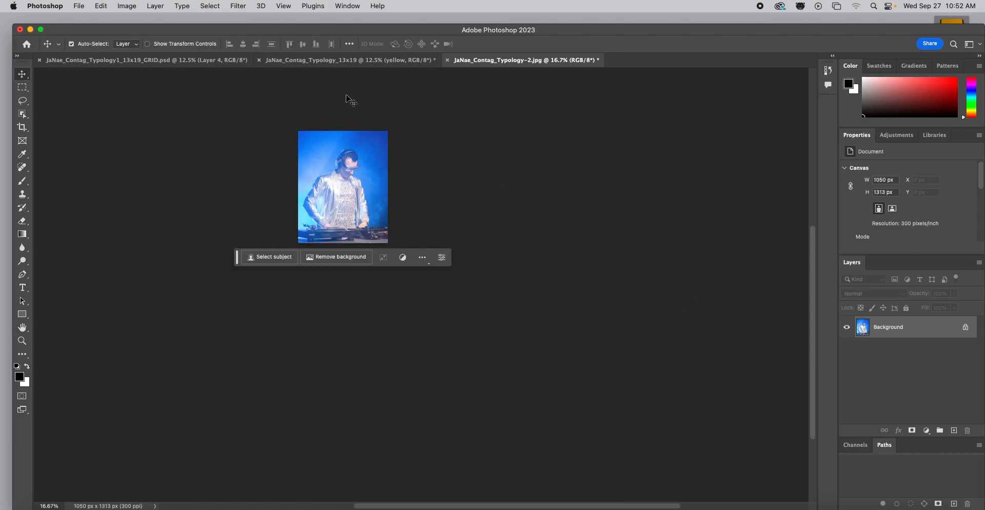
Select the whole resized blue photo with the Rectangular Marquee tool, copy it, and paste it into the 13x19 document
{"action": "key", "text": "m"}
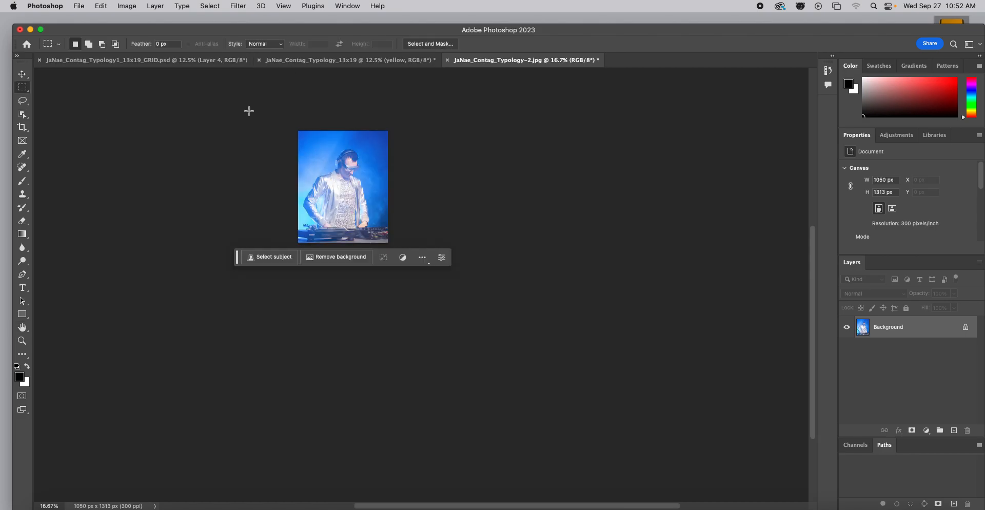
{"action": "left_click_drag", "start_coordinate": [263, 92], "coordinate": [463, 264]}
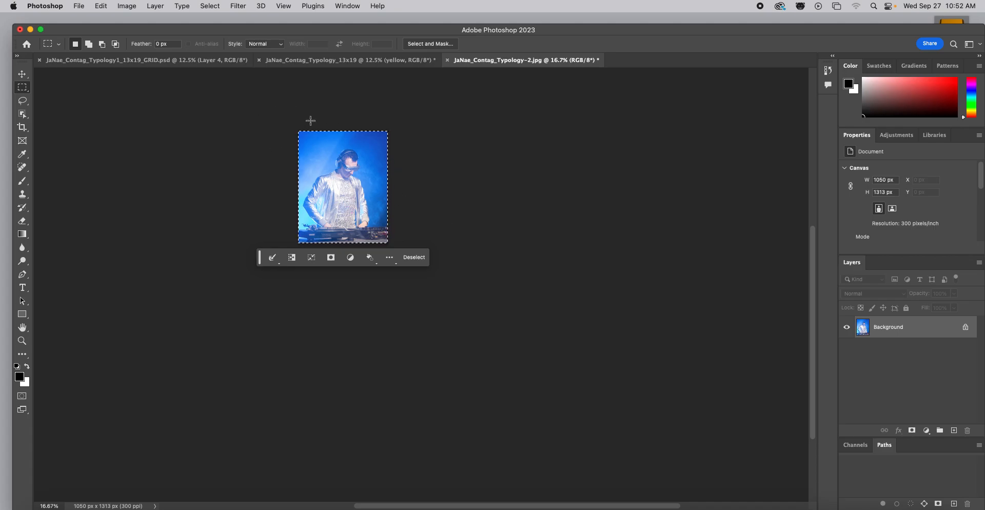
{"action": "left_click", "coordinate": [343, 59]}
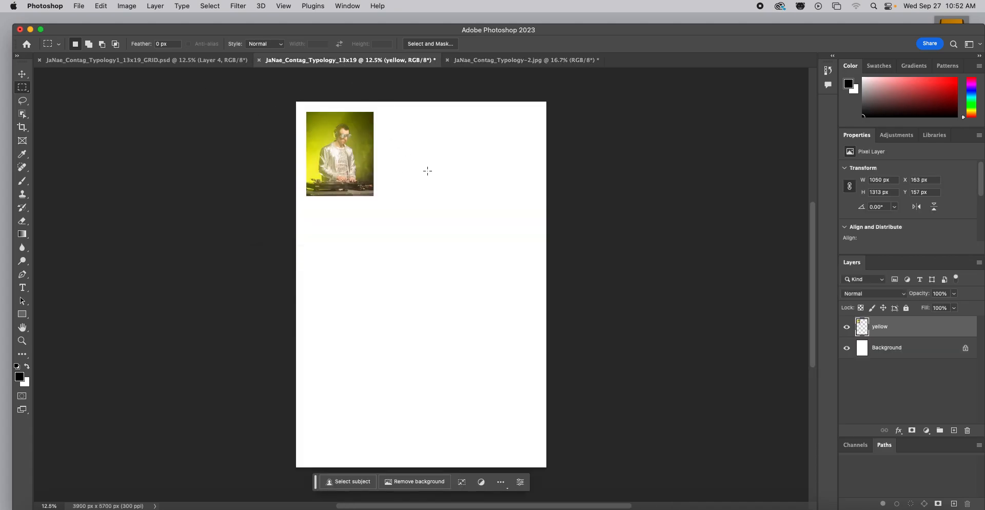
{"action": "key", "text": "super+v"}
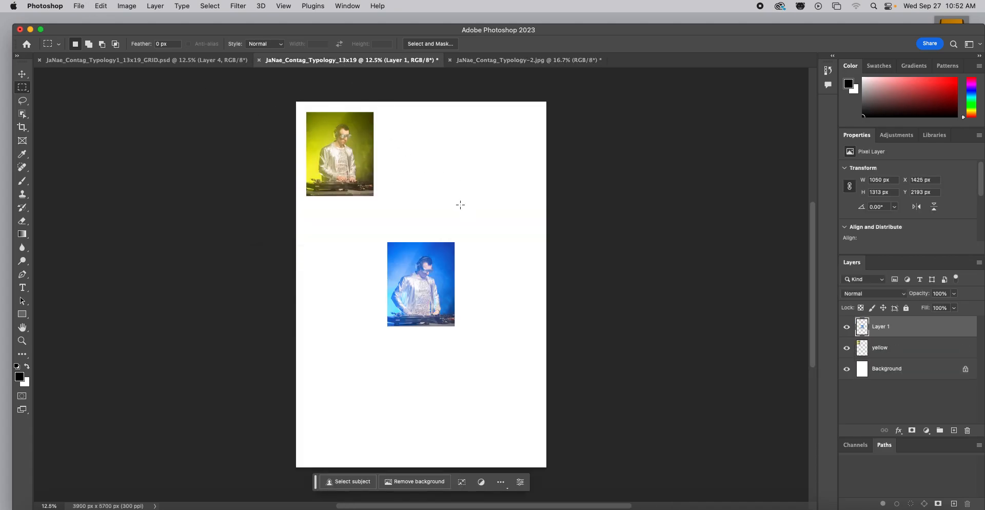
Move the pasted blue photo beside the yellow one, aligned with its top edge at about X 1291 px, Y 157 px
{"action": "left_click", "coordinate": [23, 75]}
{"action": "left_click_drag", "start_coordinate": [420, 296], "coordinate": [410, 165]}
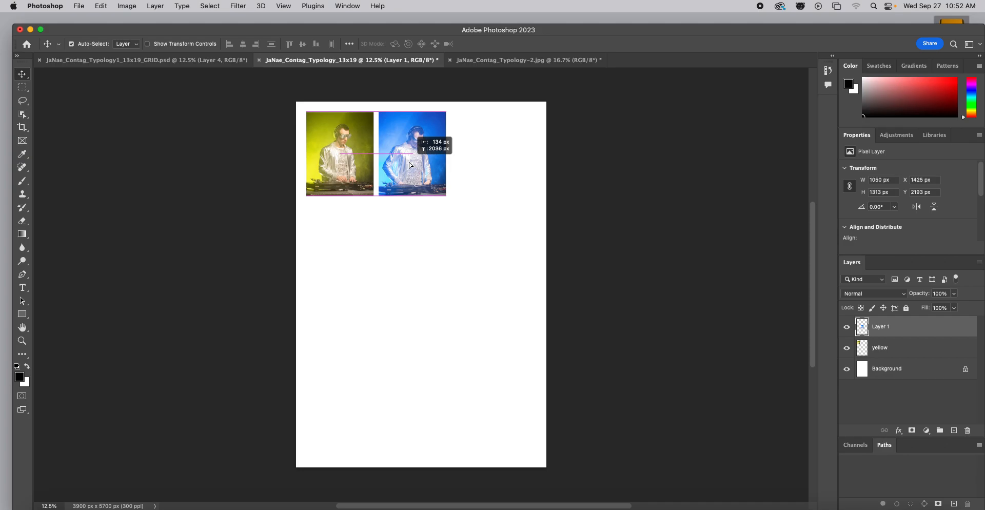
{"action": "left_click_drag", "start_coordinate": [410, 165], "coordinate": [409, 166]}
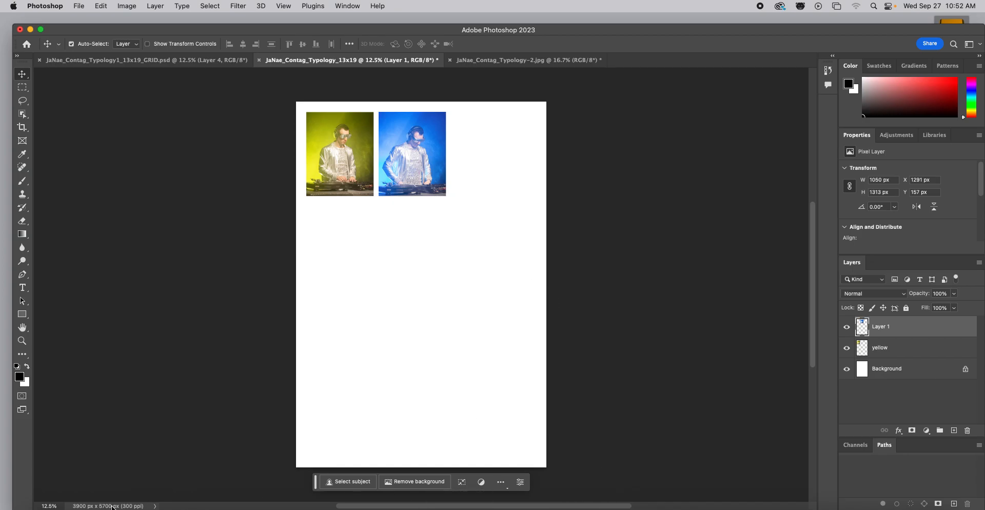
Switch to Finder and open the third exported photo, Typology-3.jpg from the Print JPEGS1 folder, in Photoshop
{"action": "left_click", "coordinate": [50, 508]}
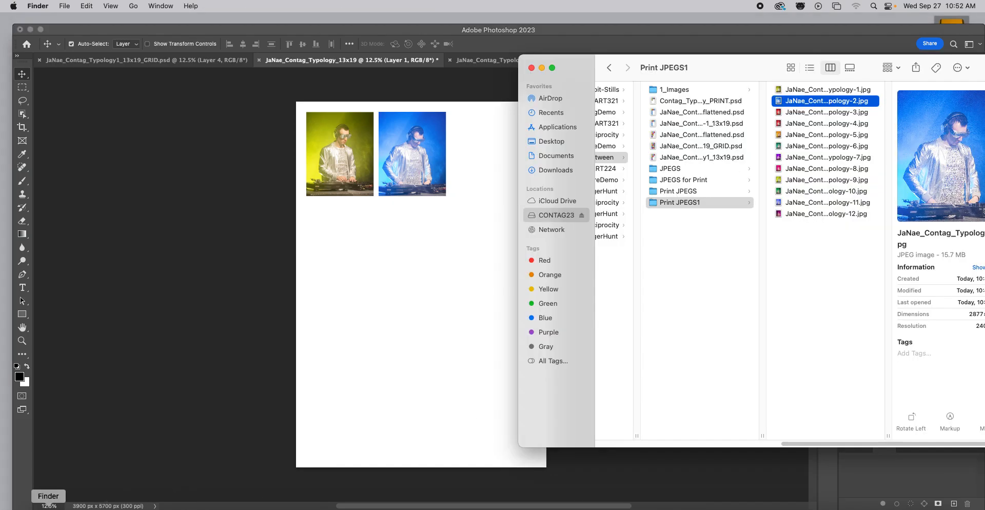
{"action": "left_click", "coordinate": [800, 113]}
{"action": "left_click_drag", "start_coordinate": [837, 116], "coordinate": [562, 507]}
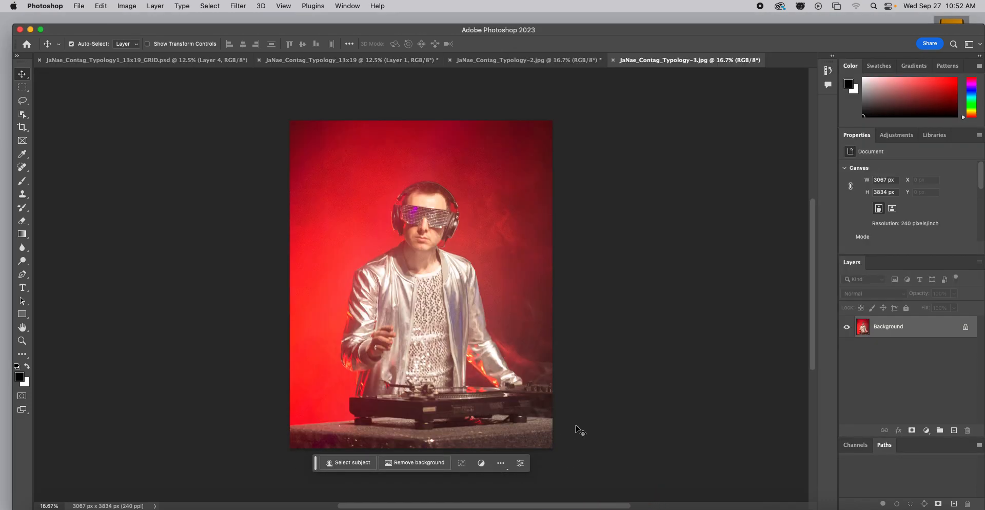
Resize the red Typology-3 photo to 3.5 inches wide at a resolution of 300 pixels/inch
{"action": "left_click", "coordinate": [134, 7]}
{"action": "left_click", "coordinate": [137, 83]}
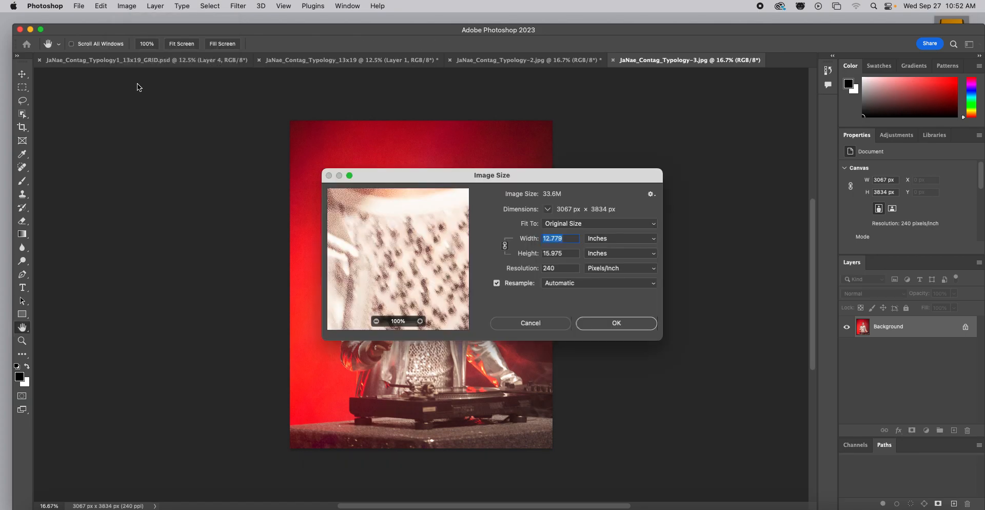
{"action": "type", "text": "3.5"}
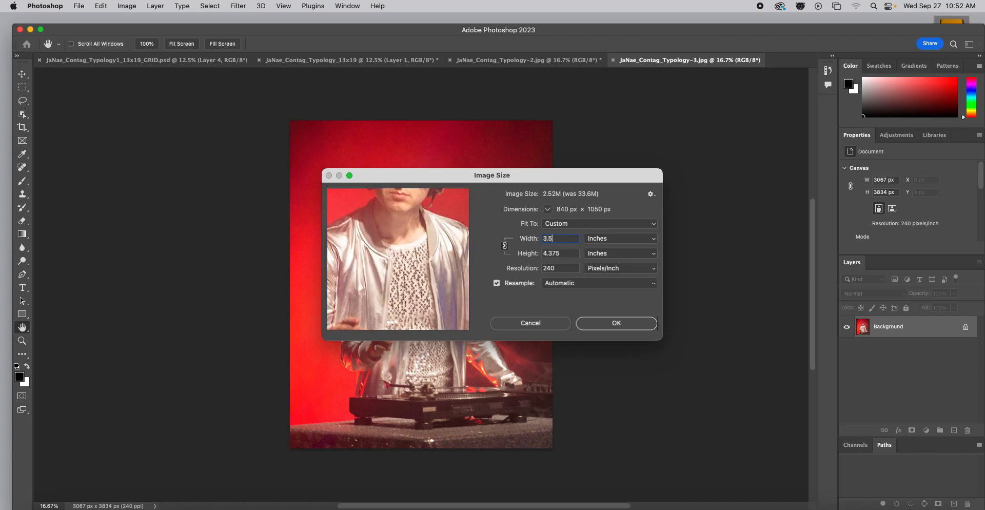
{"action": "left_click", "coordinate": [526, 270]}
{"action": "type", "text": "300"}
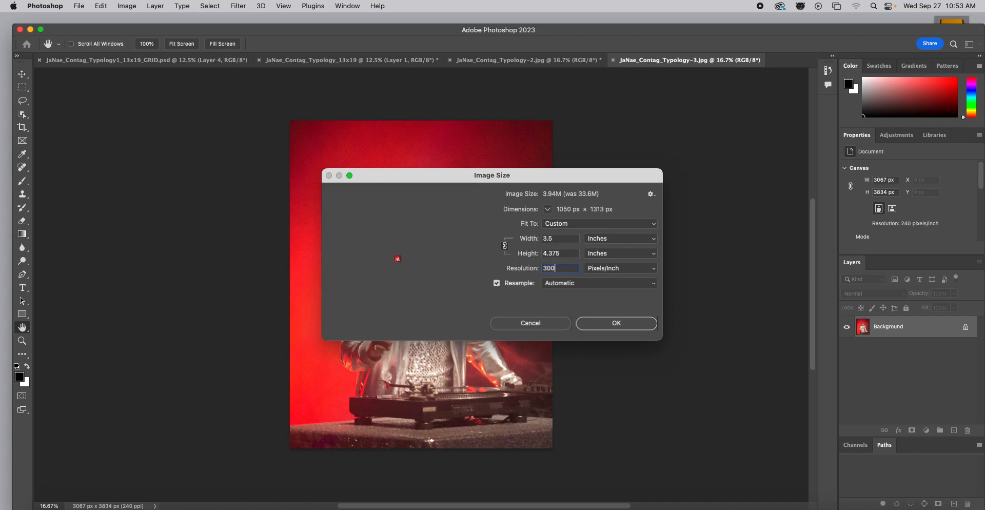
{"action": "left_click", "coordinate": [616, 323]}
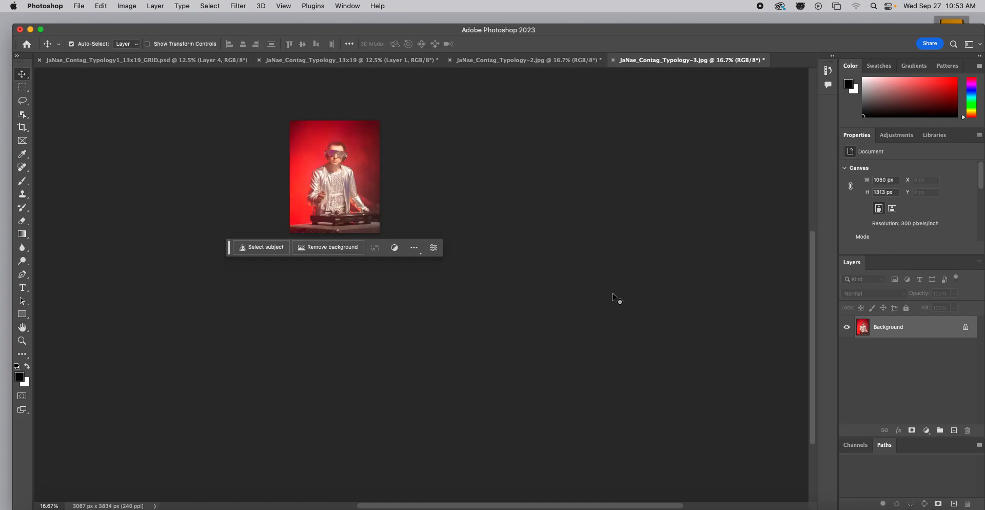
Select the whole resized red photo with the Rectangular Marquee tool, copy it, and paste it into the 13x19 document
{"action": "left_click", "coordinate": [20, 88]}
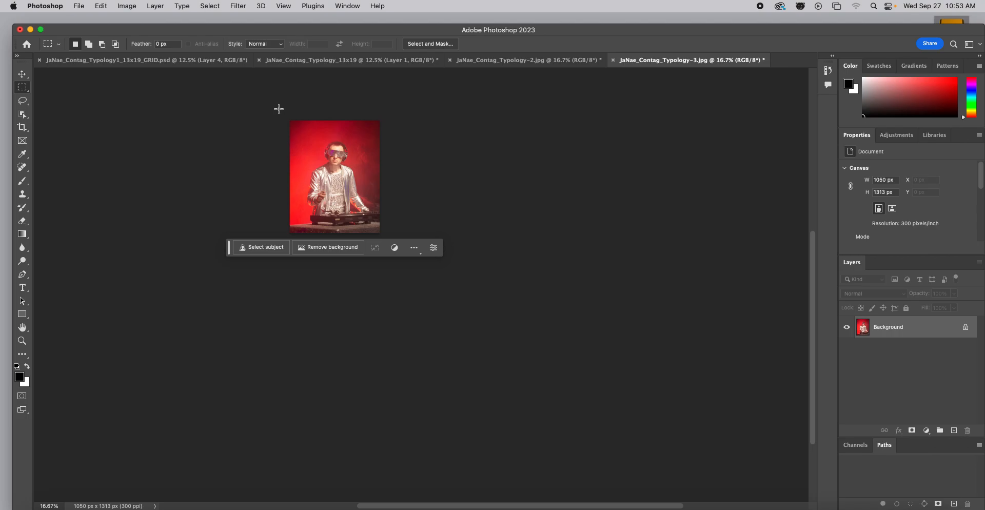
{"action": "left_click_drag", "start_coordinate": [279, 109], "coordinate": [408, 312]}
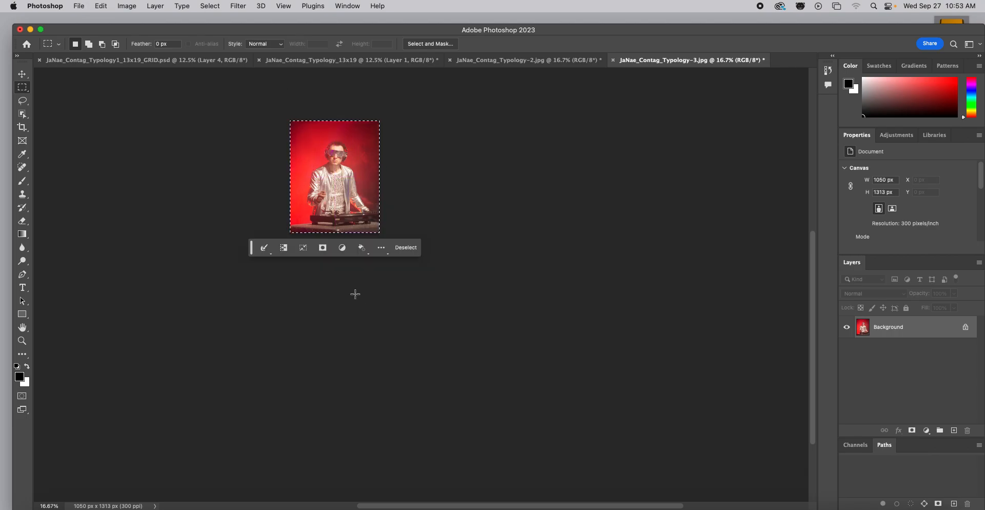
{"action": "left_click", "coordinate": [341, 61]}
{"action": "key", "text": "super+v"}
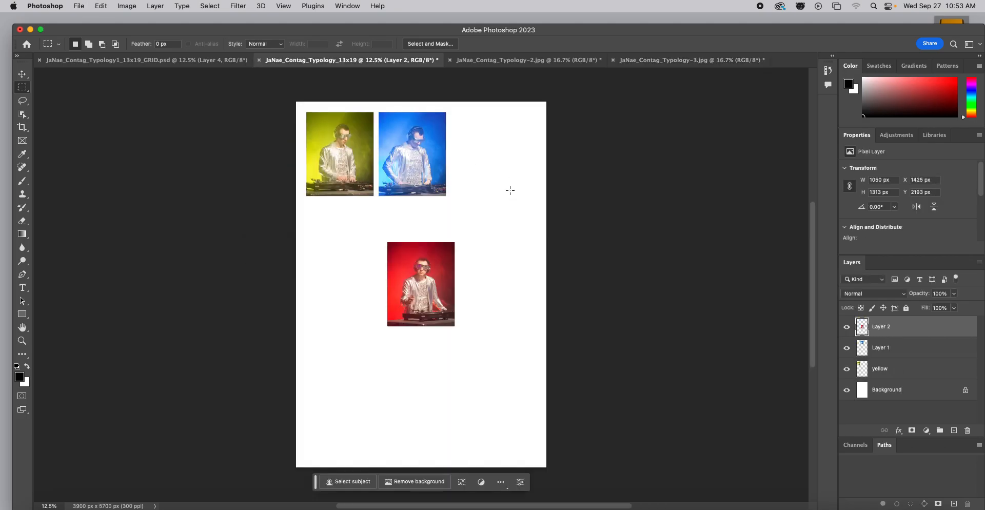
Move the red photo to the end of the top row with an equal 78 px gap, at about X 2419 px, Y 157 px
{"action": "left_click", "coordinate": [22, 74]}
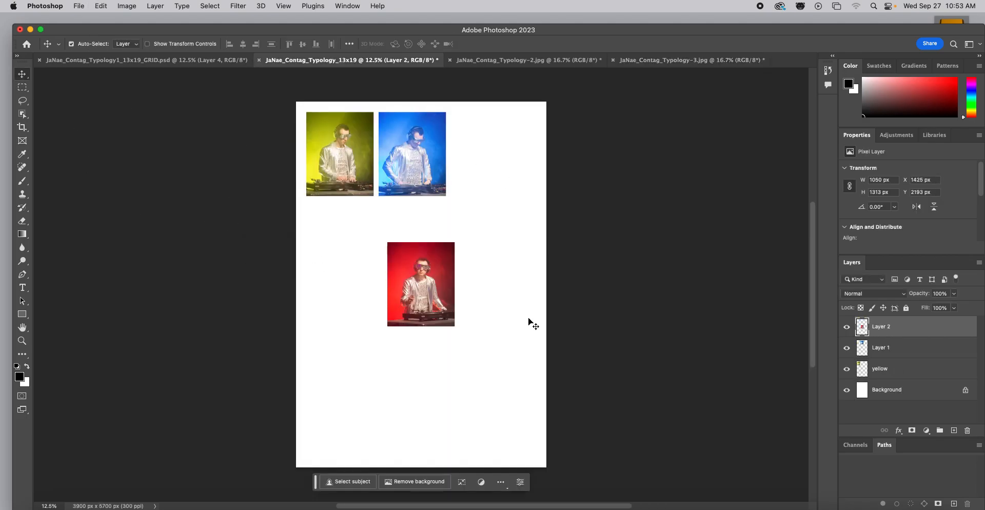
{"action": "left_click_drag", "start_coordinate": [427, 295], "coordinate": [492, 167]}
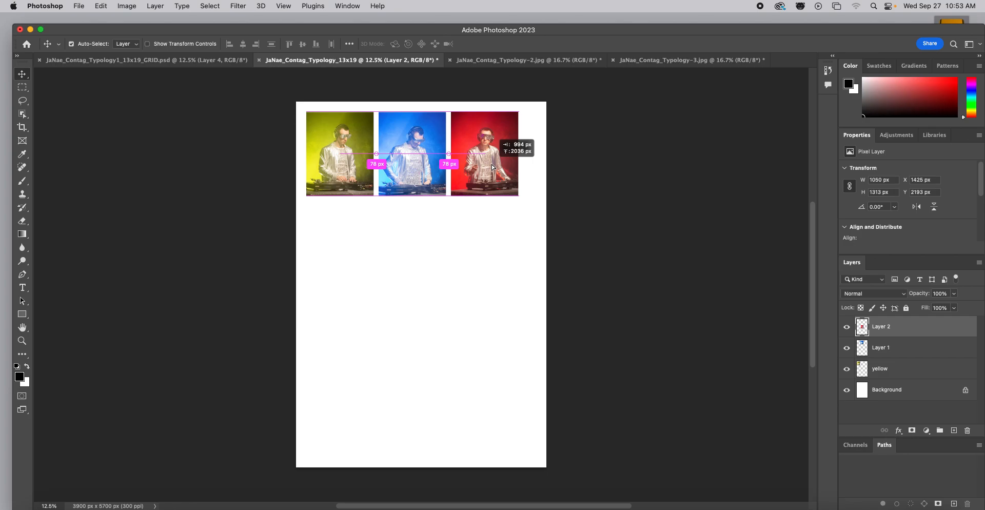
{"action": "left_click_drag", "start_coordinate": [493, 167], "coordinate": [492, 167]}
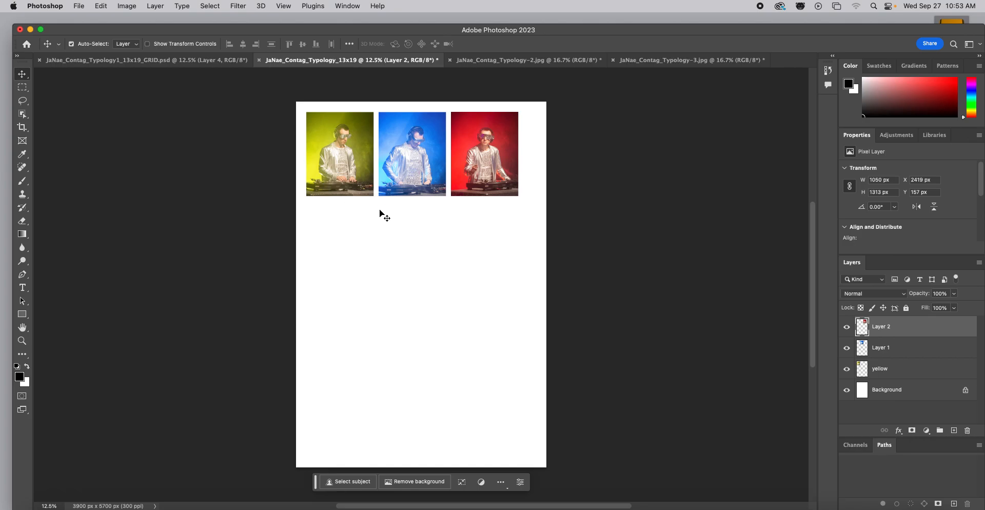
Rename the blue photo's layer as blue and the red photo's layer as red
{"action": "double_click", "coordinate": [881, 348]}
{"action": "type", "text": "blue"}
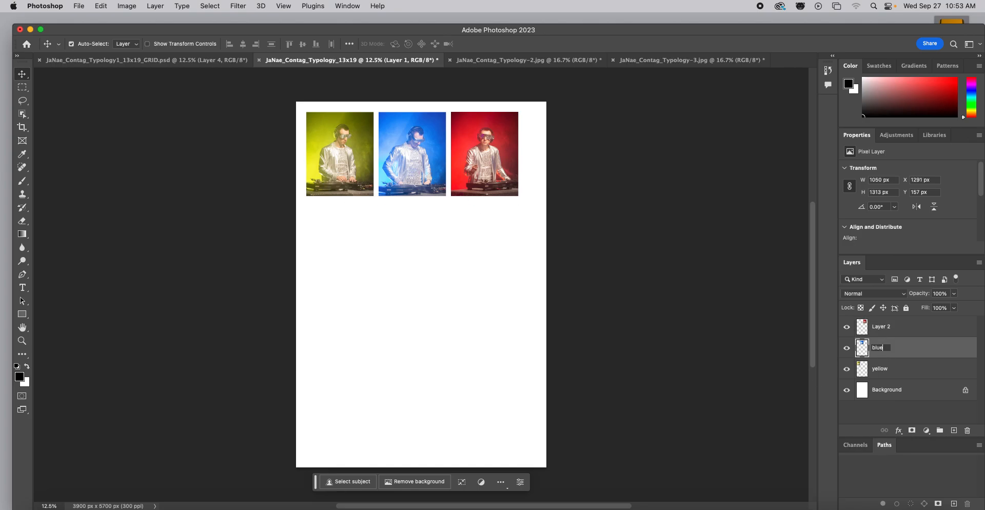
{"action": "key", "text": "Return"}
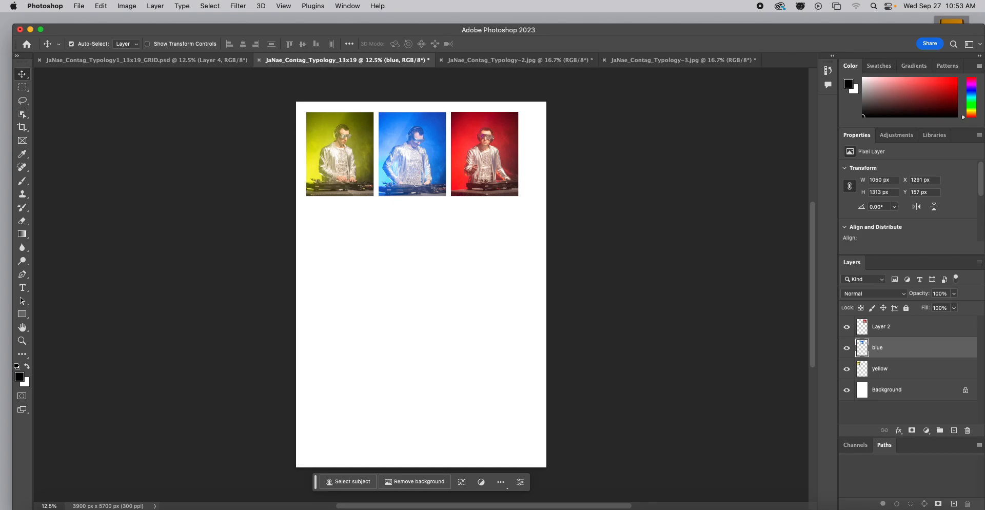
{"action": "double_click", "coordinate": [887, 326]}
{"action": "type", "text": "red"}
{"action": "key", "text": "Return"}
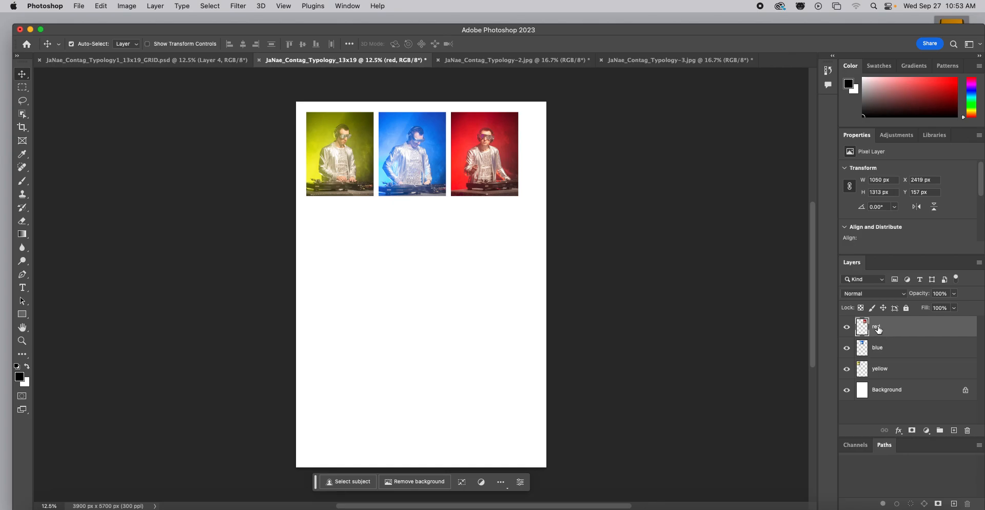
Select the red, blue and yellow layers together and shift the row 134 px horizontally to centre it on the page
{"action": "left_click", "coordinate": [882, 368], "text": "shift"}
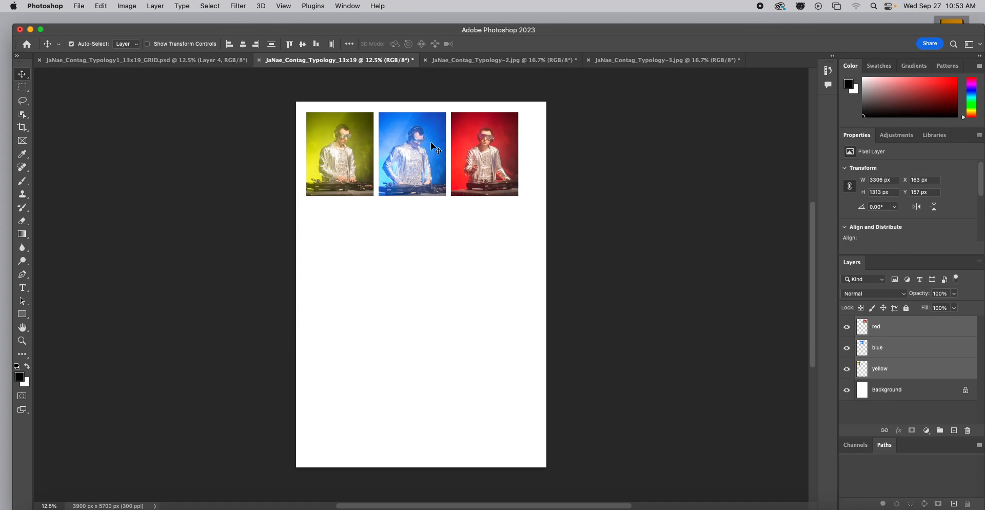
{"action": "left_click_drag", "start_coordinate": [412, 161], "coordinate": [421, 161]}
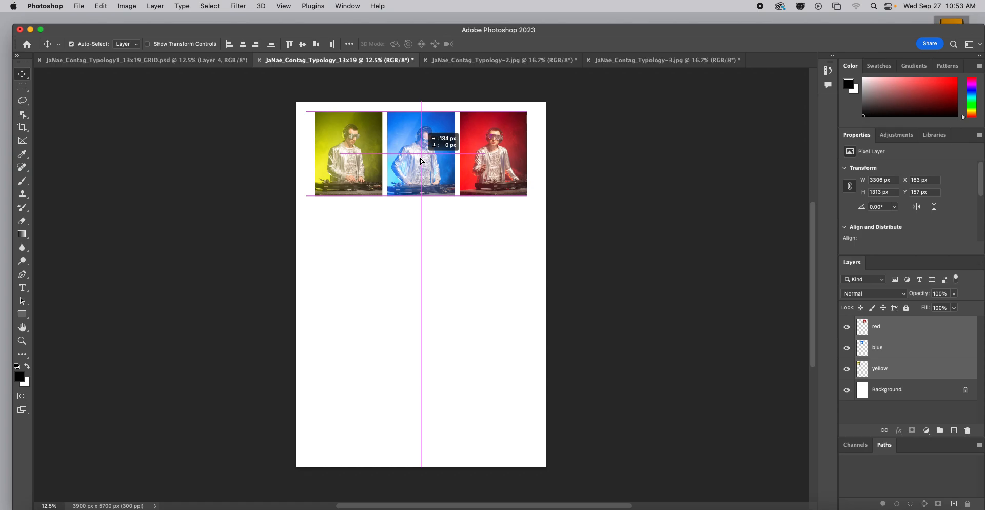
Drop the red, blue and yellow row at its centred position, X 297 px, Y 157 px, and deselect the layers
{"action": "left_click_drag", "start_coordinate": [421, 162], "coordinate": [422, 162]}
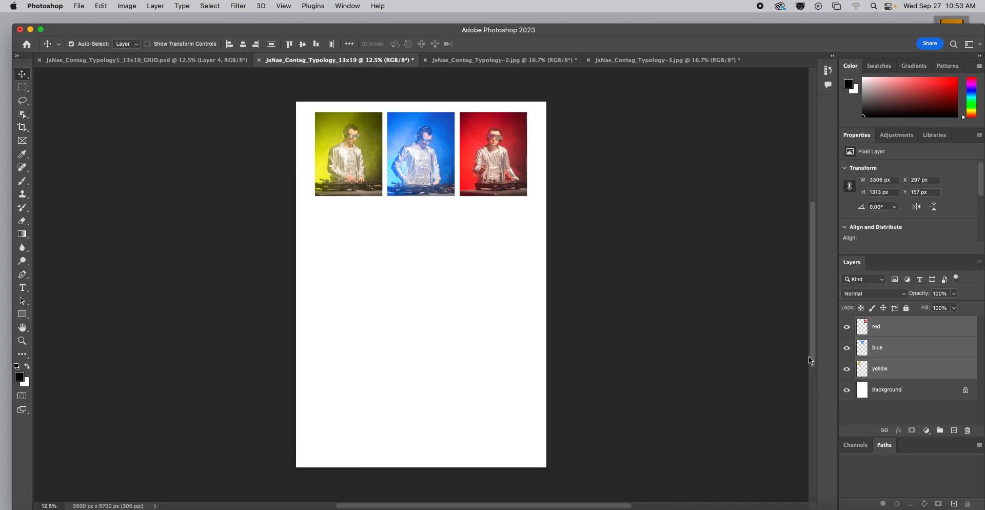
{"action": "left_click", "coordinate": [890, 412]}
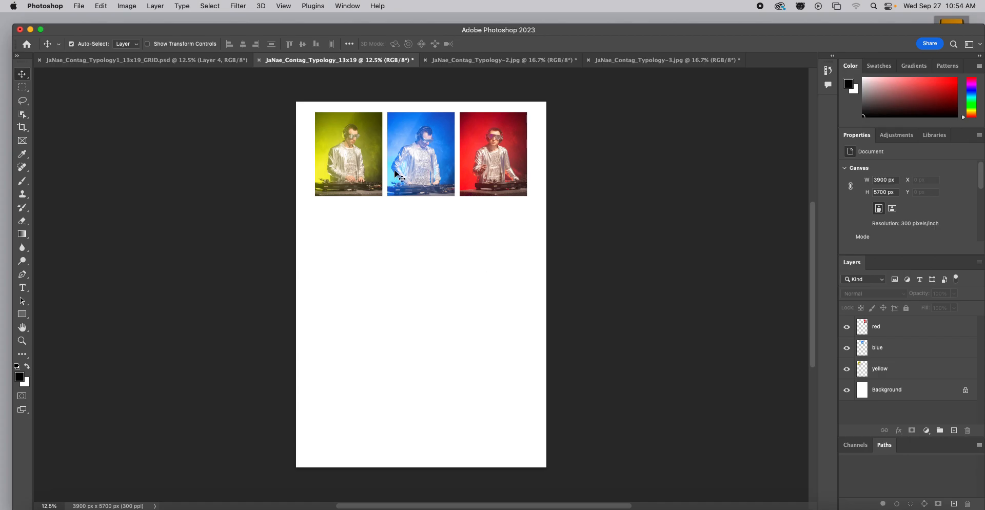
Switch to the finished Typology1_13x19_GRID document and examine its layer stack from the Curves layer down to the background
{"action": "left_click", "coordinate": [149, 62]}
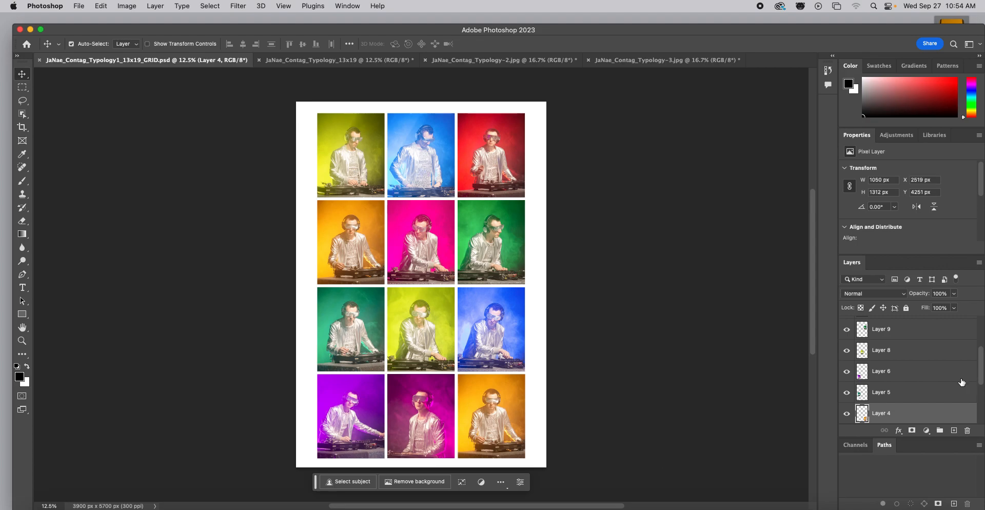
{"action": "scroll", "coordinate": [925, 386], "scroll_direction": "down", "scroll_amount": 3}
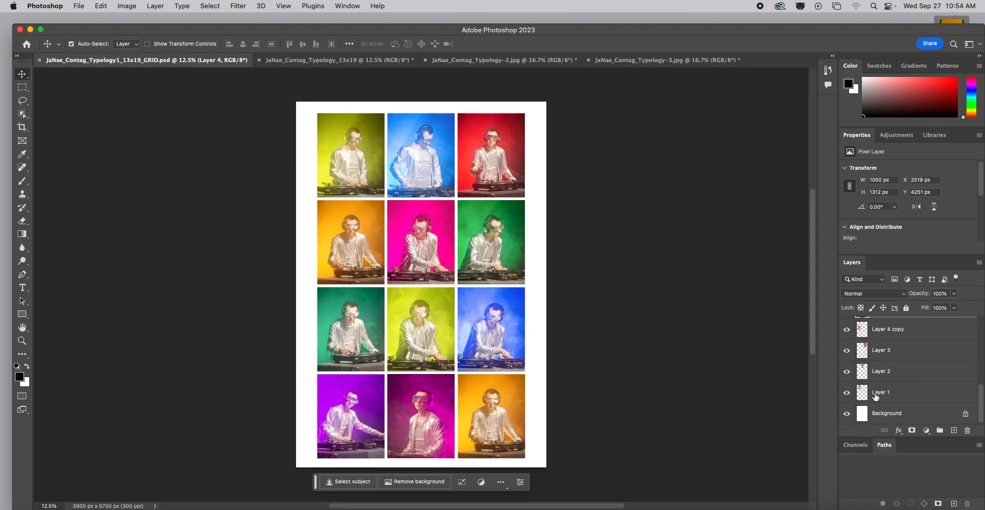
{"action": "scroll", "coordinate": [900, 361], "scroll_direction": "up", "scroll_amount": 5}
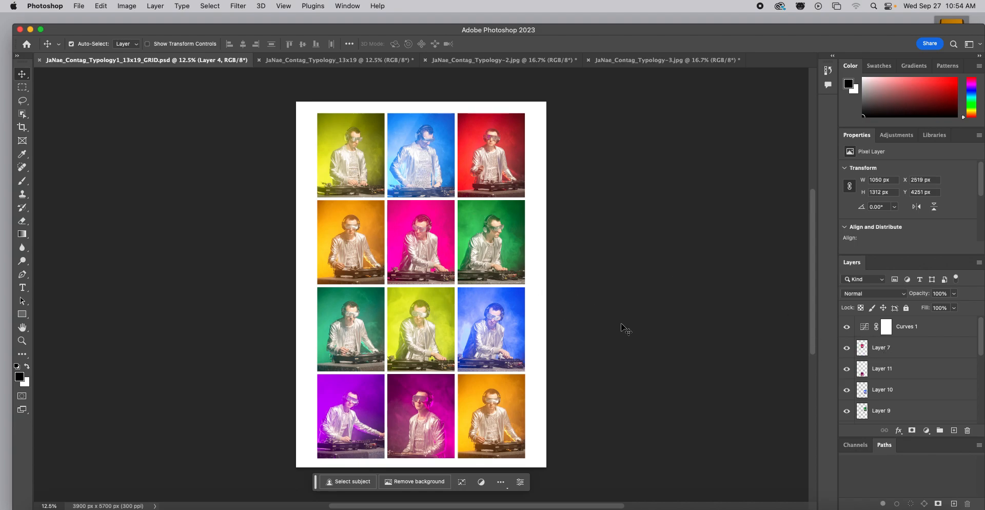
{"action": "scroll", "coordinate": [903, 405], "scroll_direction": "down", "scroll_amount": 5}
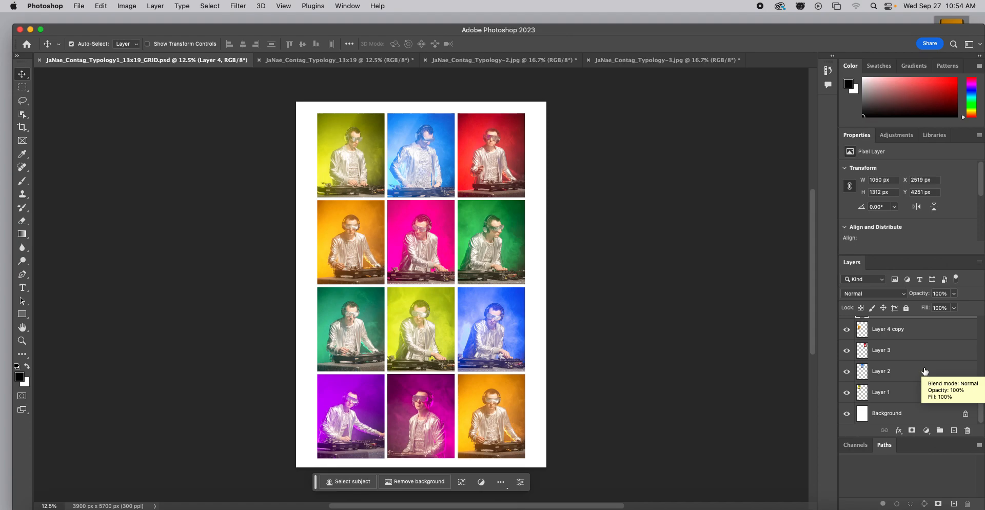
{"action": "scroll", "coordinate": [925, 371], "scroll_direction": "up", "scroll_amount": 10}
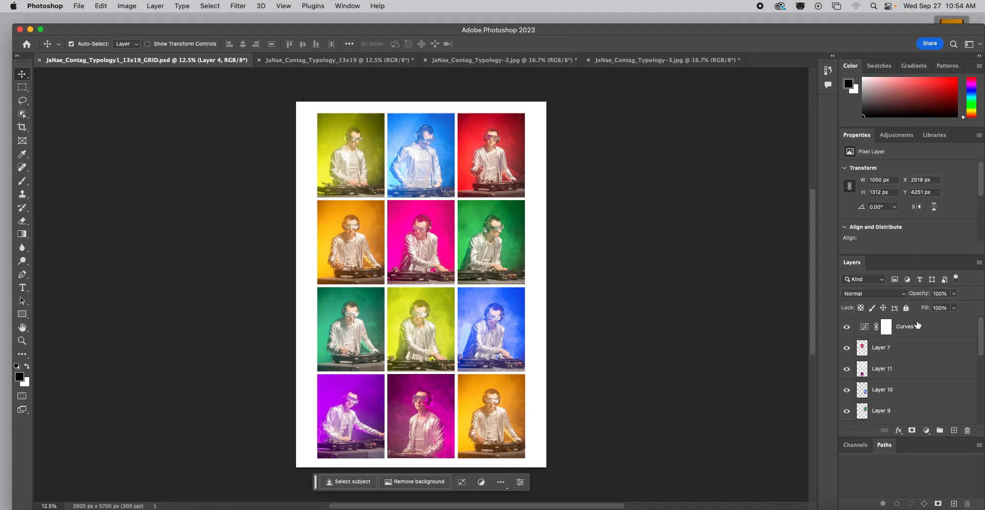
Delete the existing Curves 1 adjustment layer and select Layer 7 at the top of the layer stack
{"action": "left_click", "coordinate": [847, 329]}
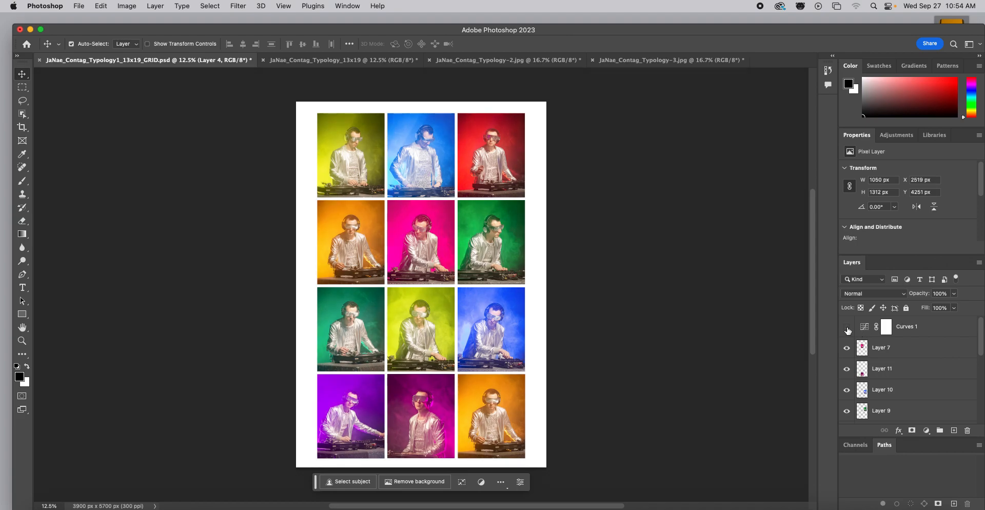
{"action": "left_click_drag", "start_coordinate": [906, 329], "coordinate": [970, 428]}
{"action": "left_click", "coordinate": [876, 331]}
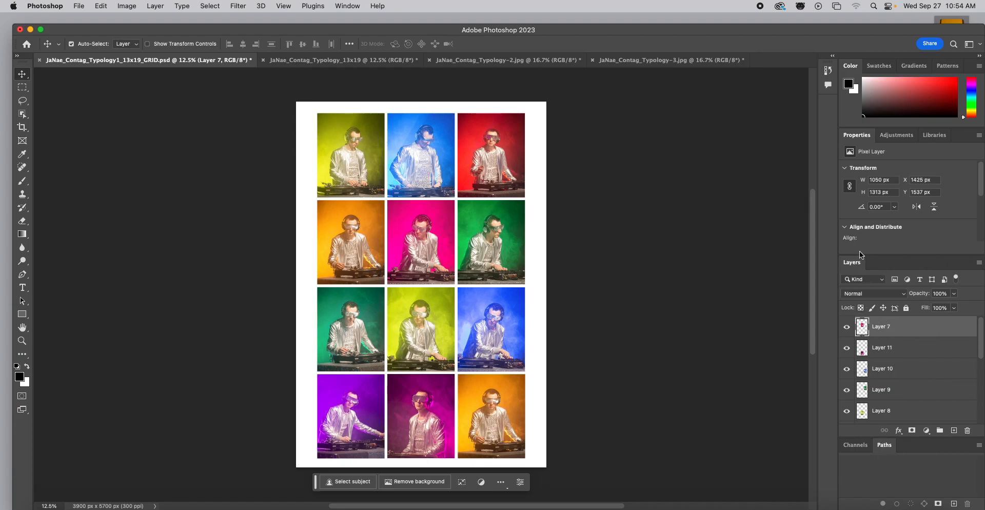
Add a Curves adjustment layer above all photos, raise the RGB midtones slightly and move the black point slightly inward
{"action": "left_click", "coordinate": [891, 134]}
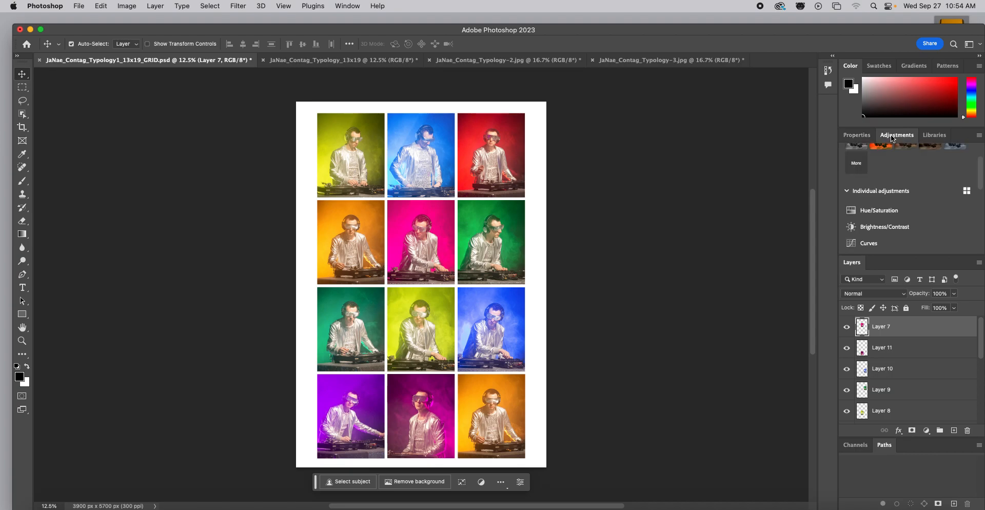
{"action": "left_click", "coordinate": [873, 243]}
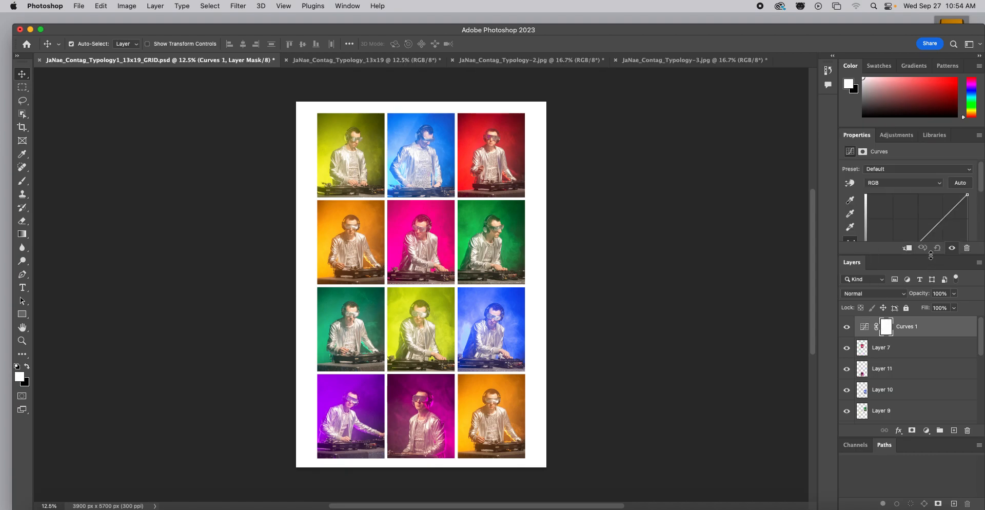
{"action": "left_click_drag", "start_coordinate": [930, 255], "coordinate": [937, 362]}
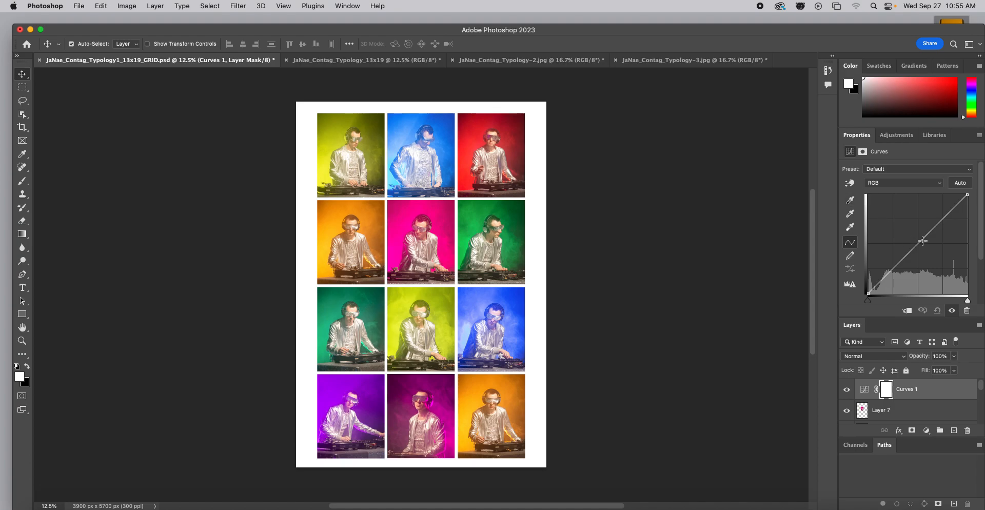
{"action": "left_click_drag", "start_coordinate": [917, 244], "coordinate": [916, 241]}
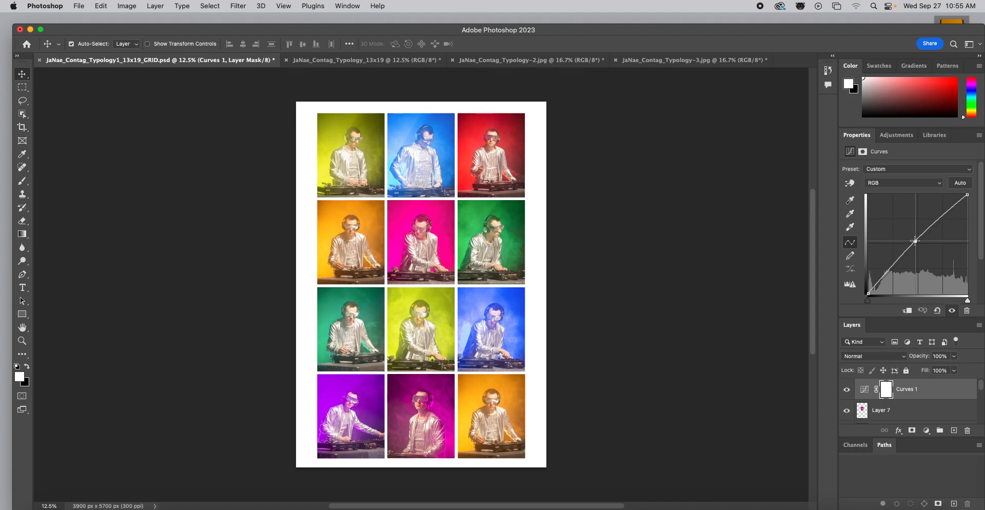
{"action": "left_click_drag", "start_coordinate": [915, 240], "coordinate": [915, 240]}
{"action": "left_click_drag", "start_coordinate": [869, 301], "coordinate": [871, 300]}
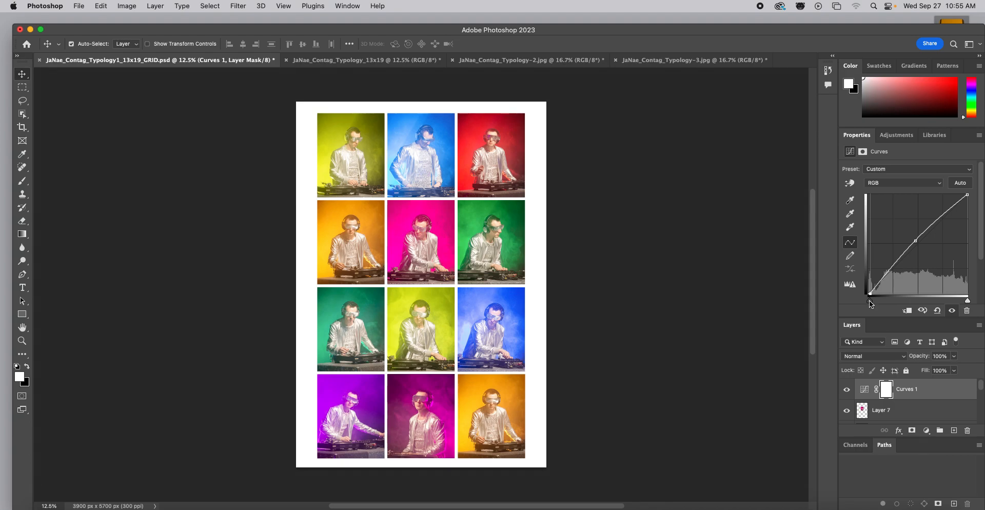
Toggle the Curves 1 layer's visibility to compare the grid before and after, and save the layered document
{"action": "left_click", "coordinate": [847, 393]}
{"action": "left_click", "coordinate": [847, 393]}
{"action": "left_click", "coordinate": [847, 393]}
{"action": "left_click", "coordinate": [79, 5]}
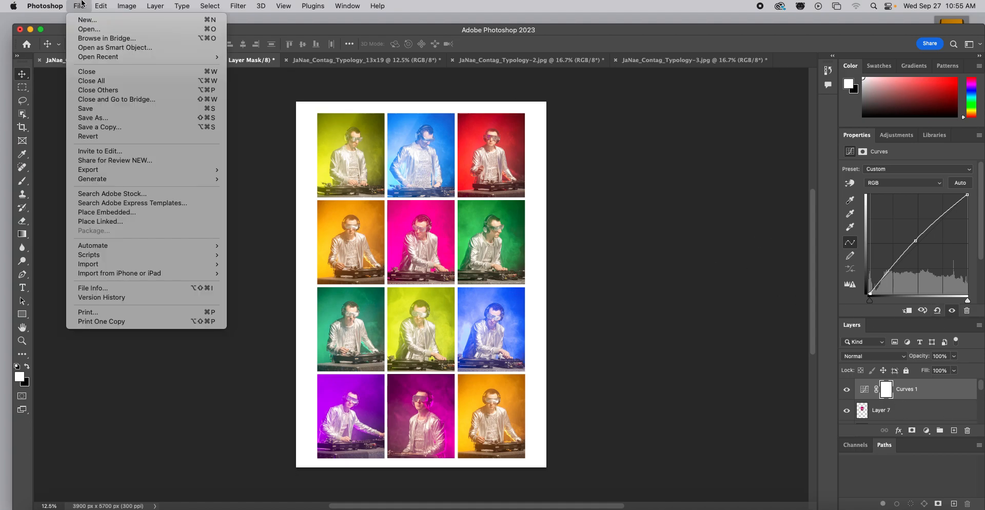
{"action": "left_click", "coordinate": [87, 112]}
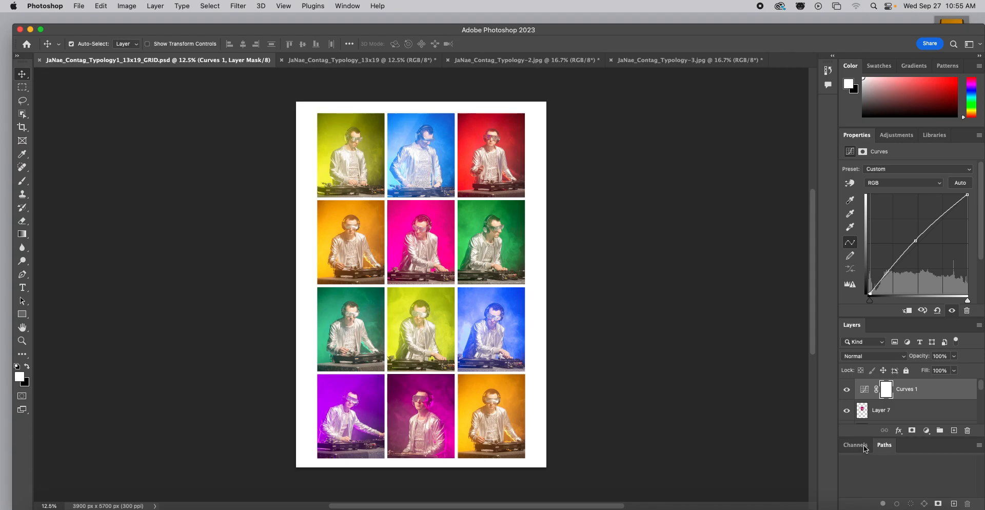
Start saving the grid under a new name, adding "-flattened" after GRID in the file name
{"action": "left_click_drag", "start_coordinate": [883, 318], "coordinate": [876, 214]}
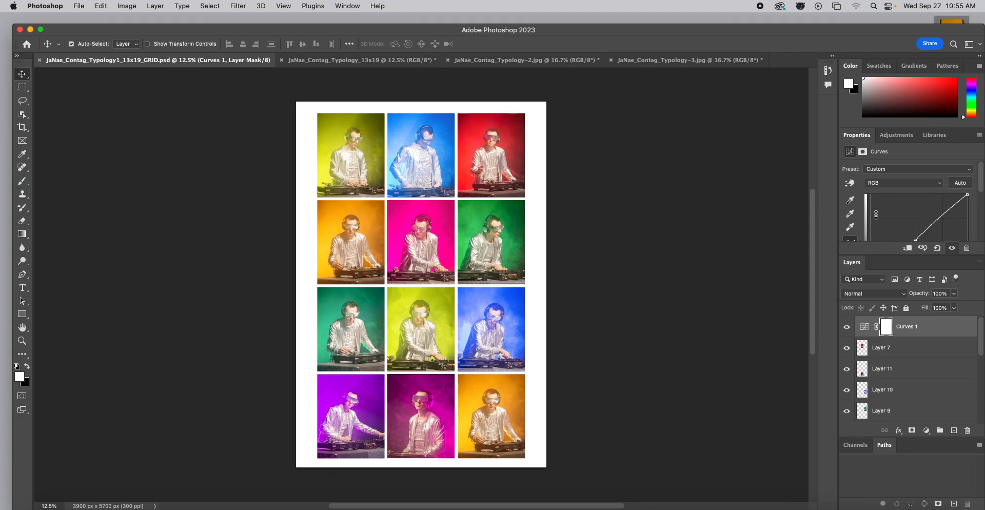
{"action": "scroll", "coordinate": [884, 341], "scroll_direction": "down", "scroll_amount": 5}
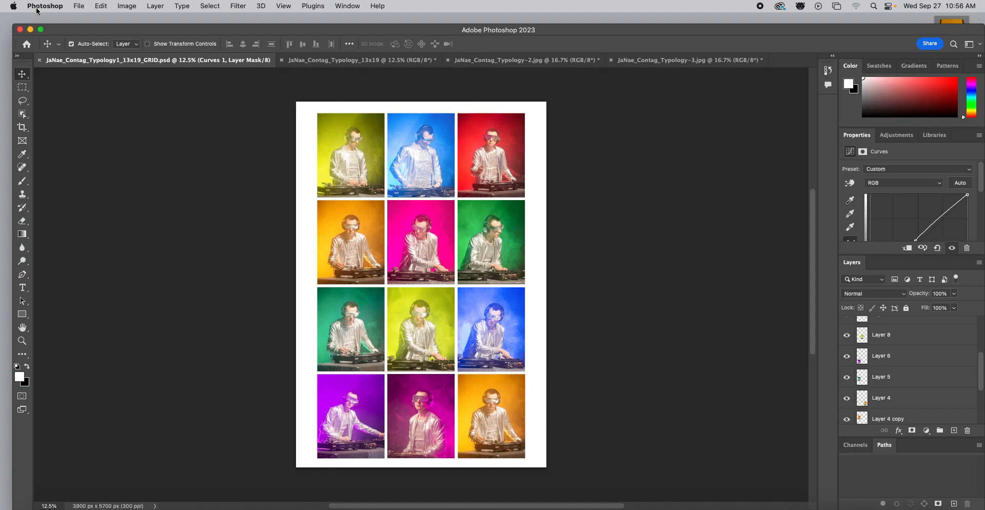
{"action": "left_click", "coordinate": [79, 6]}
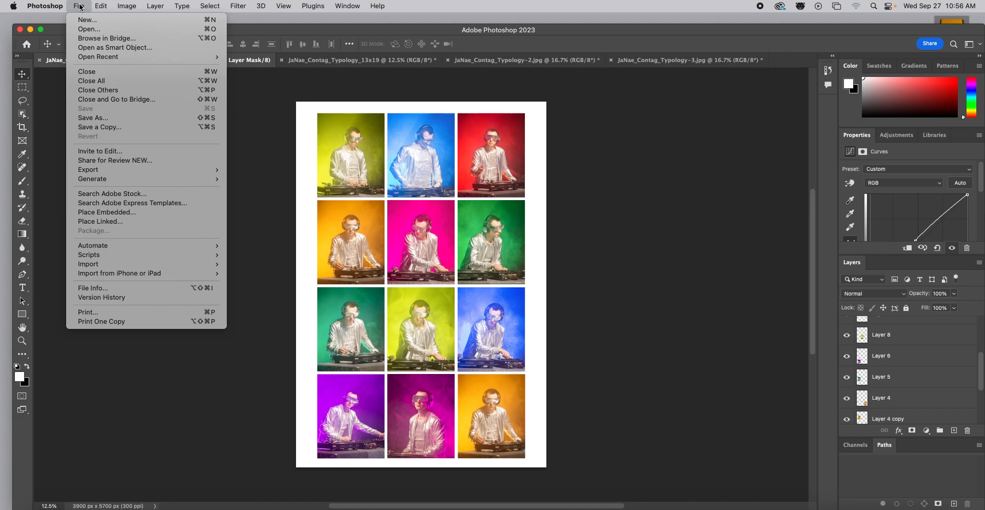
{"action": "left_click", "coordinate": [96, 117]}
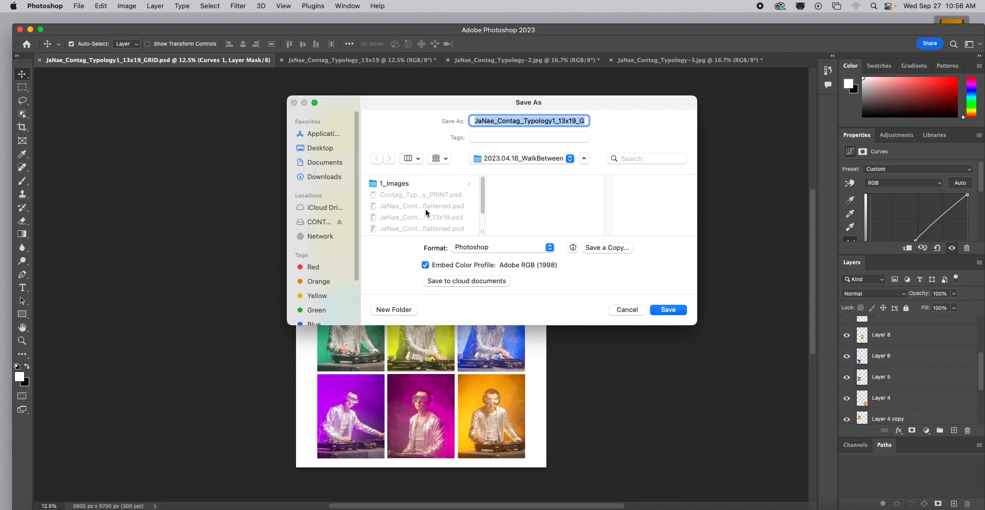
{"action": "left_click", "coordinate": [581, 121]}
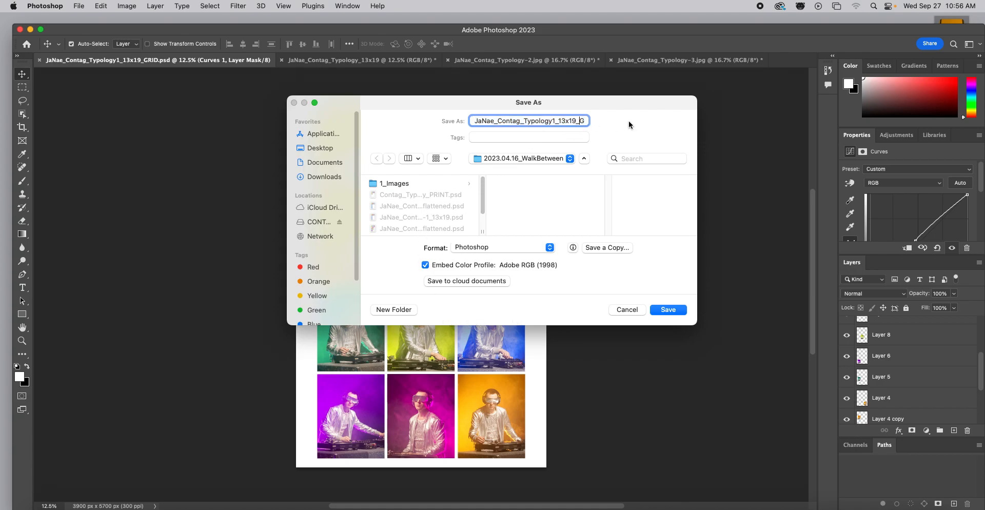
{"action": "key", "text": "Right"}
{"action": "key", "text": "Right"}
{"action": "key", "text": "Right"}
{"action": "key", "text": "Right"}
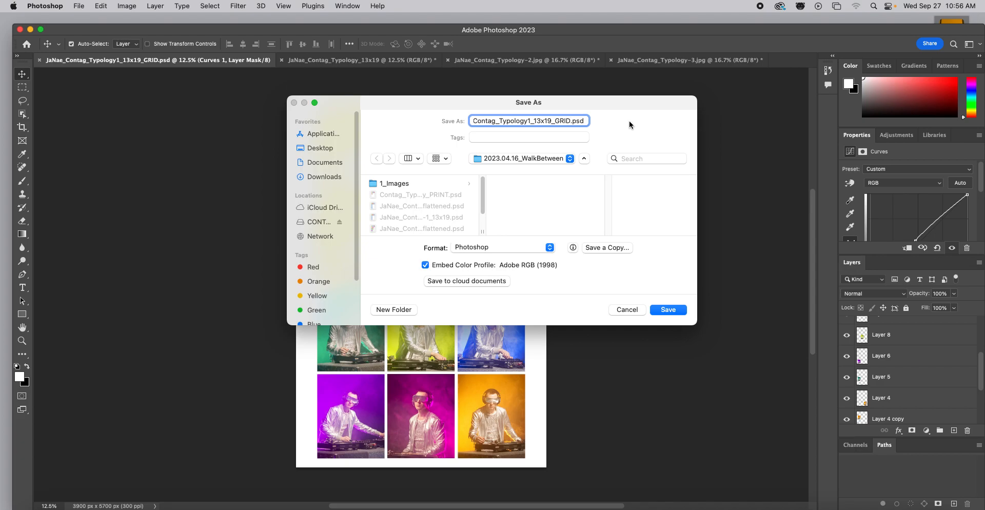
{"action": "type", "text": "-flattened"}
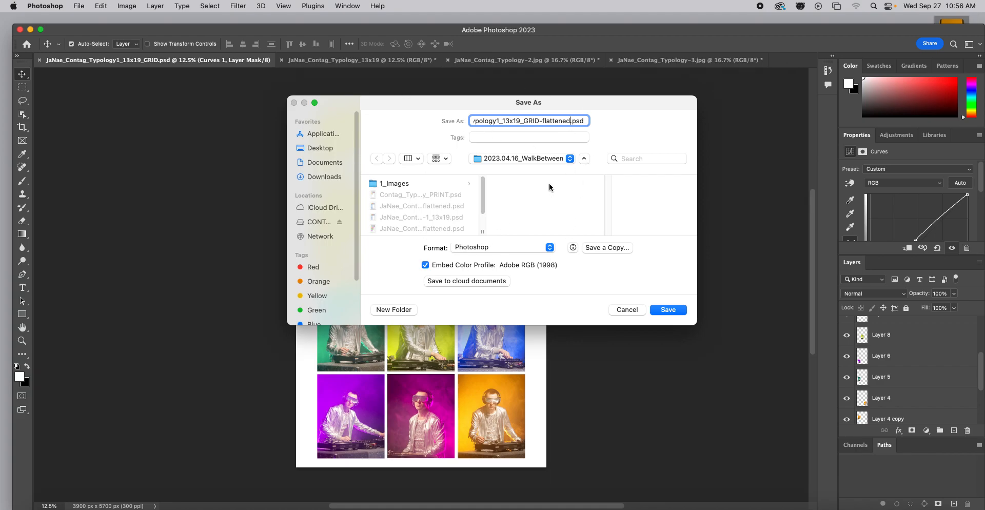
Save the flattened version in the 2023.04.16_WalkBetween folder in Photoshop format with Maximize Compatibility on
{"action": "left_click", "coordinate": [584, 158]}
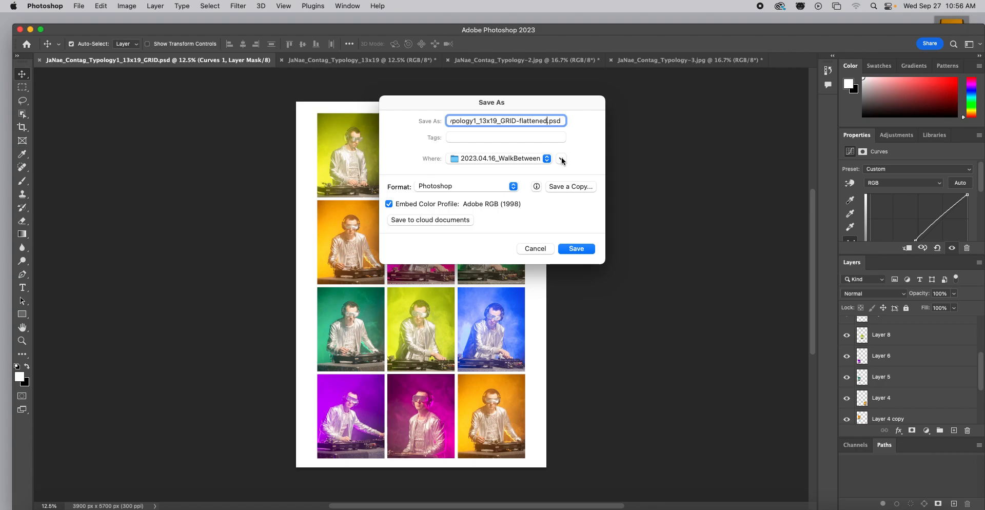
{"action": "left_click", "coordinate": [561, 159]}
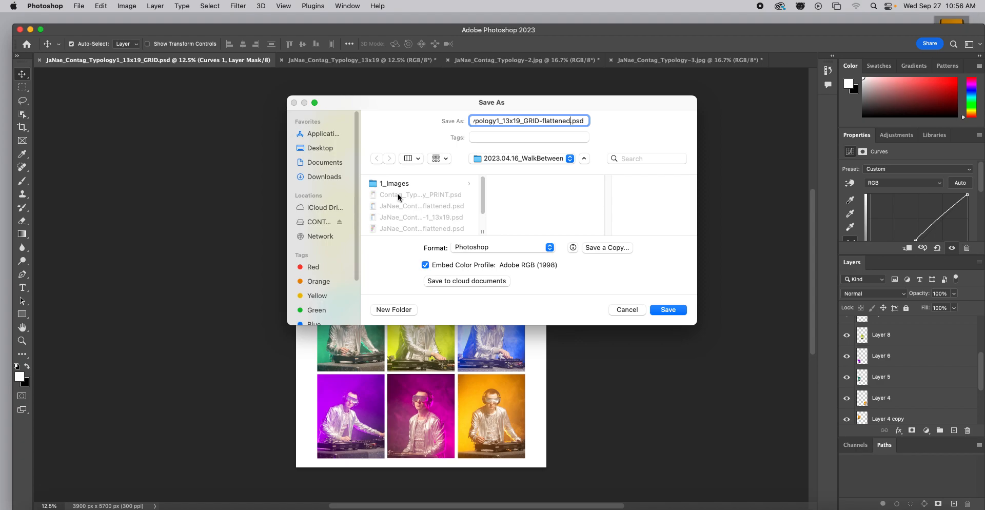
{"action": "left_click", "coordinate": [677, 311]}
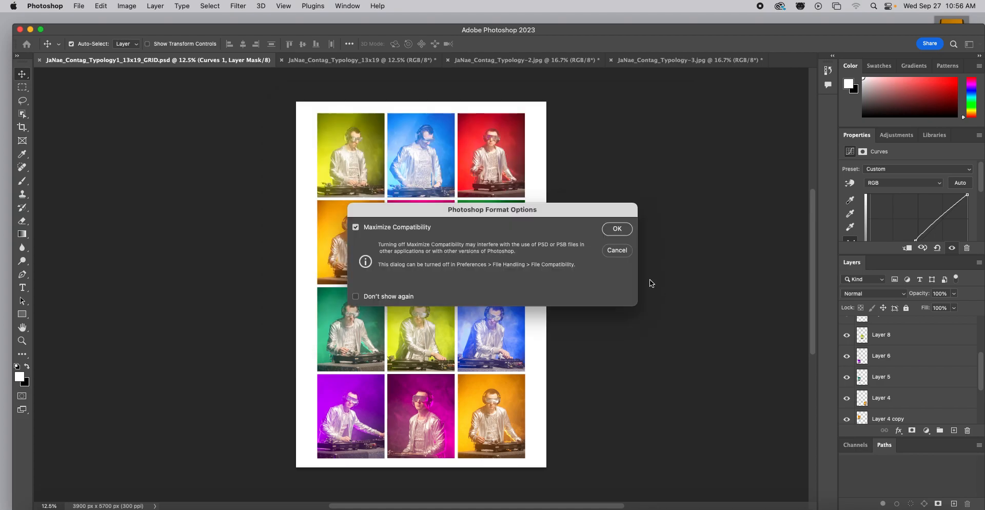
{"action": "left_click", "coordinate": [618, 229]}
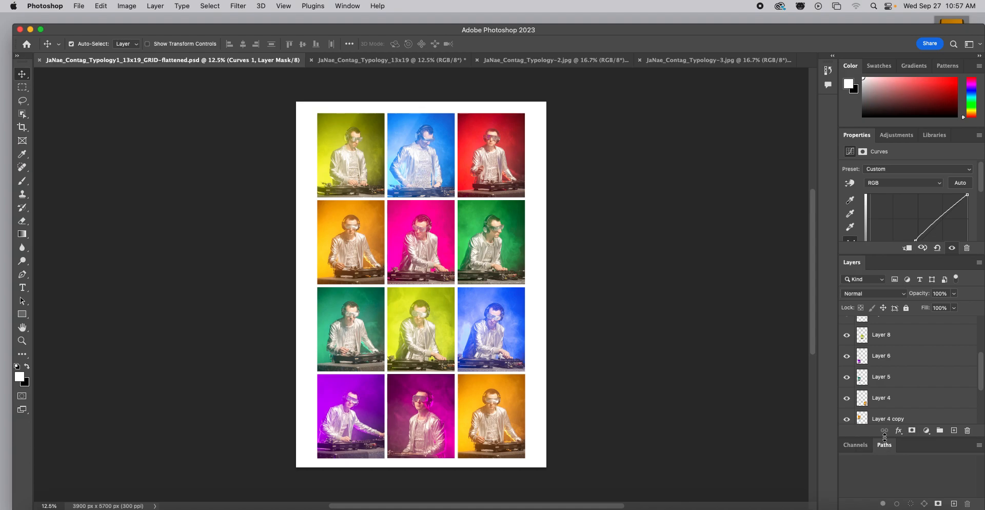
Select all layers from Curves 1 to Background, flatten the image into a single layer, and save the file
{"action": "scroll", "coordinate": [890, 373], "scroll_direction": "up", "scroll_amount": 5}
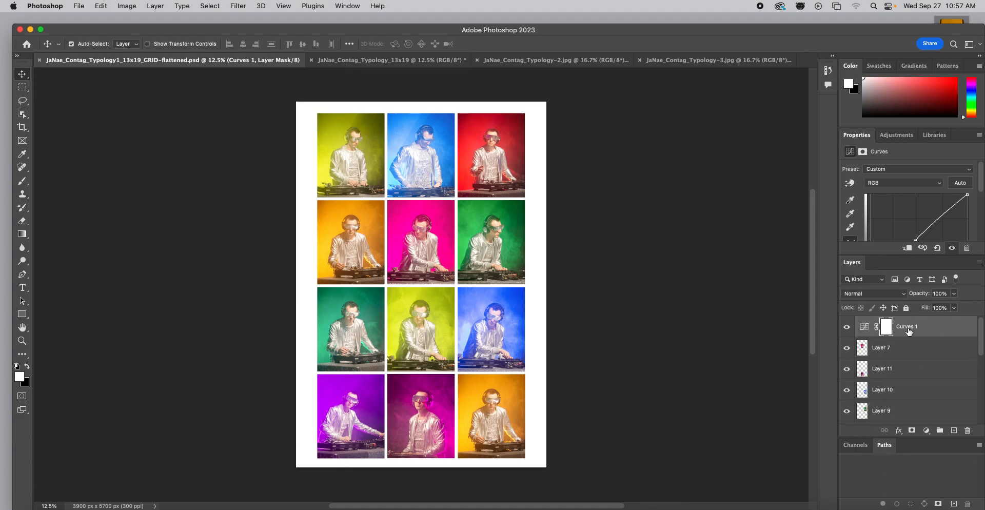
{"action": "scroll", "coordinate": [909, 341], "scroll_direction": "down", "scroll_amount": 10}
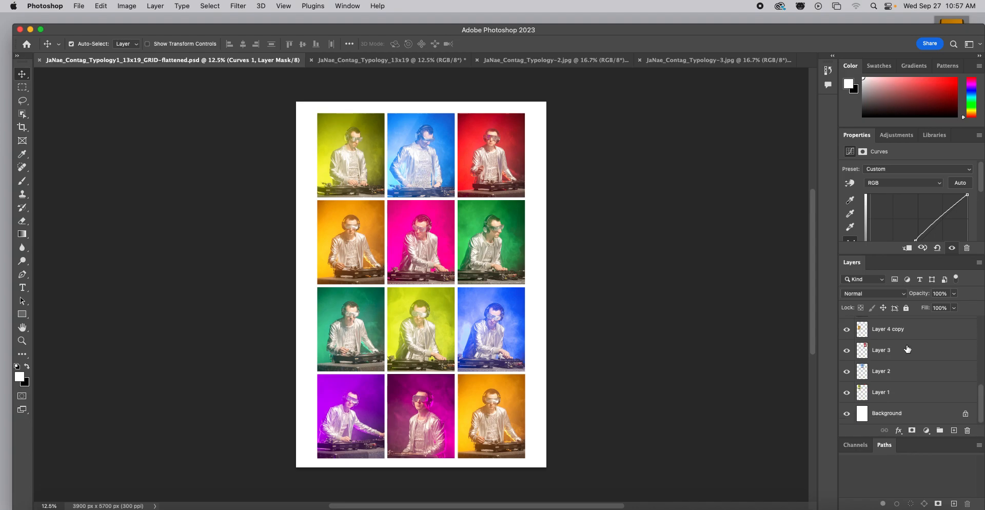
{"action": "left_click", "coordinate": [887, 416], "text": "shift"}
{"action": "scroll", "coordinate": [883, 378], "scroll_direction": "up", "scroll_amount": 1}
{"action": "scroll", "coordinate": [883, 378], "scroll_direction": "down", "scroll_amount": 2}
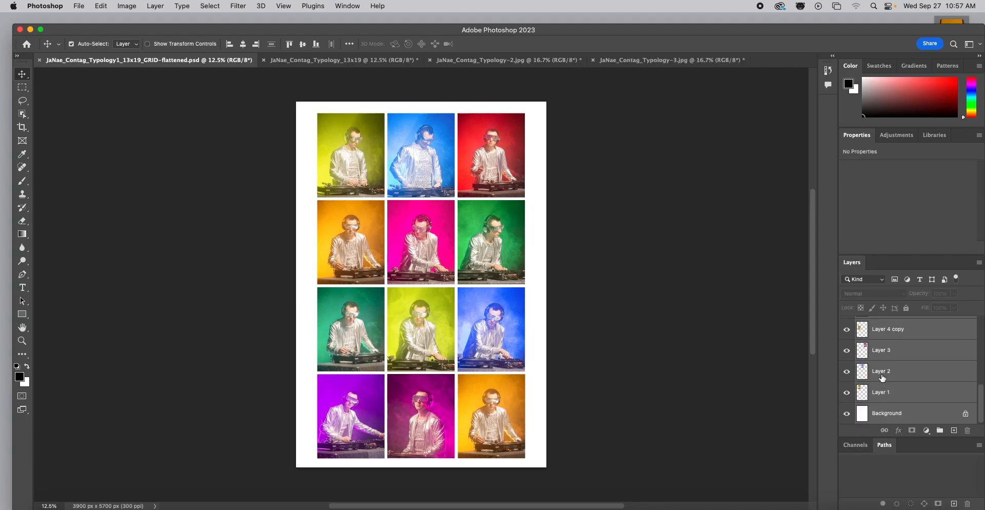
{"action": "right_click", "coordinate": [888, 344]}
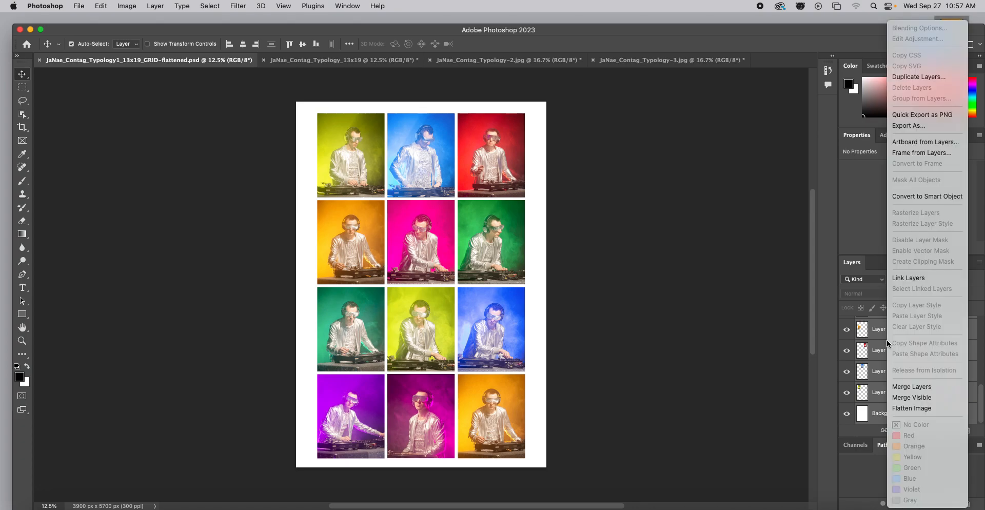
{"action": "left_click", "coordinate": [925, 409]}
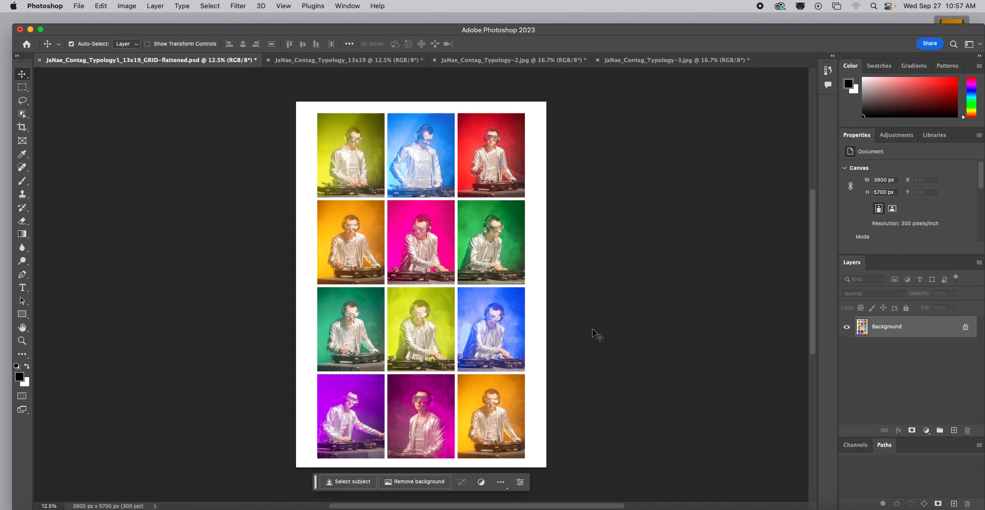
{"action": "key", "text": "super+s"}
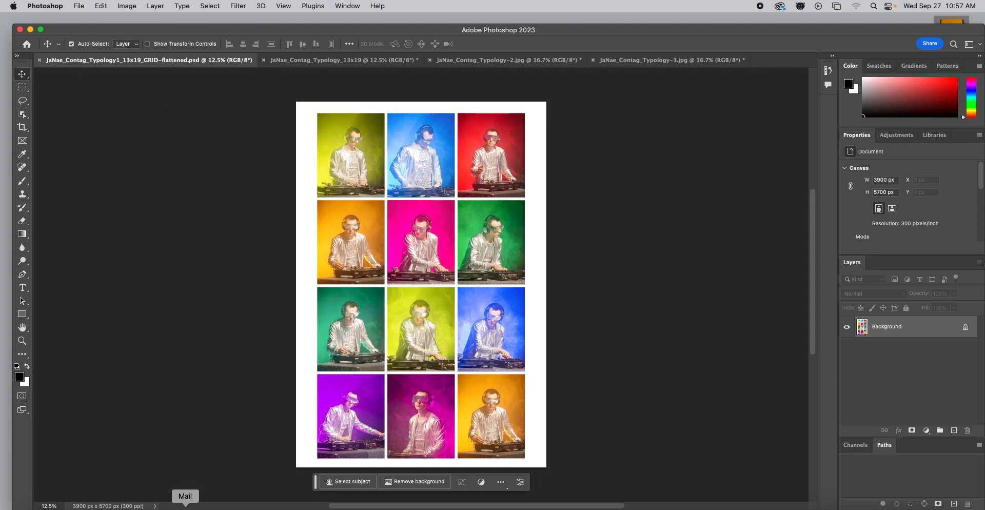
Switch to Finder and select the Typology1_13x19_GRID-flattened.psd file in the 2023.04.16_WalkBetween folder to check its preview
{"action": "left_click", "coordinate": [49, 507]}
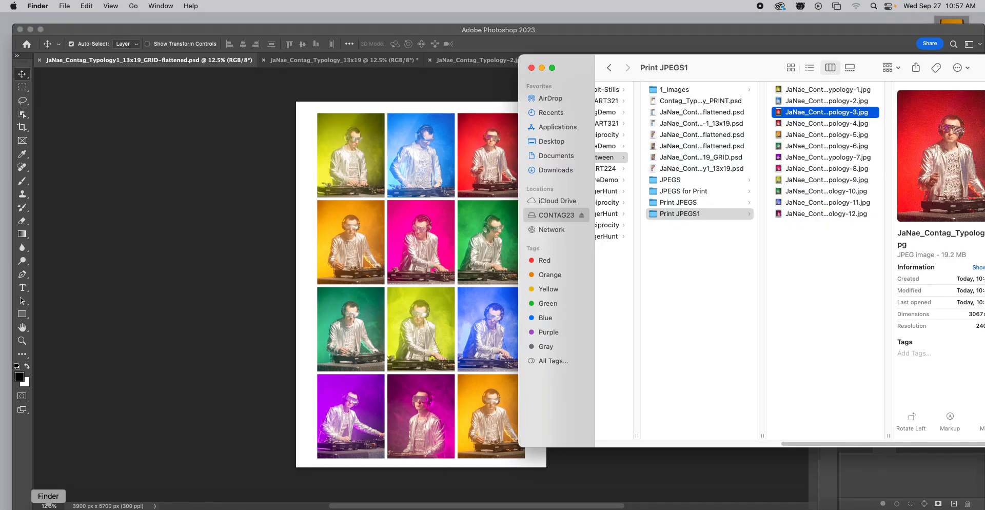
{"action": "left_click", "coordinate": [710, 148]}
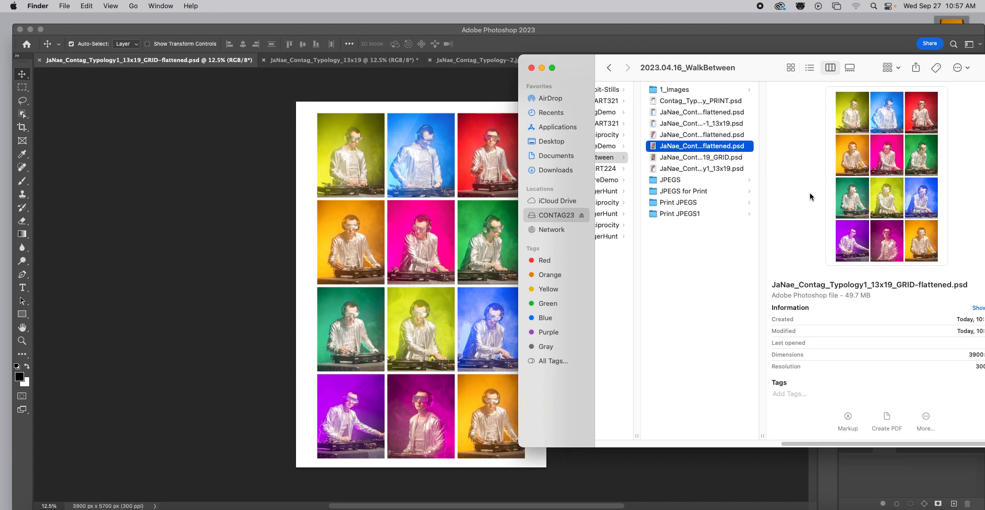
Switch back to Photoshop, start saving a copy of the flattened grid, and create a "Sakai JPEG" folder inside 2023.04.16_WalkBetween for it
{"action": "left_click", "coordinate": [470, 31]}
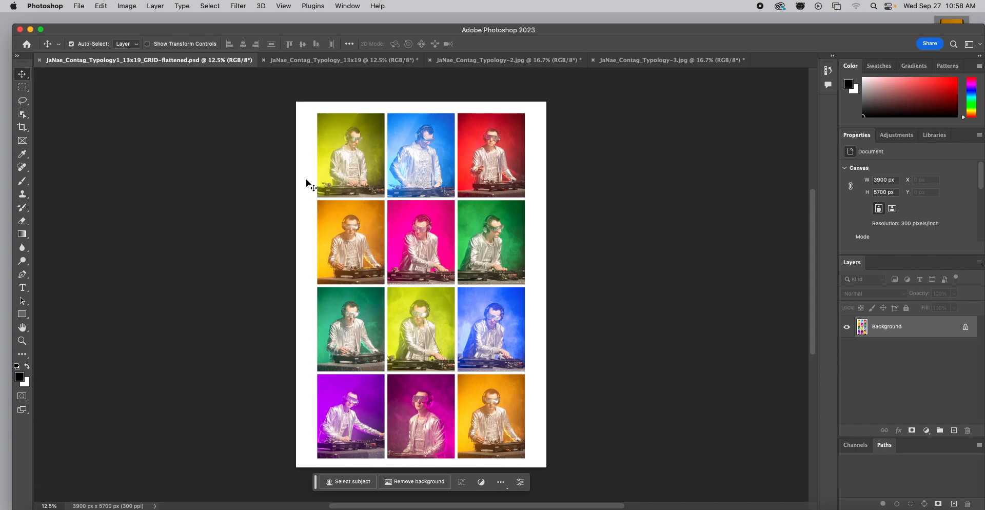
{"action": "left_click", "coordinate": [78, 6]}
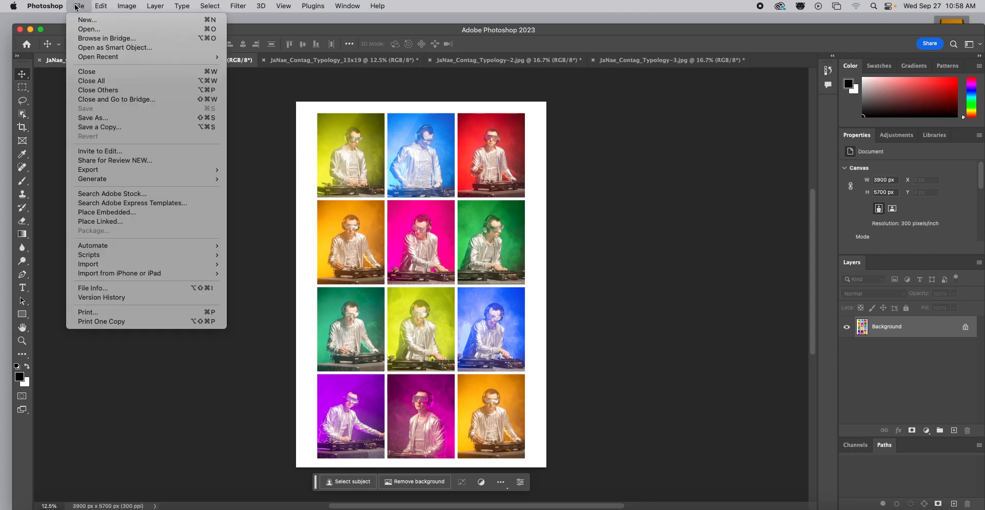
{"action": "left_click", "coordinate": [107, 131]}
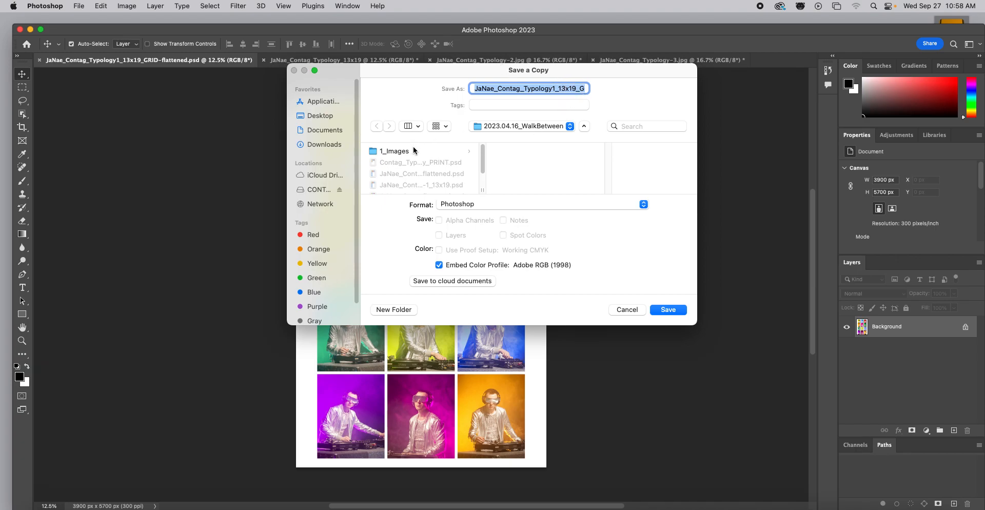
{"action": "left_click", "coordinate": [495, 127]}
{"action": "left_click", "coordinate": [434, 176]}
{"action": "left_click", "coordinate": [397, 309]}
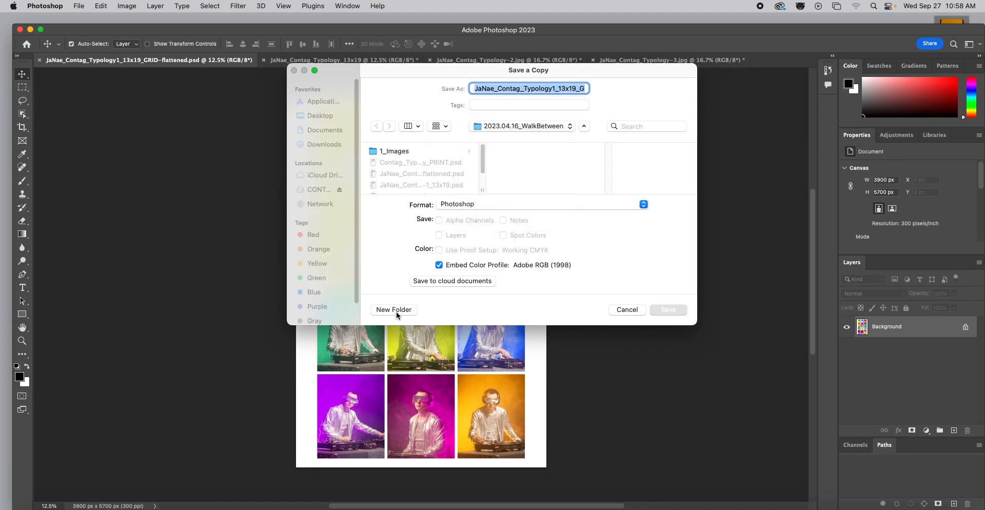
{"action": "type", "text": "S"}
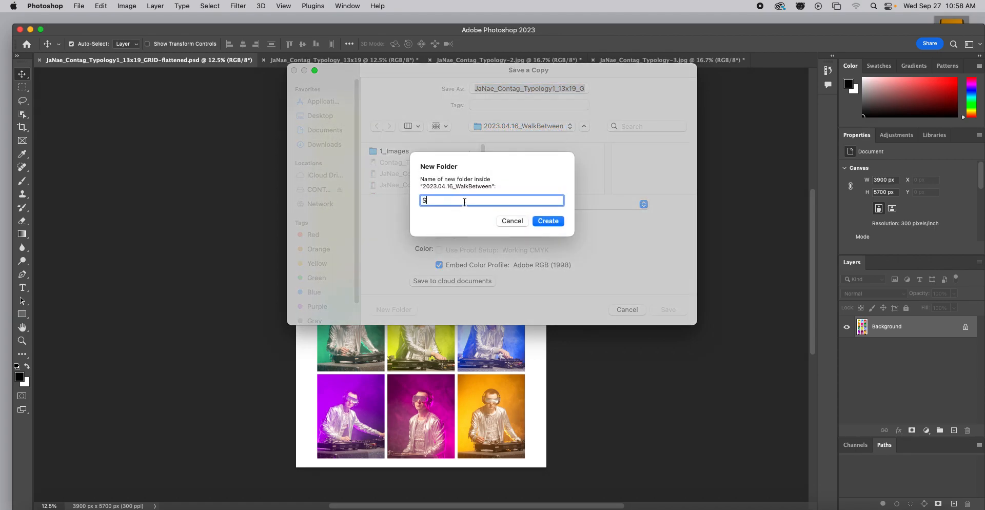
{"action": "type", "text": "akai JPEG"}
{"action": "left_click", "coordinate": [547, 221]}
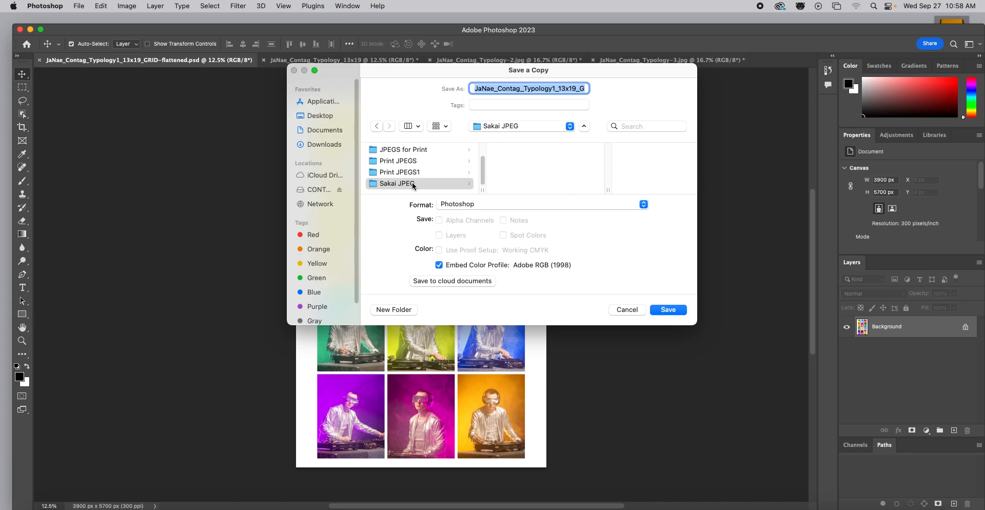
Set the copy's format to JPEG and shorten its file name by removing "_13x19_GRID-flattened copy" after Typology1
{"action": "left_click", "coordinate": [474, 204]}
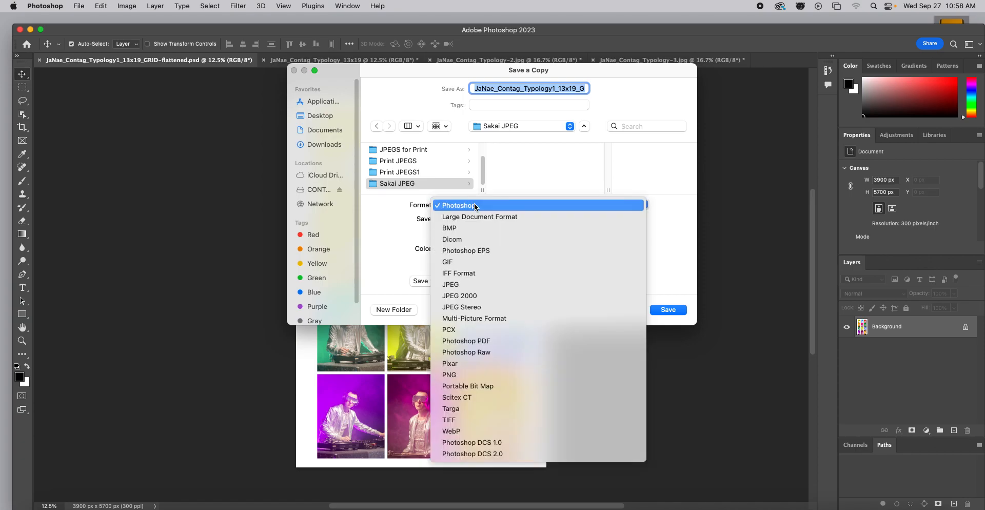
{"action": "left_click", "coordinate": [460, 284]}
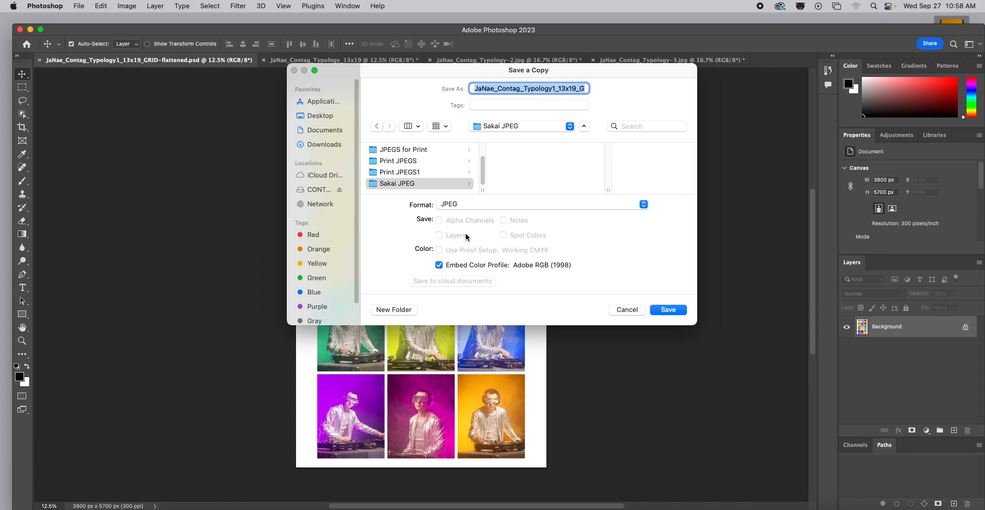
{"action": "left_click", "coordinate": [574, 88]}
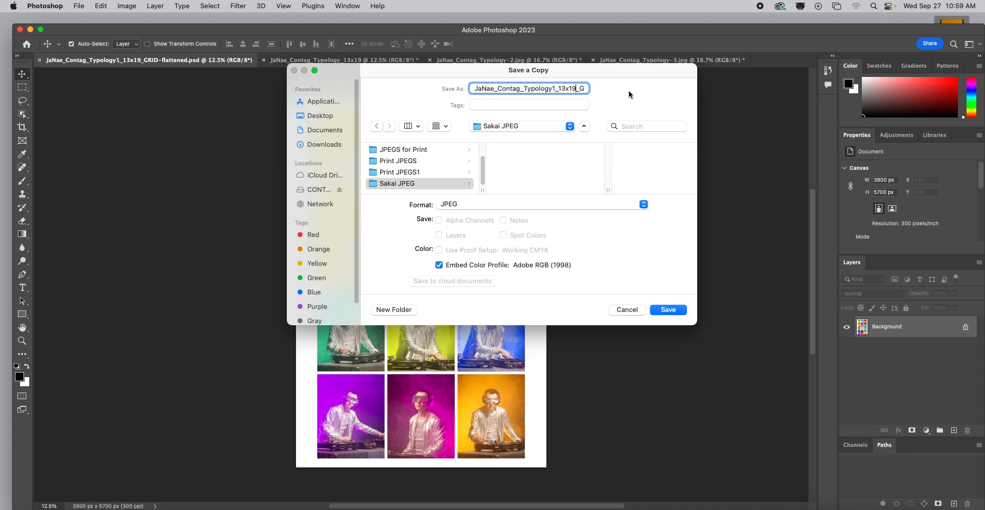
{"action": "mouse_move", "coordinate": [555, 88]}
{"action": "left_mouse_down"}
{"action": "mouse_move", "coordinate": [599, 91]}
{"action": "mouse_move", "coordinate": [571, 93]}
{"action": "left_mouse_up"}
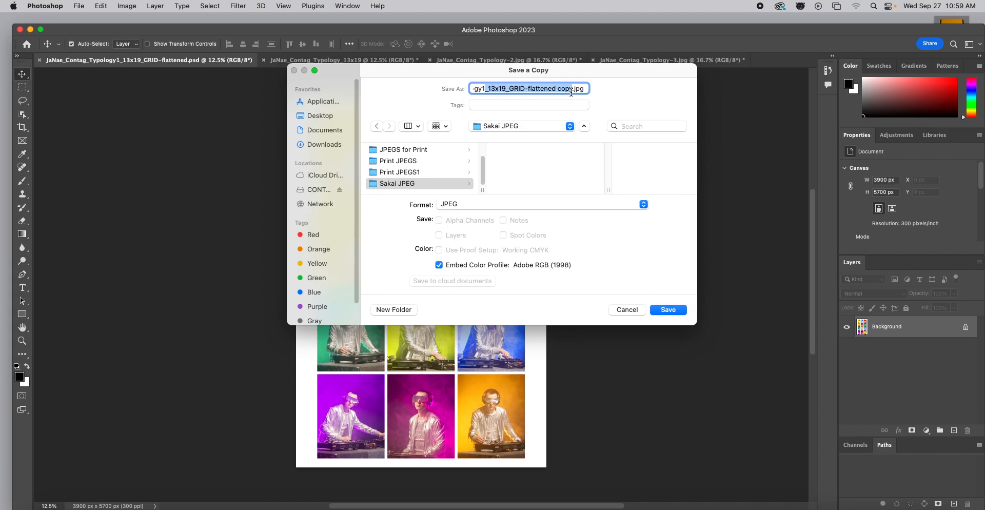
{"action": "key", "text": "BackSpace"}
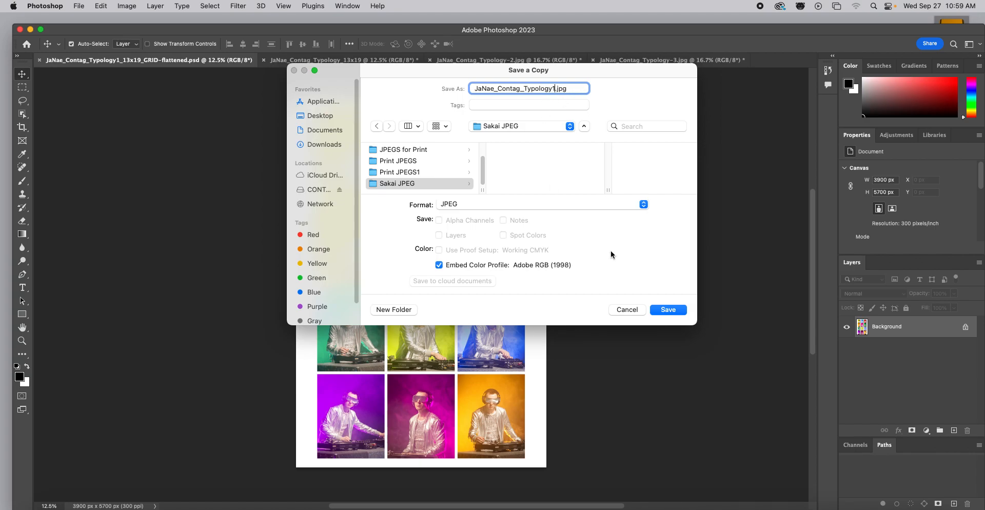
Save the JPEG copy in the Sakai JPEG folder with a higher image quality and the Baseline ("Standard") format option
{"action": "left_click", "coordinate": [680, 307]}
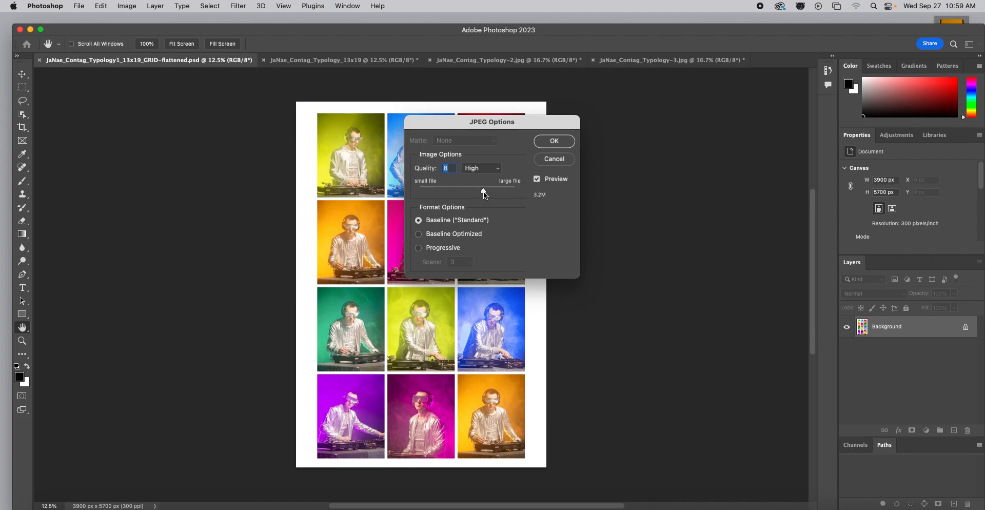
{"action": "left_click_drag", "start_coordinate": [484, 191], "coordinate": [497, 191]}
{"action": "left_click", "coordinate": [554, 143]}
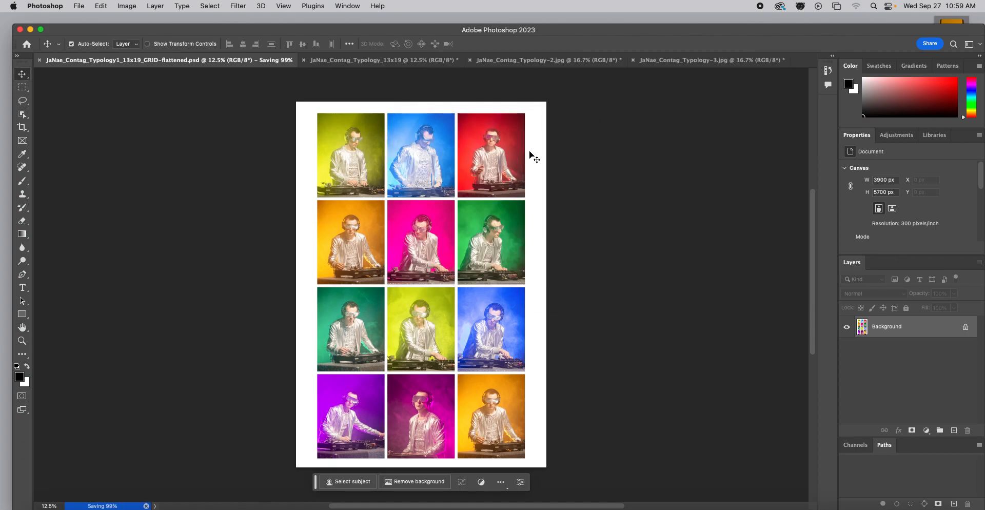